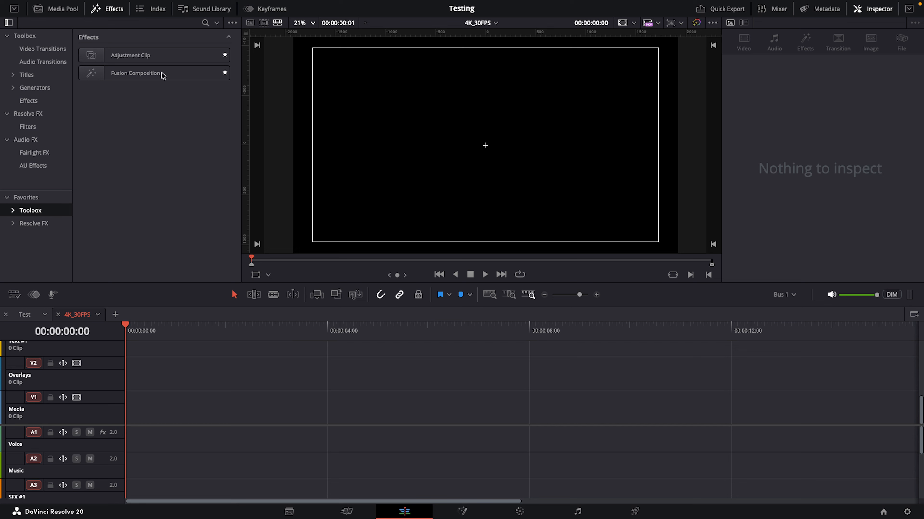
# Place an Adjustment Clip at the start of the V1 Media track and open it in the Fusion page.
pyautogui.moveTo(146, 58); pyautogui.dragTo(130, 408)
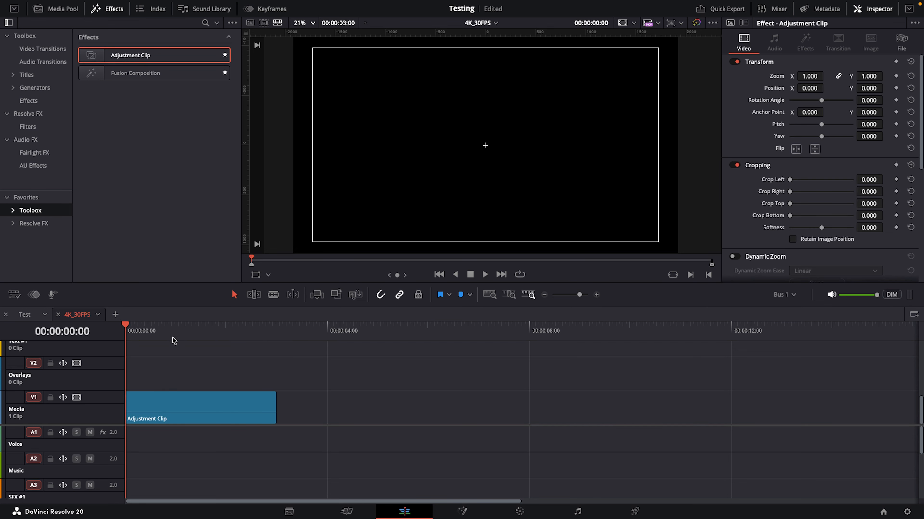
pyautogui.click(176, 327)
pyautogui.rightClick(203, 411)
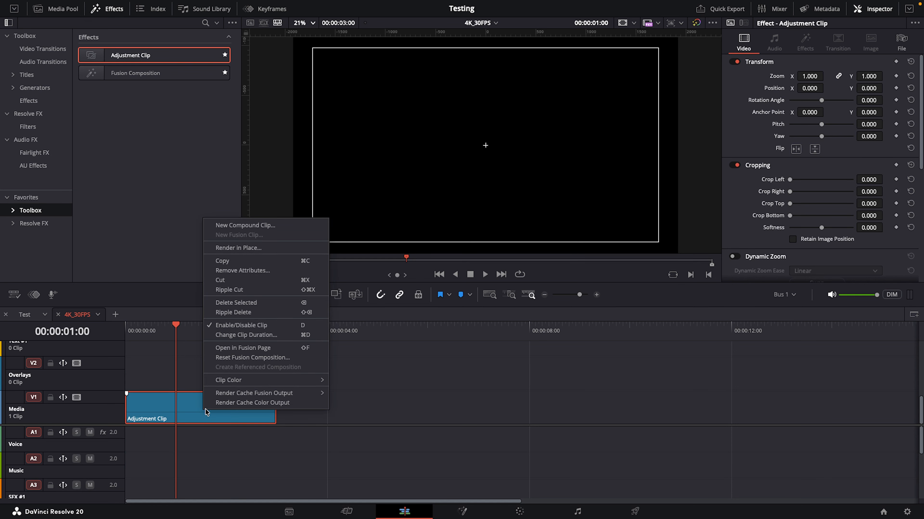
pyautogui.click(243, 348)
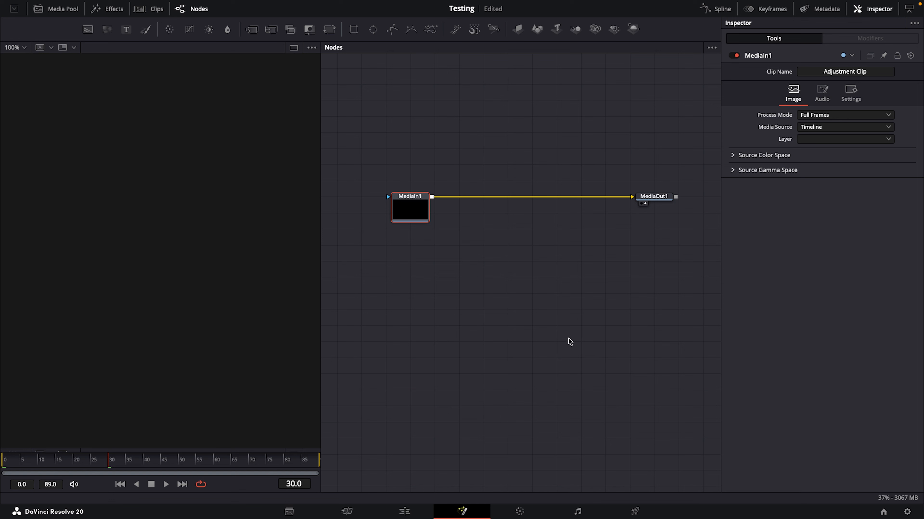
# Apply the Mid Flow Vertical Fusion layout preset to the workspace.
pyautogui.click(397, 6)
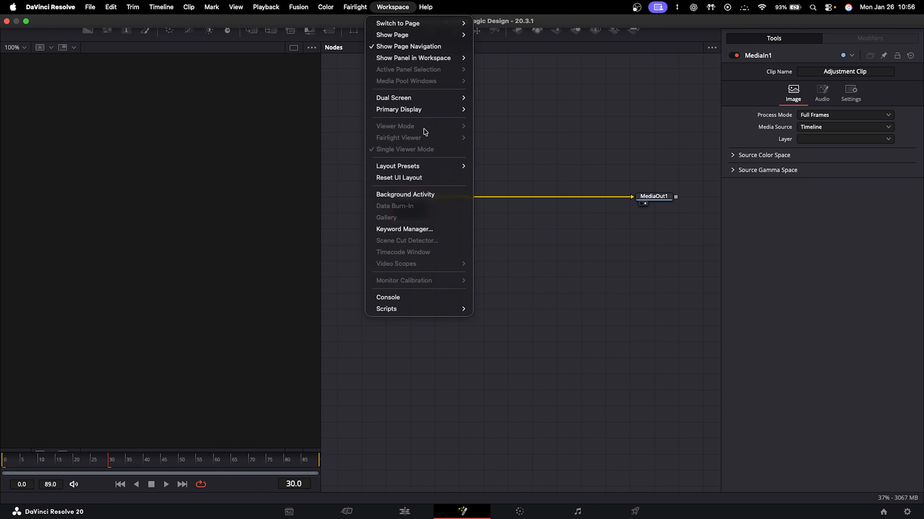
pyautogui.moveTo(427, 164)
pyautogui.moveTo(512, 217)
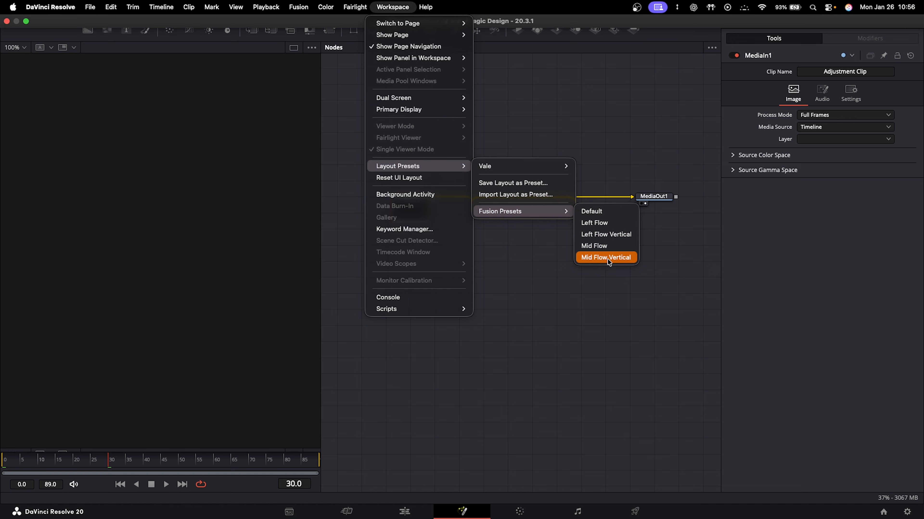
pyautogui.click(617, 258)
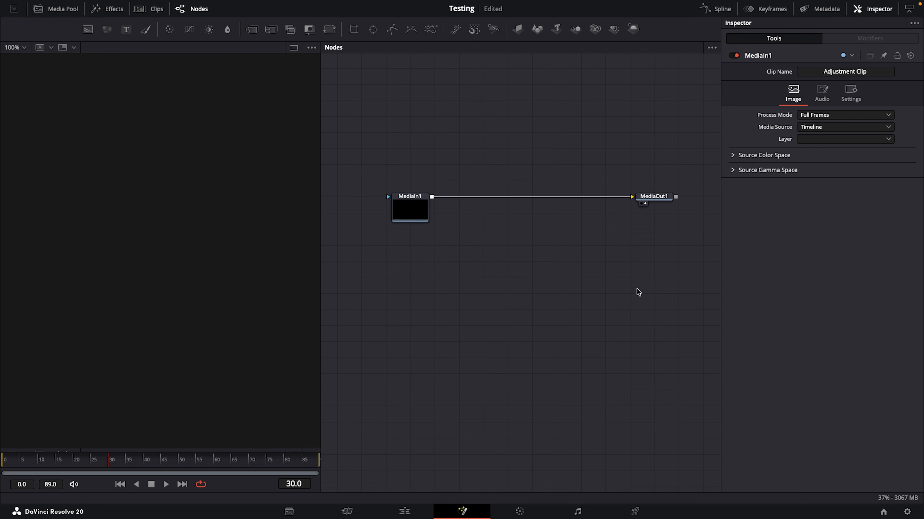
# Display the MediaOut1 node's output in the first viewer.
pyautogui.moveTo(562, 171); pyautogui.dragTo(524, 224)
pyautogui.click(415, 280)
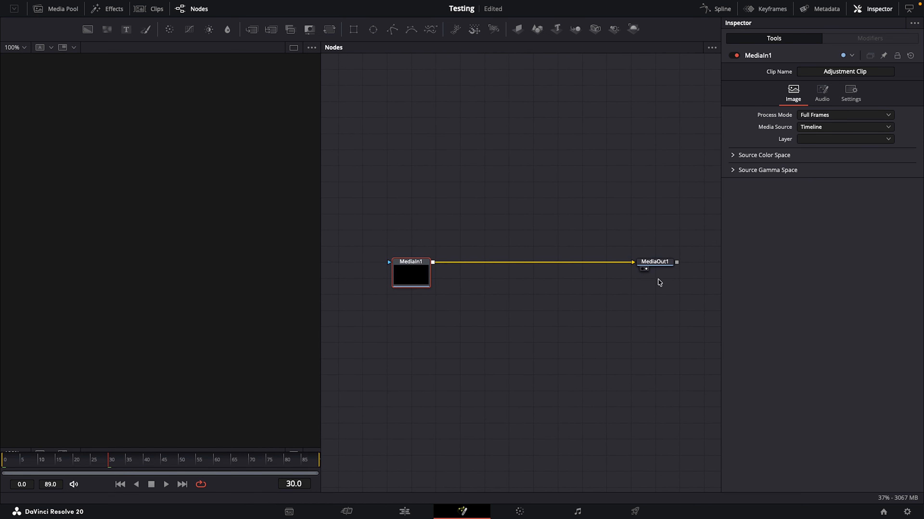
pyautogui.click(651, 261)
pyautogui.press('1')
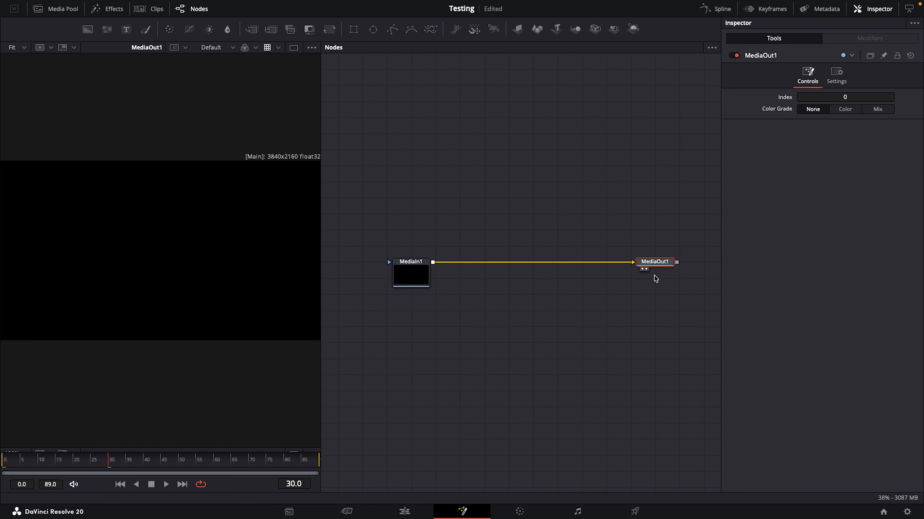
pyautogui.click(545, 218)
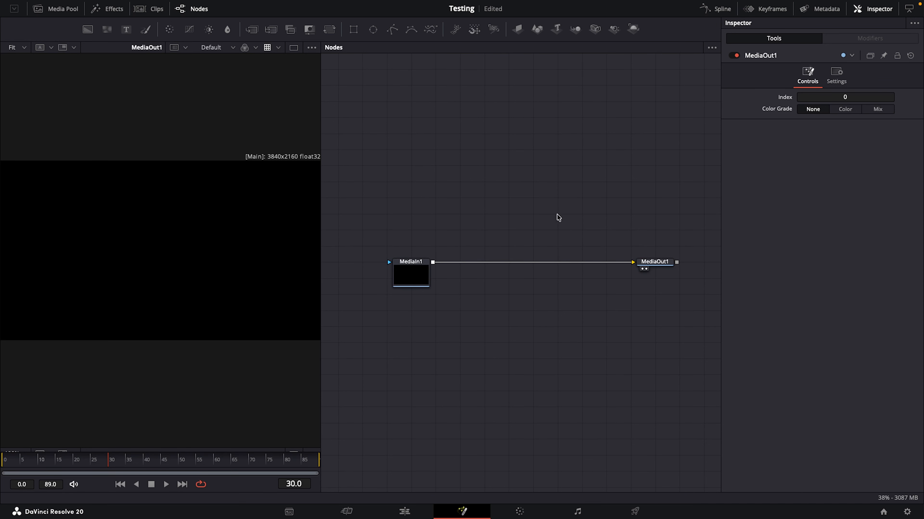
# Add a Merge node between MediaIn1 and MediaOut1.
pyautogui.moveTo(560, 213); pyautogui.dragTo(558, 220)
pyautogui.hotkey('shift', 'space')
pyautogui.write('merge')
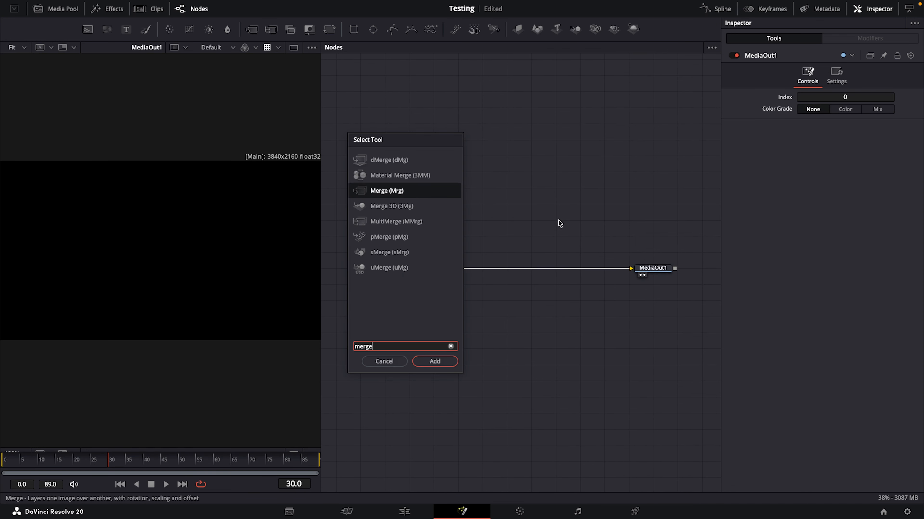
pyautogui.press('Return')
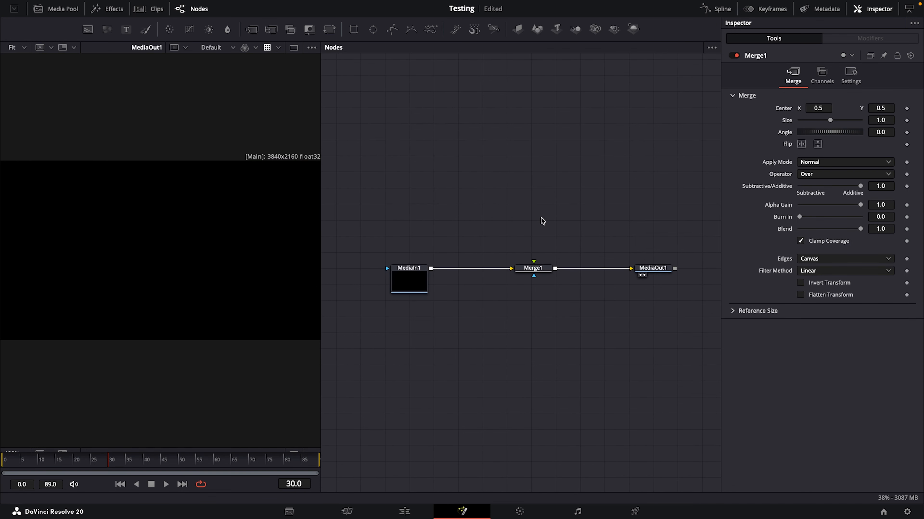
# Add a MultiMerge node, connect it to Merge1's foreground input, and place it above Merge1.
pyautogui.moveTo(541, 218); pyautogui.dragTo(538, 294)
pyautogui.hotkey('shift', 'space')
pyautogui.write('multi')
pyautogui.press('Return')
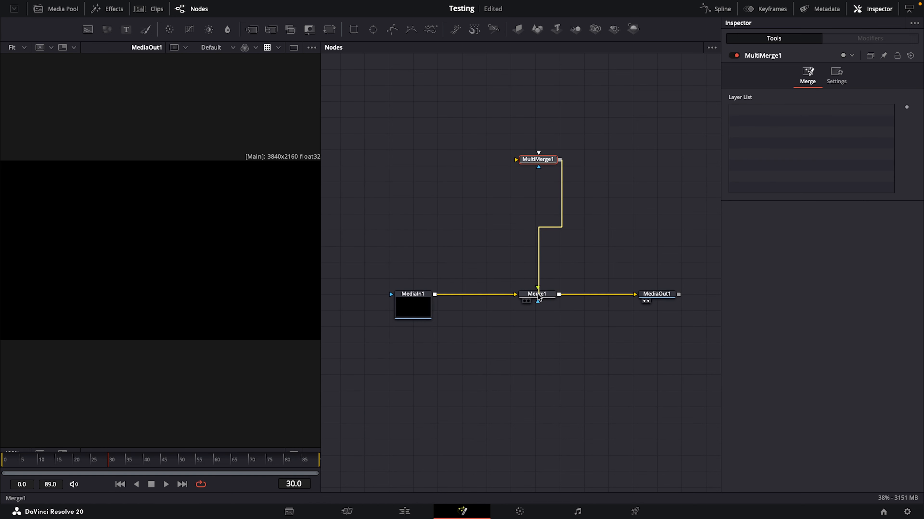
pyautogui.moveTo(540, 160); pyautogui.dragTo(540, 181)
pyautogui.click(581, 187)
pyautogui.moveTo(593, 203); pyautogui.dragTo(599, 264)
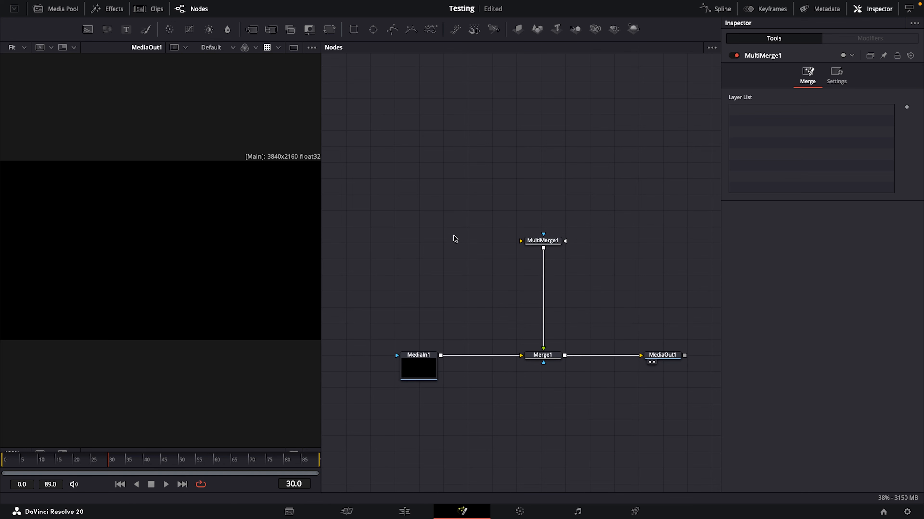
# Add a Background node connected to MultiMerge1's background input, spaced out to its left in the node graph.
pyautogui.hotkey('shift', 'space')
pyautogui.write('back')
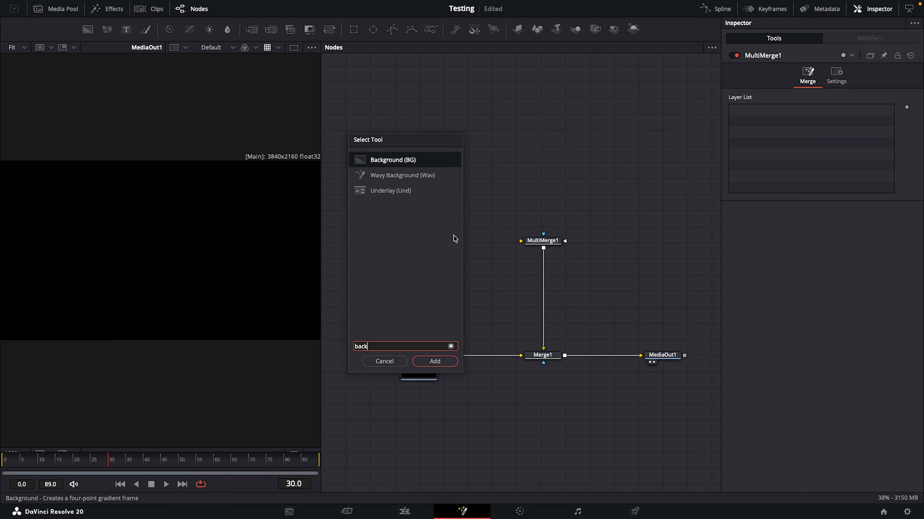
pyautogui.press('Return')
pyautogui.moveTo(474, 237); pyautogui.dragTo(543, 240)
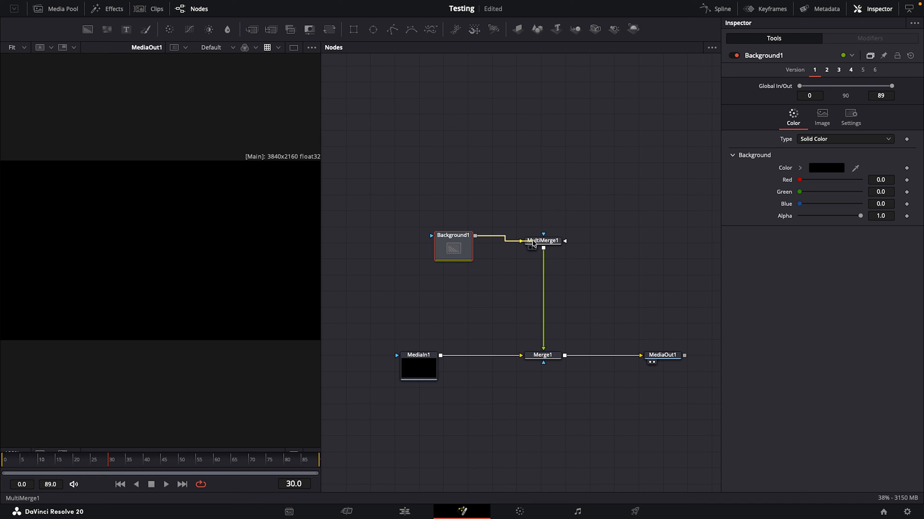
pyautogui.moveTo(463, 244); pyautogui.dragTo(428, 243)
# Add an Ellipse mask to Background1 and place it just above that node.
pyautogui.hotkey('shift', 'space')
pyautogui.write('ell')
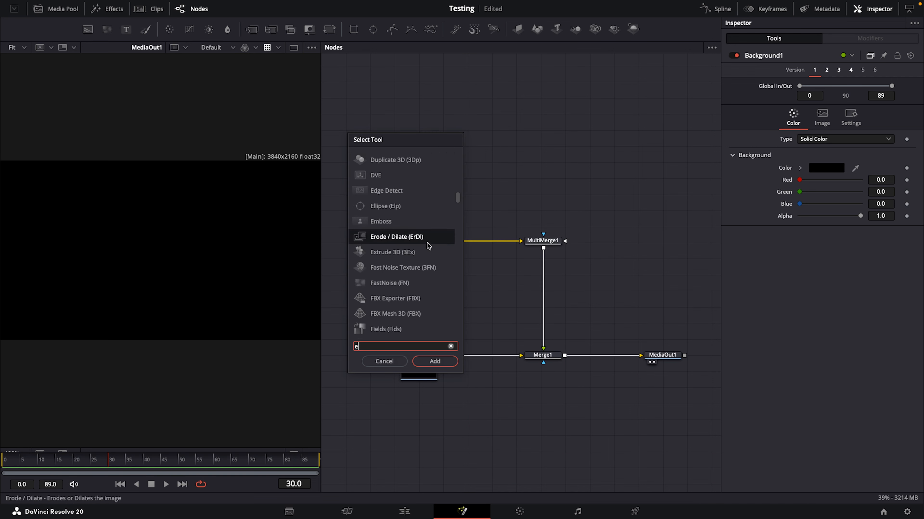
pyautogui.press('Return')
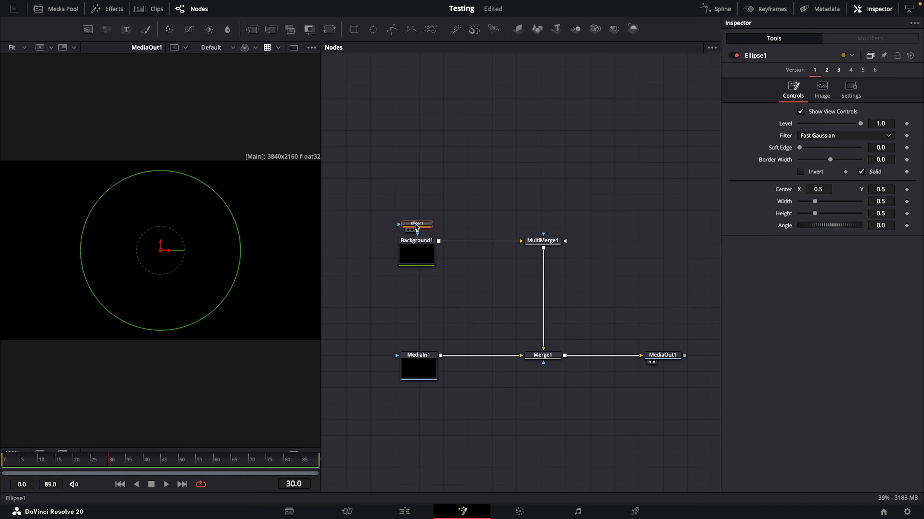
pyautogui.moveTo(416, 227); pyautogui.dragTo(417, 226)
pyautogui.click(459, 222)
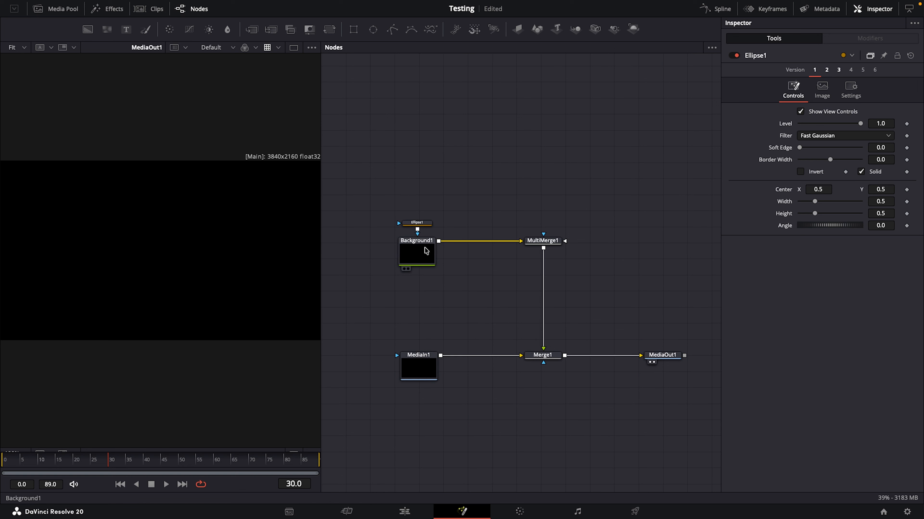
# Set the Background1 colour to Silver.
pyautogui.click(426, 251)
pyautogui.click(823, 171)
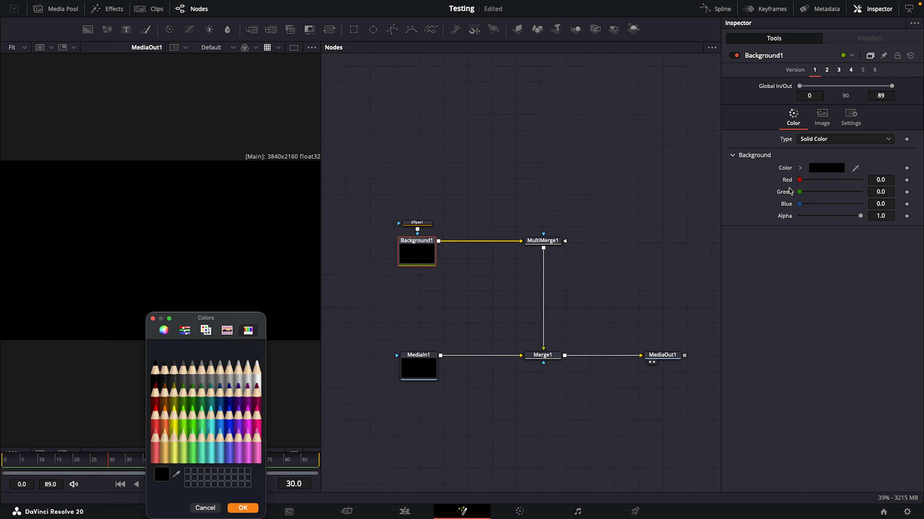
pyautogui.click(238, 365)
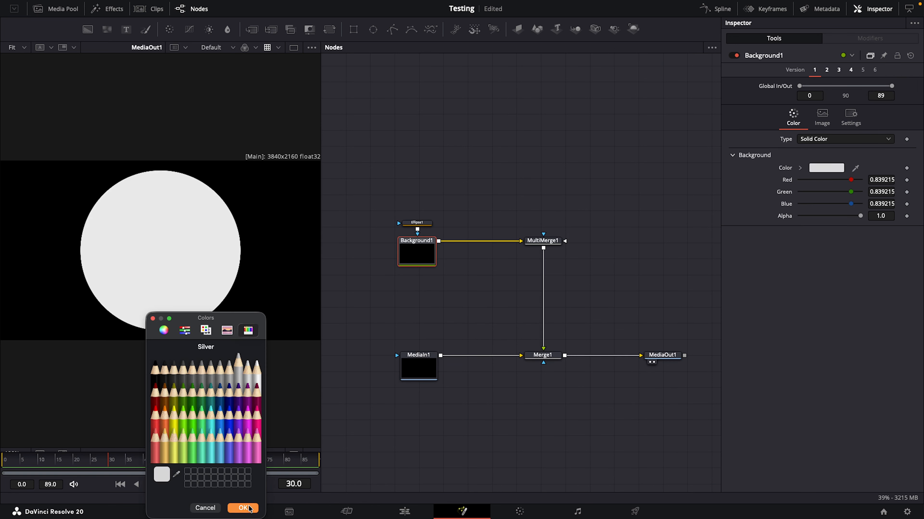
pyautogui.click(242, 508)
pyautogui.click(462, 198)
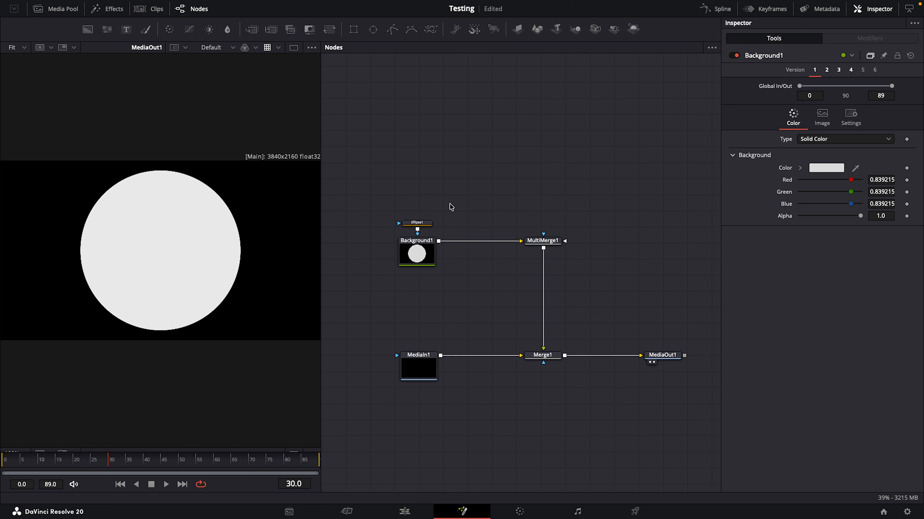
# Rename the Ellipse1 mask node to BgShape.
pyautogui.click(426, 224)
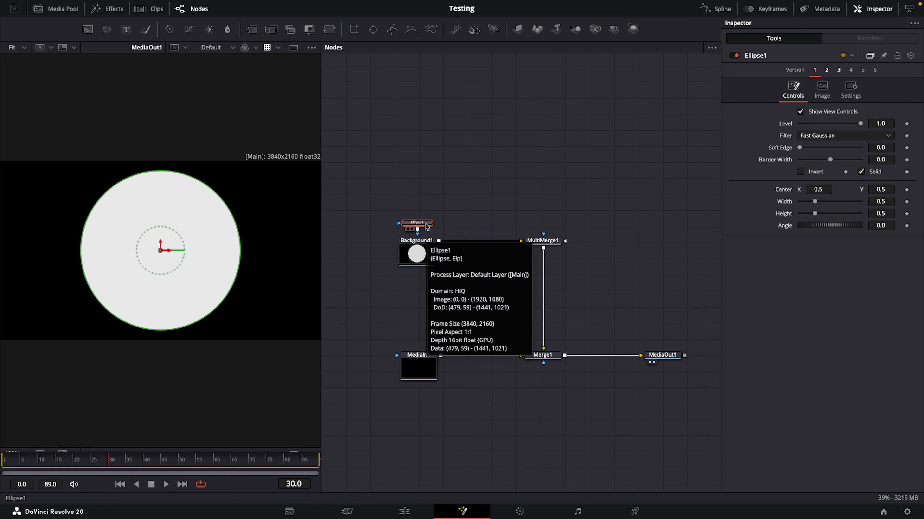
pyautogui.press('F2')
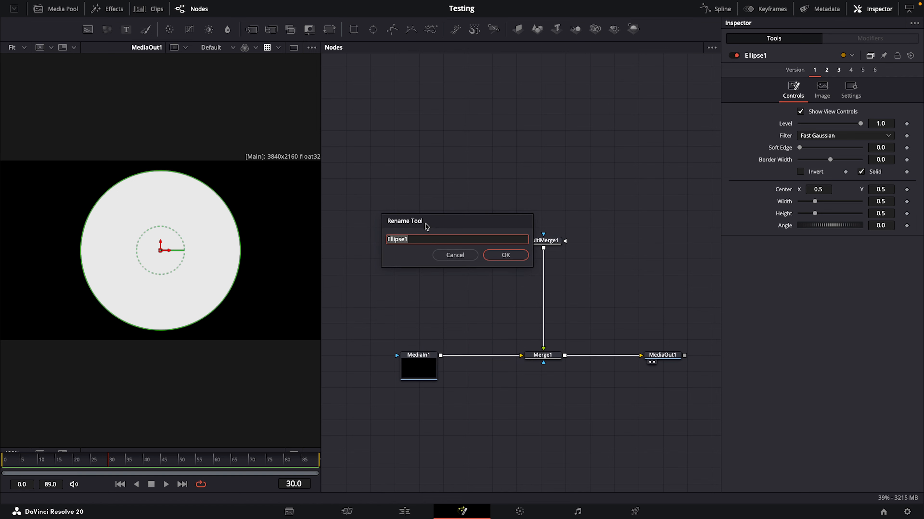
pyautogui.write('B')
pyautogui.press('Return')
# Rename the Background1 node to BgColor.
pyautogui.click(423, 251)
pyautogui.press('F2')
pyautogui.write('BgColo')
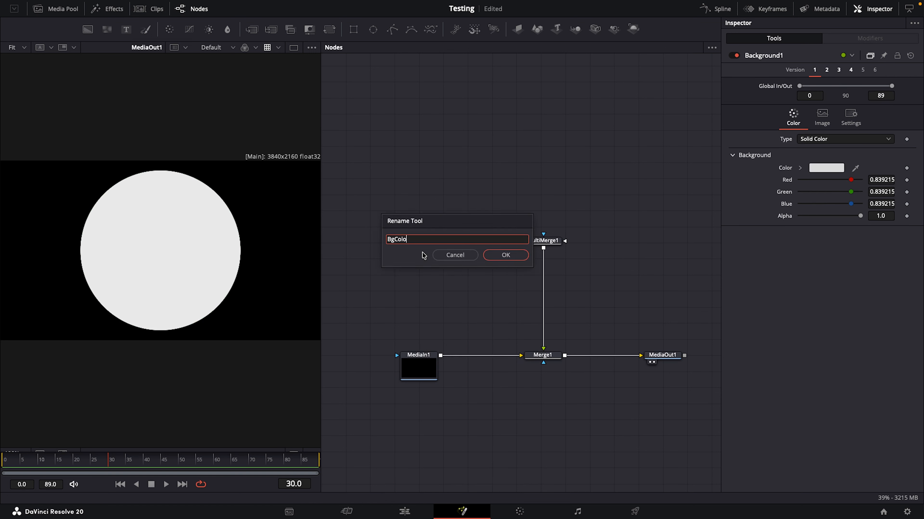
pyautogui.write('r')
pyautogui.press('Return')
# Insert a Grid node between BgColor and MultiMerge1.
pyautogui.click(388, 258)
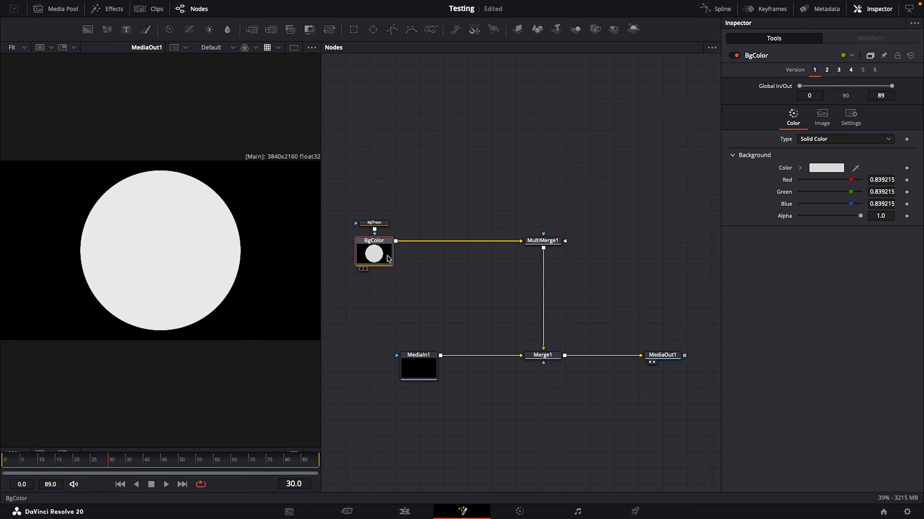
pyautogui.hotkey('shift', 'space')
pyautogui.write('grid')
pyautogui.press('Return')
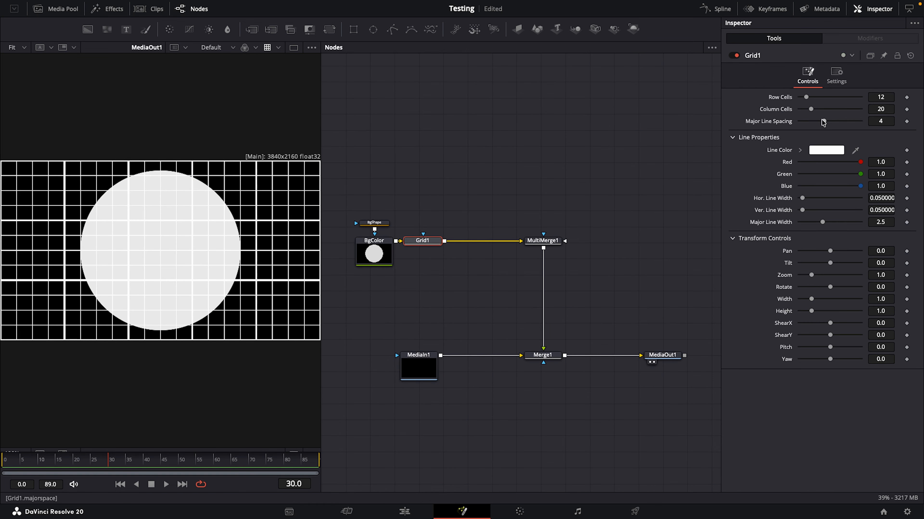
# Set Grid1's Major Line Spacing to 0 and its line colour to Lead.
pyautogui.moveTo(824, 121); pyautogui.dragTo(799, 121)
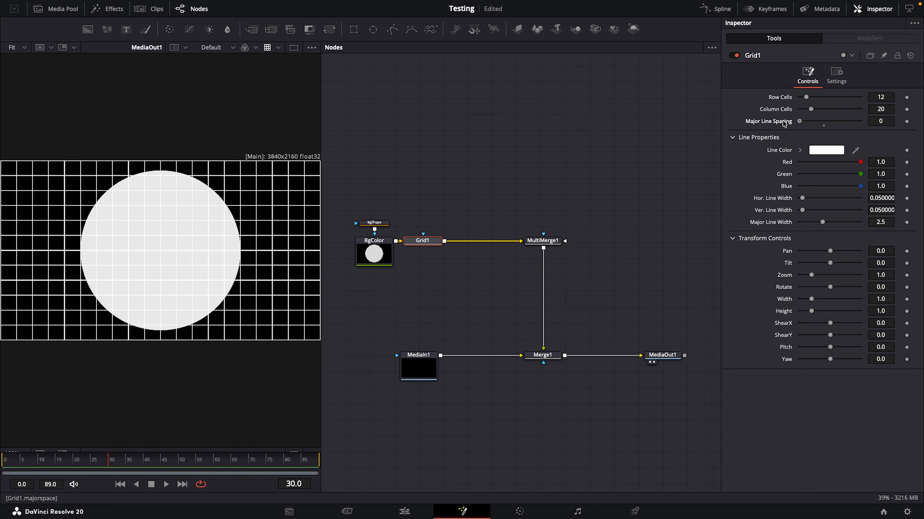
pyautogui.click(827, 150)
pyautogui.click(156, 367)
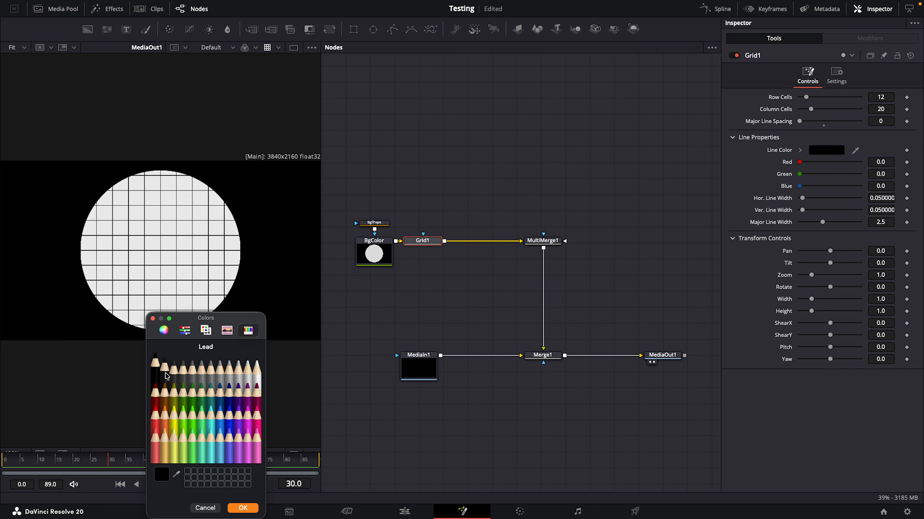
pyautogui.click(165, 370)
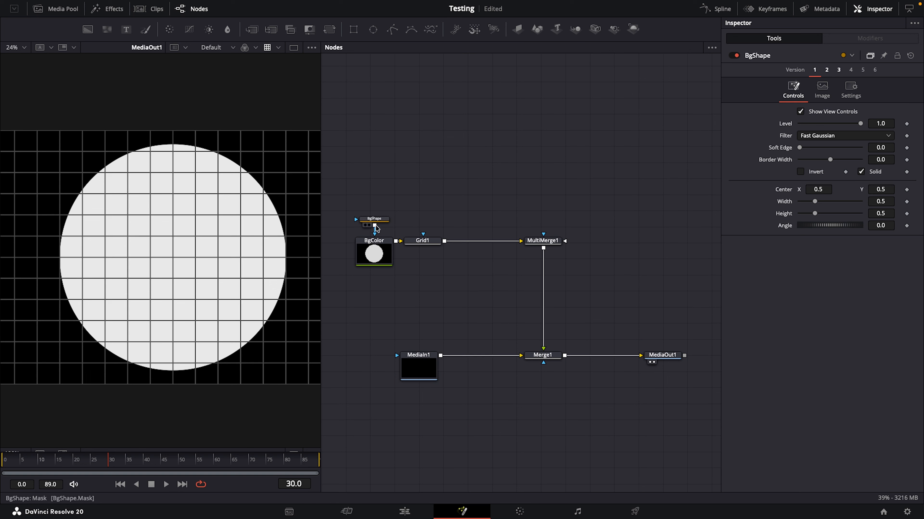
# Connect BgShape to Grid1's mask input so the grid is limited to the circle.
pyautogui.moveTo(375, 226)
pyautogui.mouseDown()
pyautogui.moveTo(429, 230)
pyautogui.moveTo(376, 214)
pyautogui.mouseUp()
pyautogui.click(466, 212)
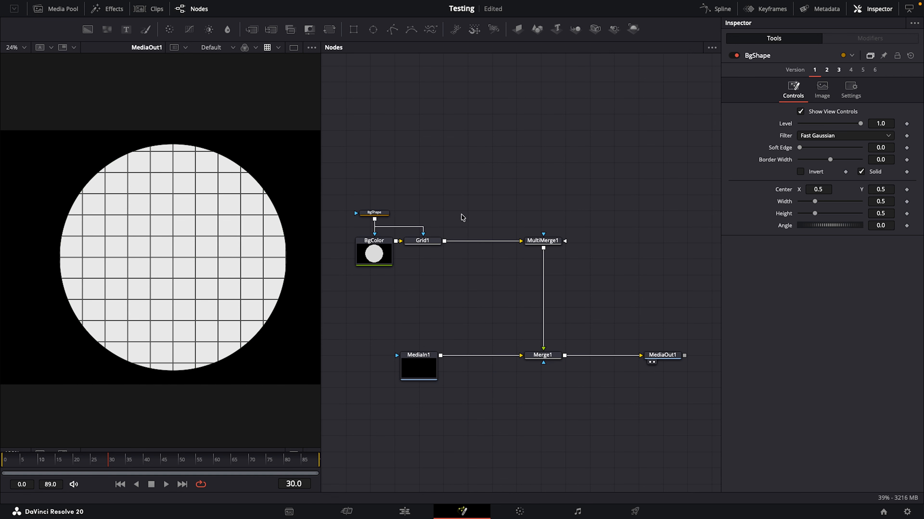
# Insert a Vignette node between Grid1 and MultiMerge1.
pyautogui.hotkey('shift', 'space')
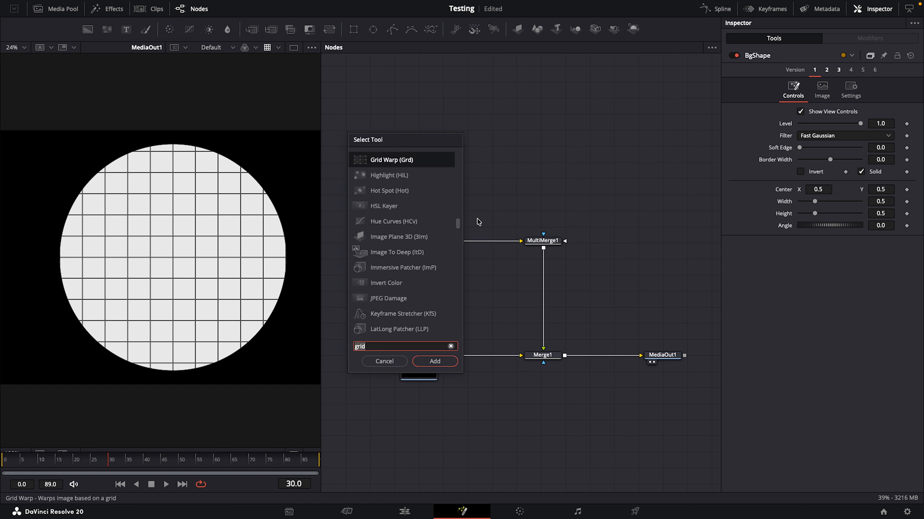
pyautogui.write('vigne')
pyautogui.press('Return')
pyautogui.moveTo(478, 221); pyautogui.dragTo(480, 242)
pyautogui.click(466, 210)
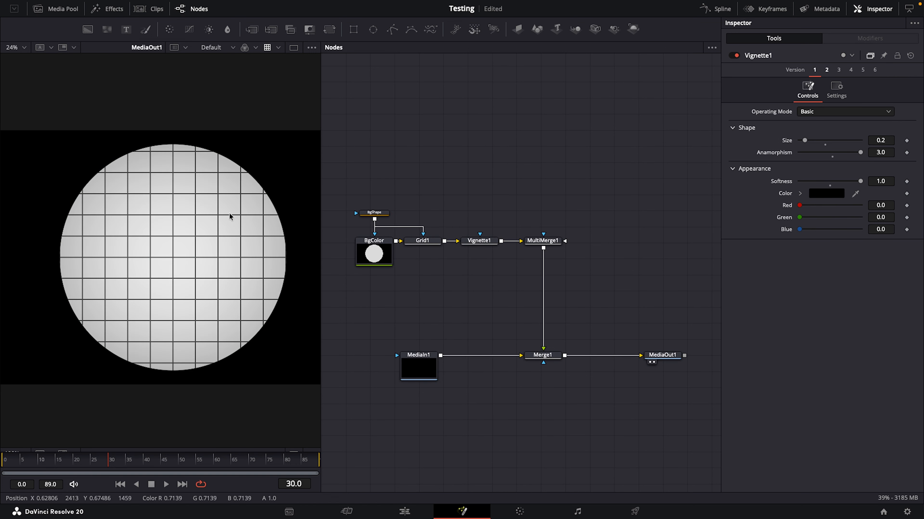
# Set Vignette1's colour to Silver.
pyautogui.click(833, 198)
pyautogui.click(239, 373)
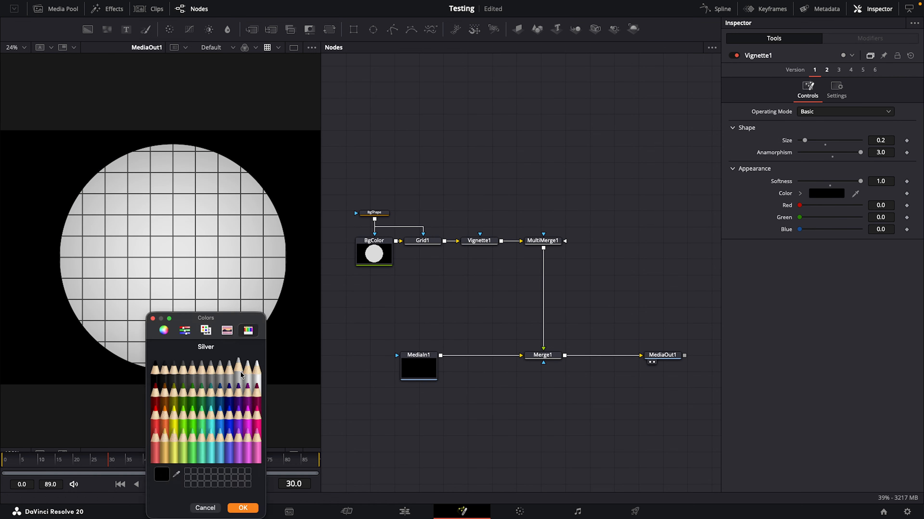
pyautogui.click(248, 368)
pyautogui.click(238, 372)
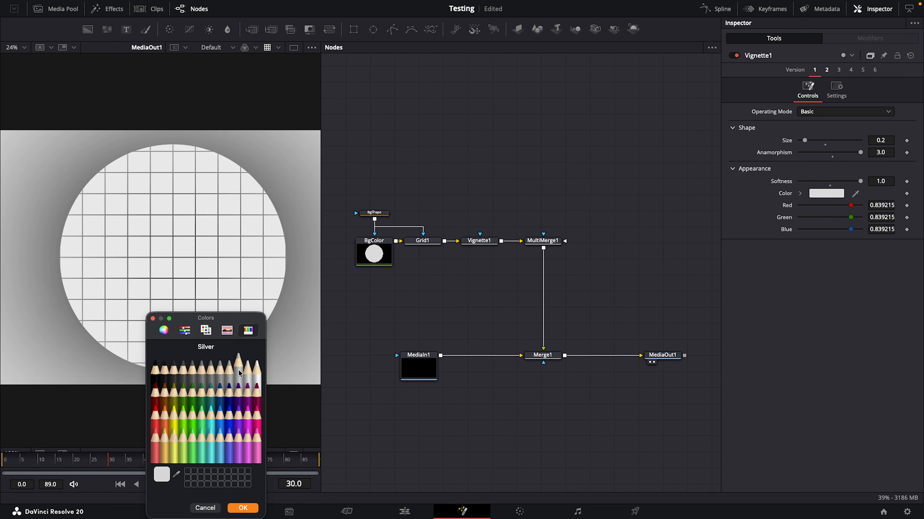
pyautogui.click(243, 508)
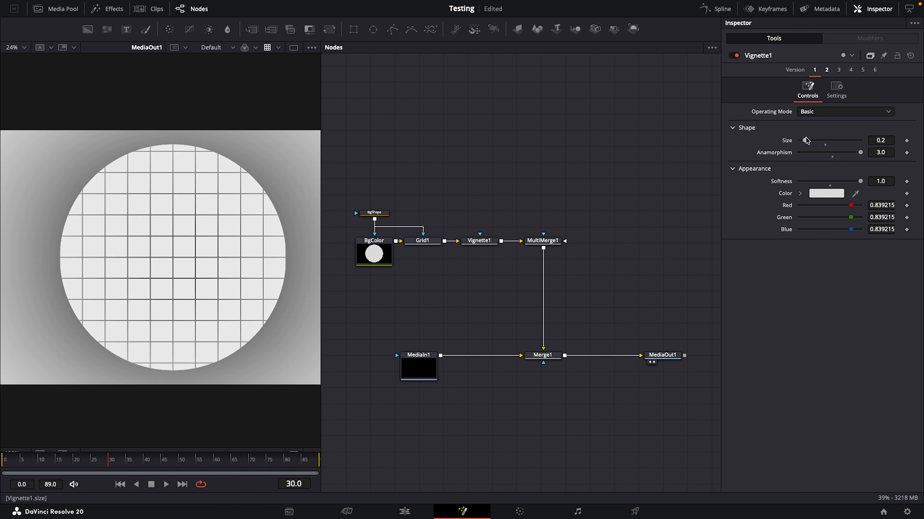
# Set Vignette1's Size to 0.125 and Anamorphism to 0.33, and connect BgShape to its mask input.
pyautogui.moveTo(804, 140); pyautogui.dragTo(649, 157)
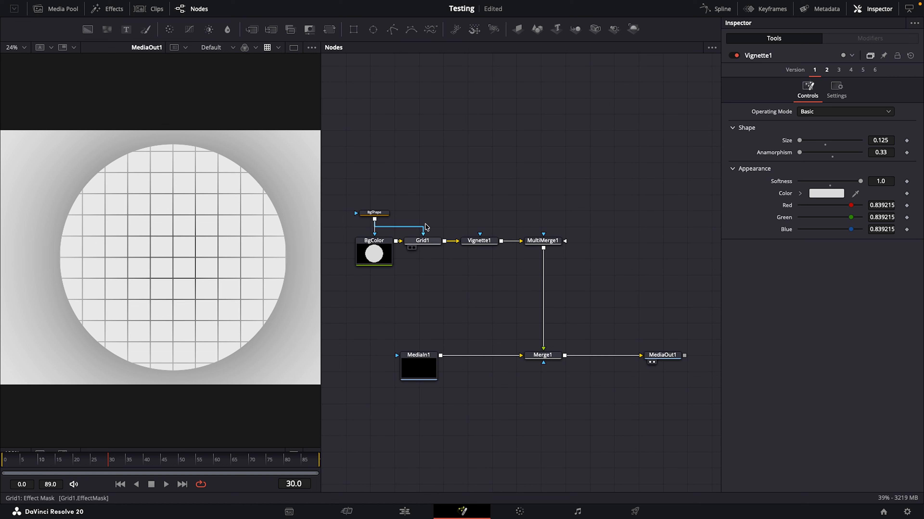
pyautogui.moveTo(375, 221); pyautogui.dragTo(483, 243)
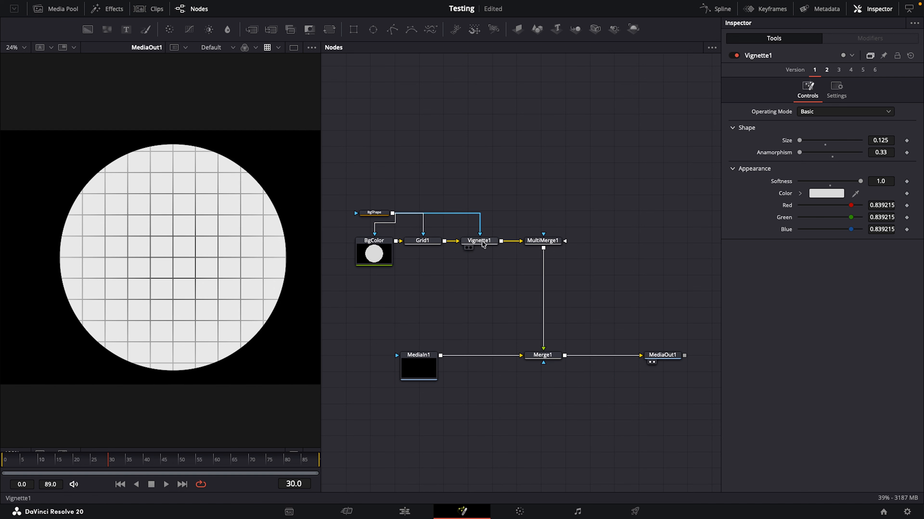
# Toggle Vignette1 off and back on to compare the image with and without the vignette.
pyautogui.hotkey('ctrl', 'p')
pyautogui.hotkey('ctrl', 'p')
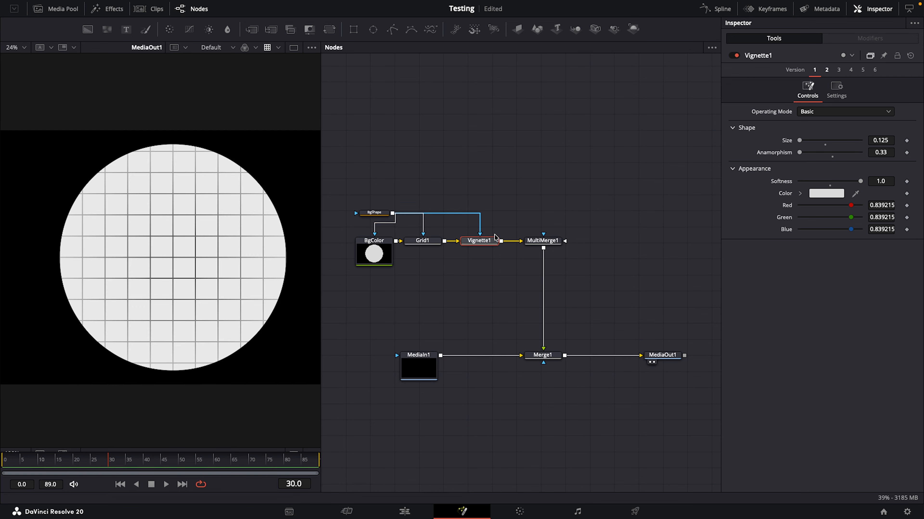
pyautogui.press('super+p')
pyautogui.press('super+p')
pyautogui.click(527, 213)
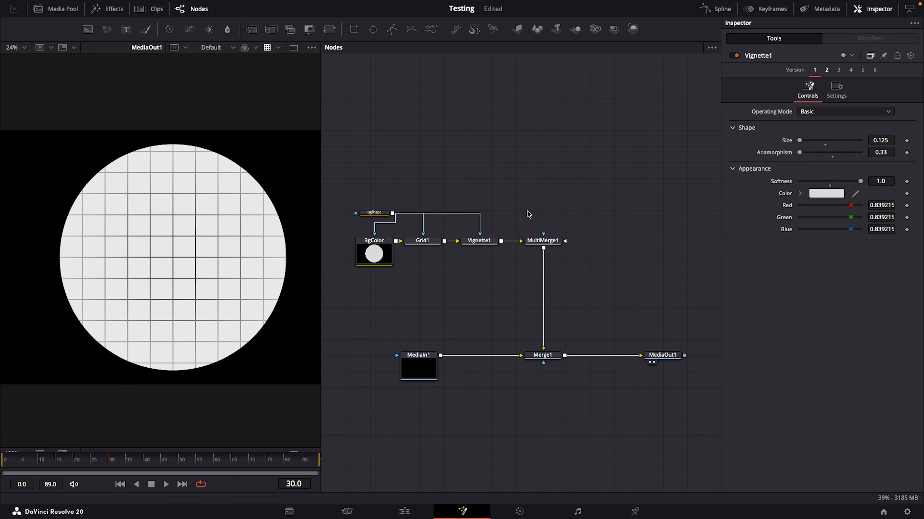
# Rename Vignette1 as BgVignette and Grid1 as BgGrid.
pyautogui.click(483, 243)
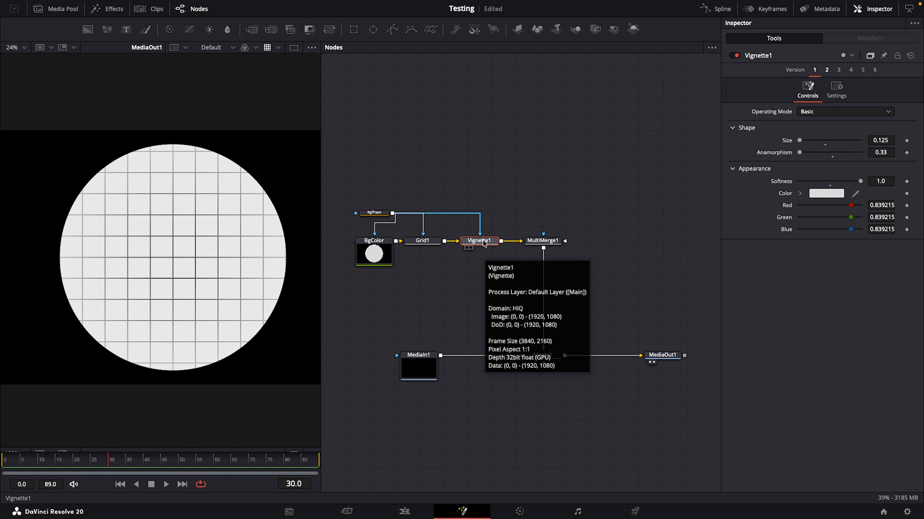
pyautogui.press('F2')
pyautogui.write('BgVignette')
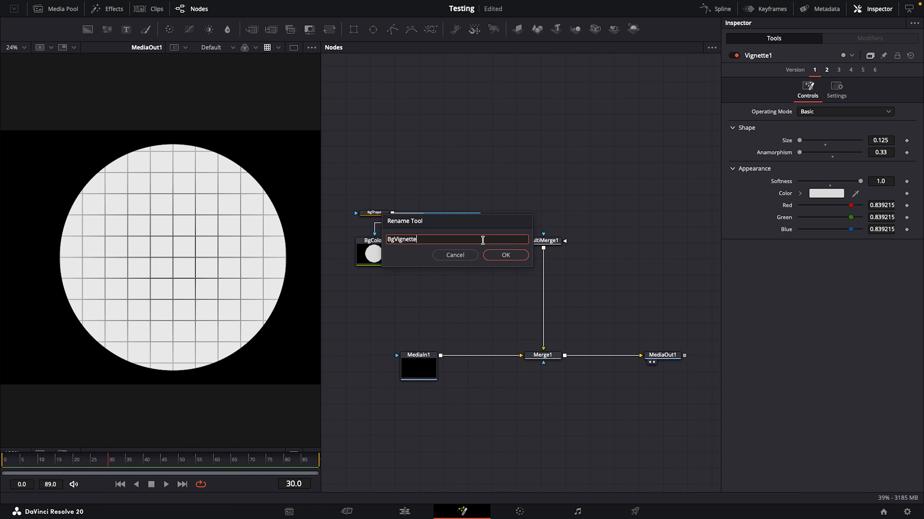
pyautogui.press('Return')
pyautogui.click(428, 242)
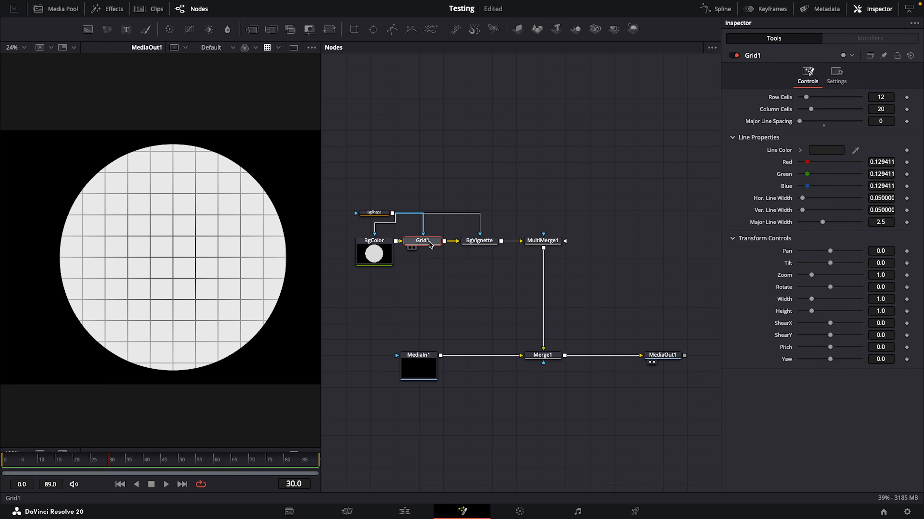
pyautogui.press('F2')
pyautogui.write('B')
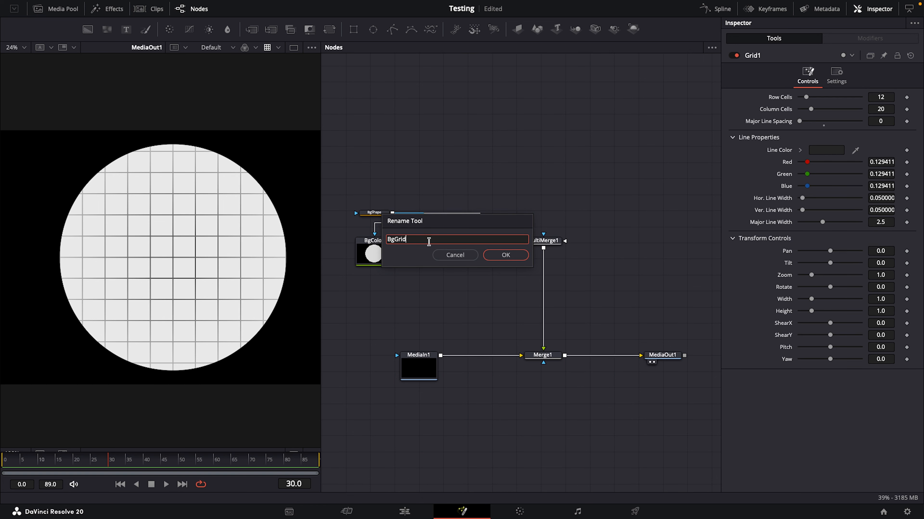
pyautogui.write('gGrid')
pyautogui.press('Return')
# Add an Underlay around BgShape, BgColor, BgGrid and BgVignette and name it Background.
pyautogui.moveTo(502, 179); pyautogui.dragTo(627, 200)
pyautogui.moveTo(352, 203)
pyautogui.mouseDown()
pyautogui.moveTo(596, 291)
pyautogui.moveTo(569, 260)
pyautogui.mouseUp()
pyautogui.moveTo(375, 187); pyautogui.dragTo(604, 287)
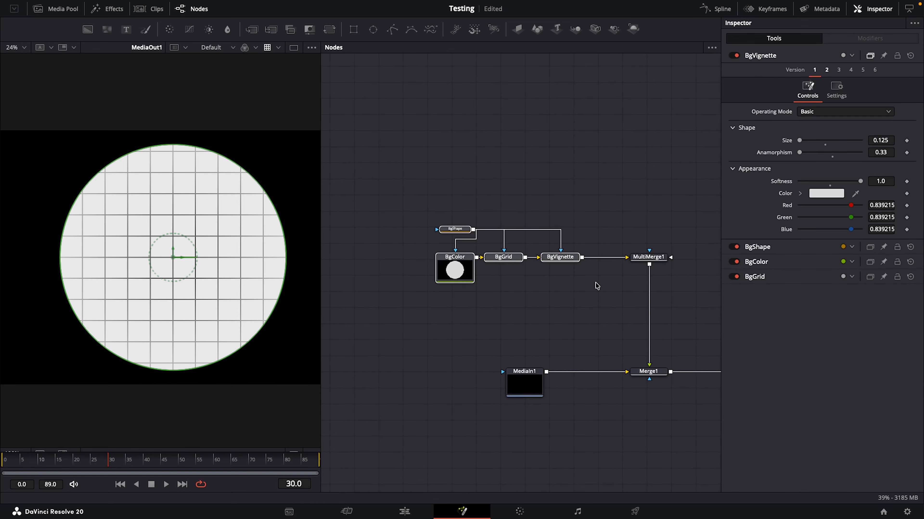
pyautogui.hotkey('ctrl', 'space')
pyautogui.write('under')
pyautogui.press('Return')
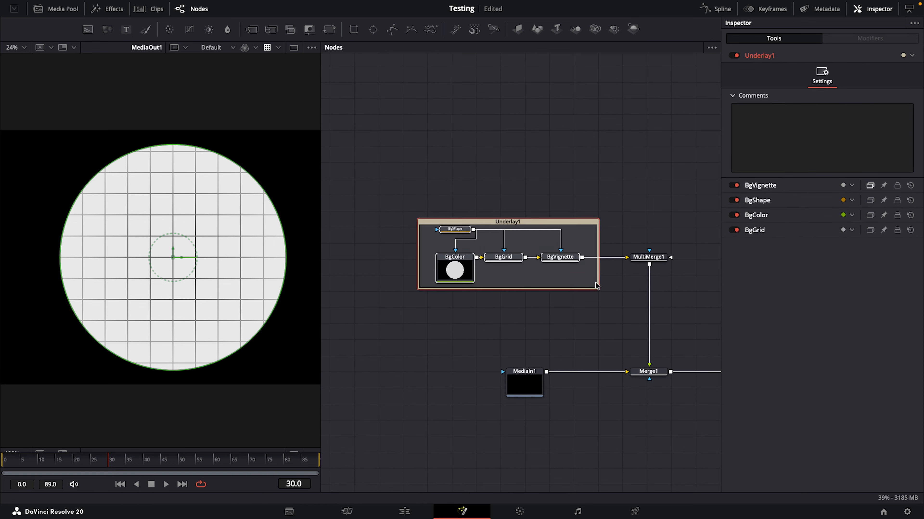
pyautogui.click(511, 221)
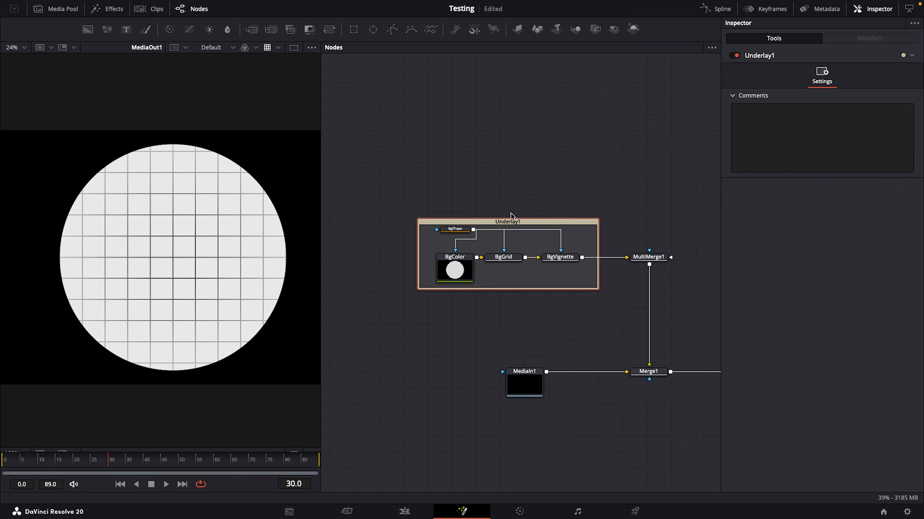
pyautogui.press('F2')
pyautogui.write('Background')
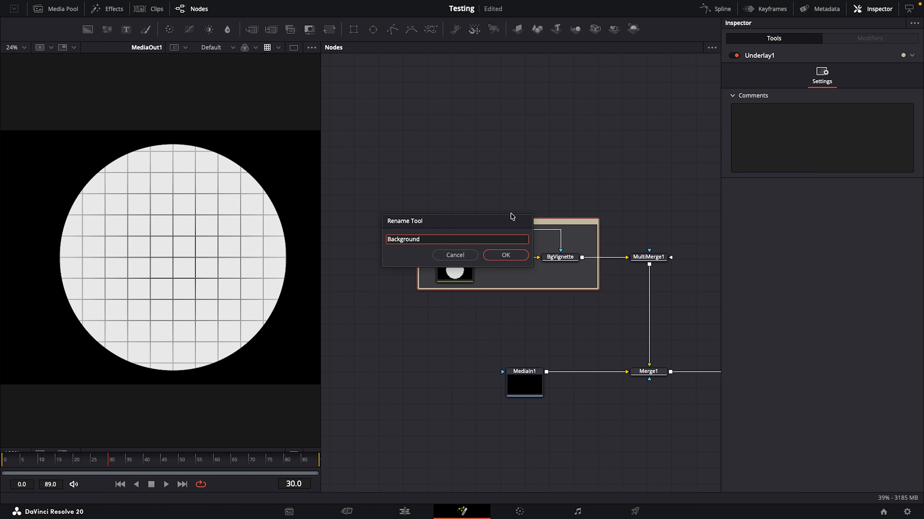
pyautogui.press('Return')
# Add a new Background node with an Ellipse mask above the Background underlay and connect it to MultiMerge1.
pyautogui.scroll(-1, 582, 187)
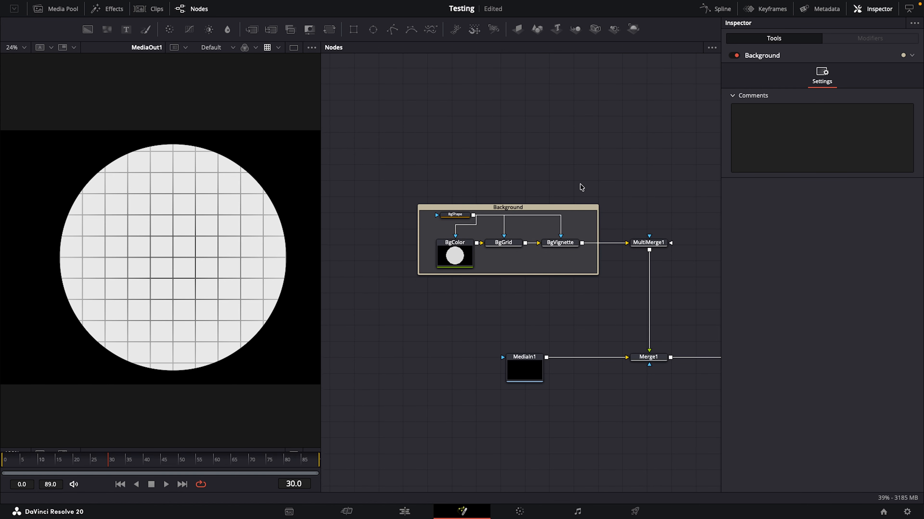
pyautogui.moveTo(581, 187); pyautogui.dragTo(495, 211)
pyautogui.moveTo(579, 215); pyautogui.dragTo(609, 230)
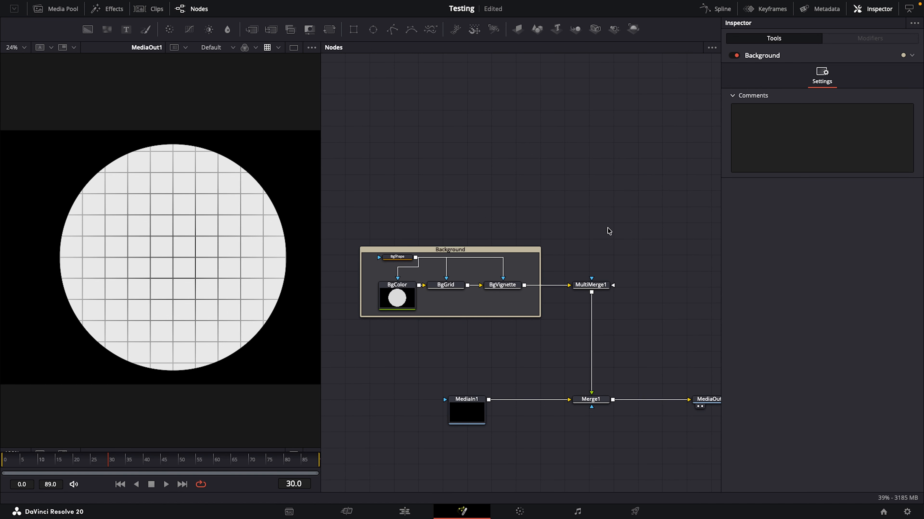
pyautogui.moveTo(624, 235); pyautogui.dragTo(625, 242)
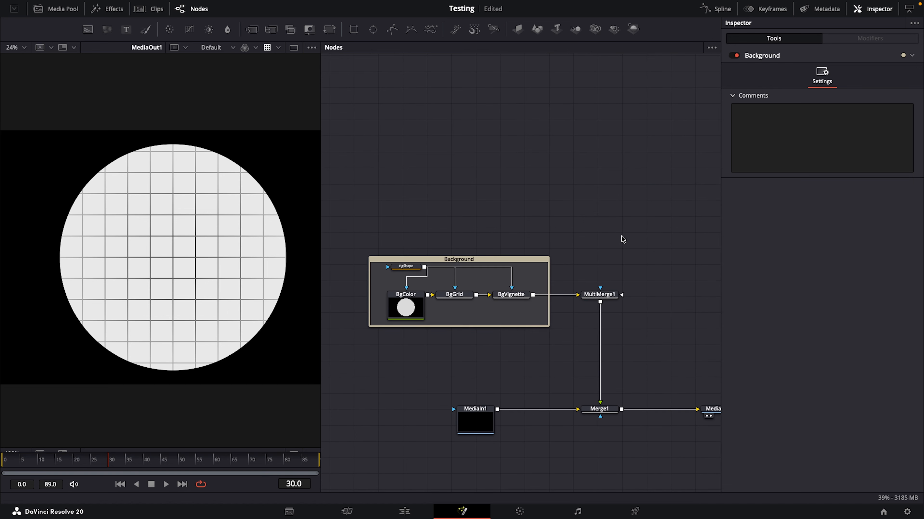
pyautogui.hotkey('shift', 'space')
pyautogui.write('back')
pyautogui.press('Return')
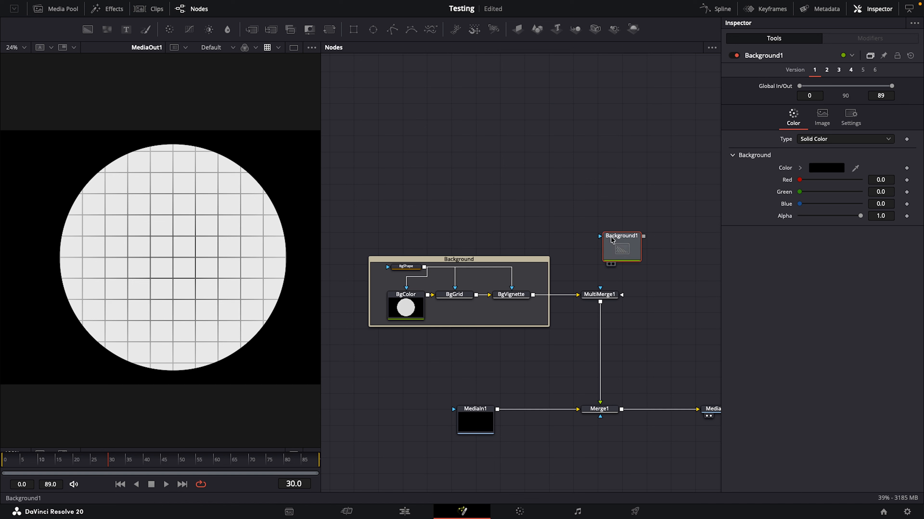
pyautogui.hotkey('shift', 'space')
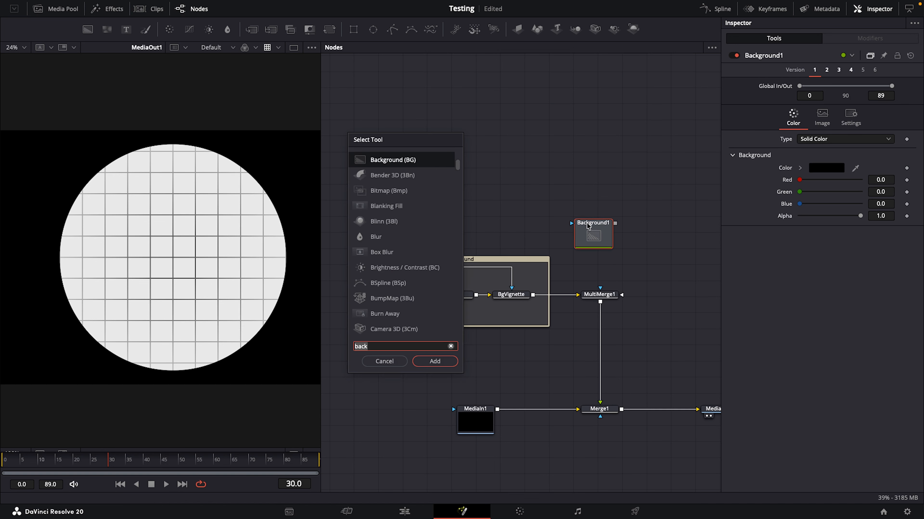
pyautogui.write('ell')
pyautogui.press('Return')
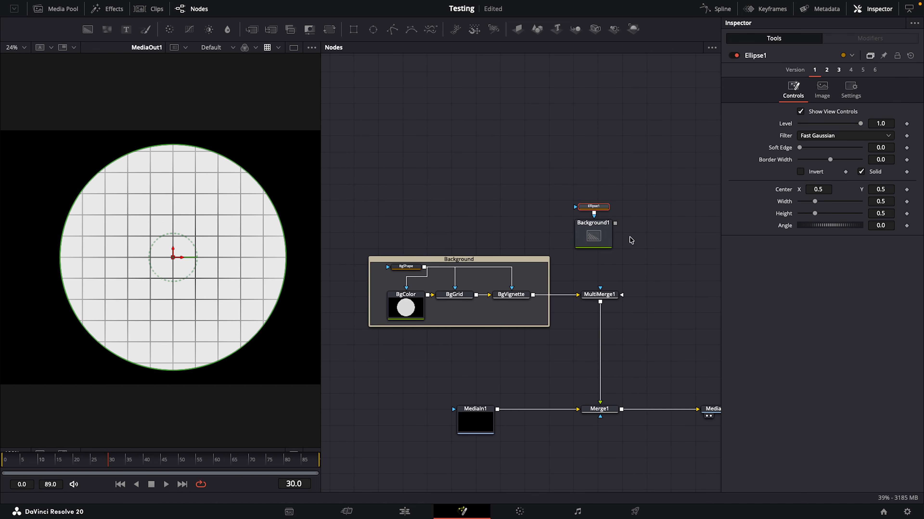
pyautogui.moveTo(615, 223); pyautogui.dragTo(620, 295)
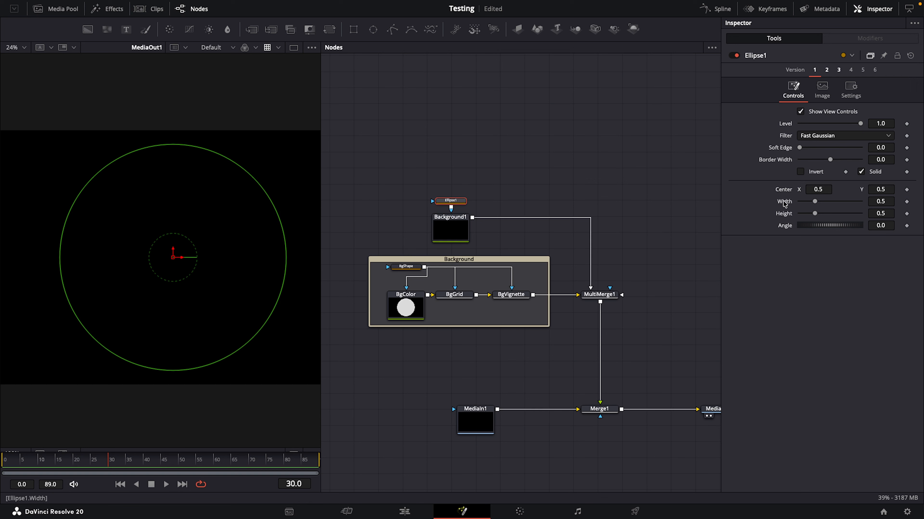
# Link Ellipse1's Width to its Height with an expression.
pyautogui.rightClick(784, 204)
pyautogui.click(819, 324)
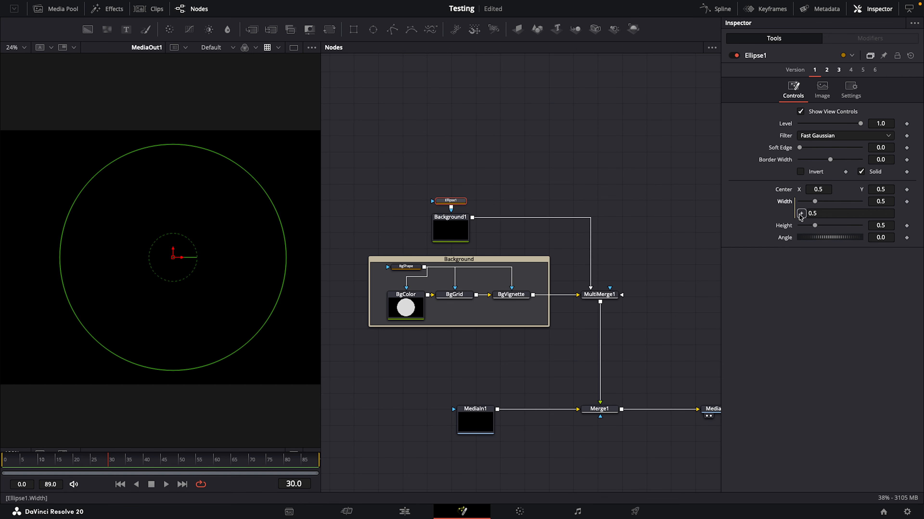
pyautogui.moveTo(800, 213)
pyautogui.mouseDown()
pyautogui.moveTo(814, 226)
pyautogui.moveTo(805, 228)
pyautogui.mouseUp()
# Set Ellipse1's Center Y to 0.241 and its Height to 0.299 to form the body circle.
pyautogui.moveTo(886, 188); pyautogui.dragTo(867, 188)
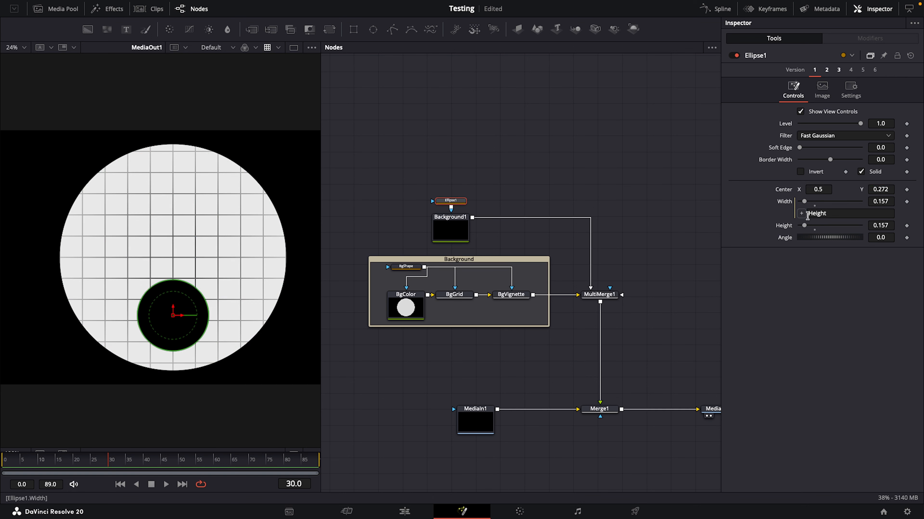
pyautogui.moveTo(804, 225); pyautogui.dragTo(810, 228)
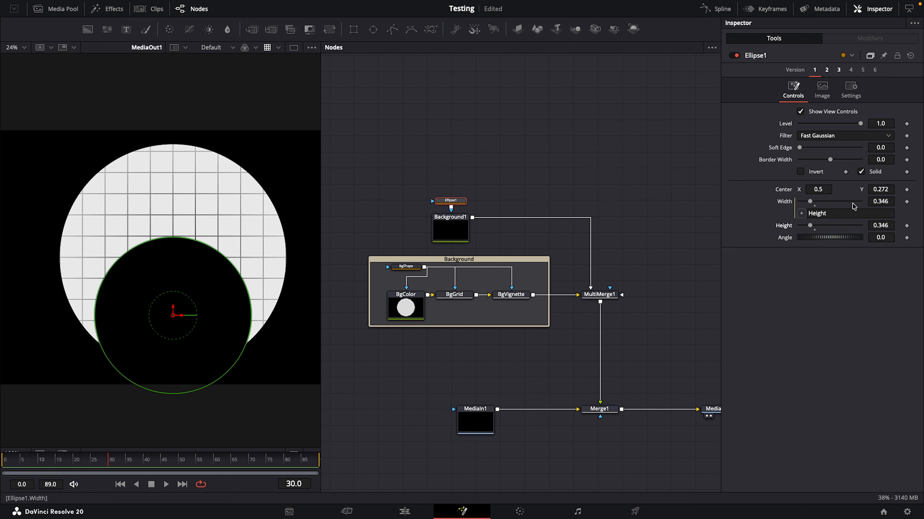
pyautogui.moveTo(875, 188); pyautogui.dragTo(871, 189)
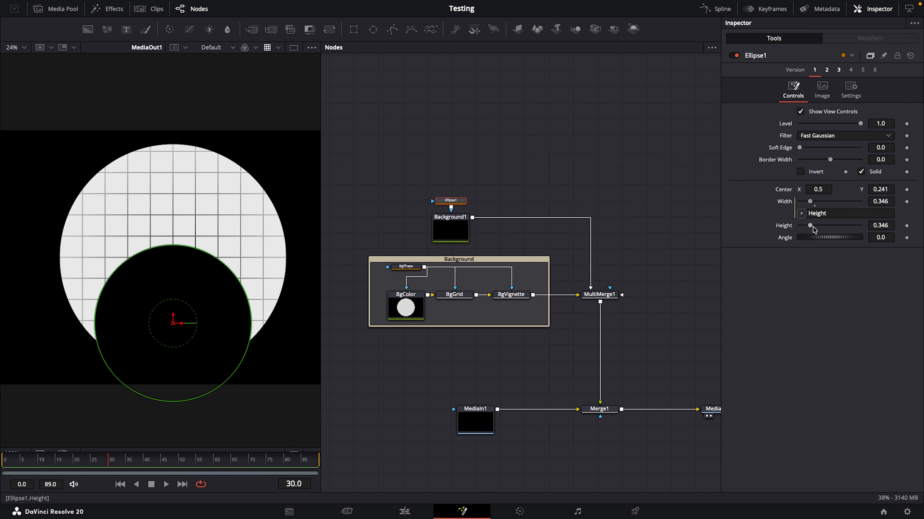
pyautogui.moveTo(810, 226); pyautogui.dragTo(812, 228)
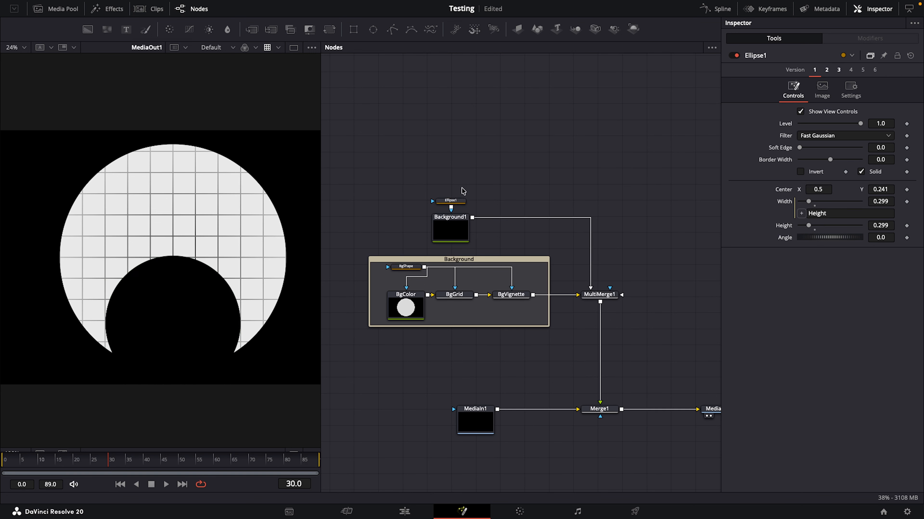
# Rename Ellipse1 as BodyShape and Background1 as BodyColor.
pyautogui.click(459, 200)
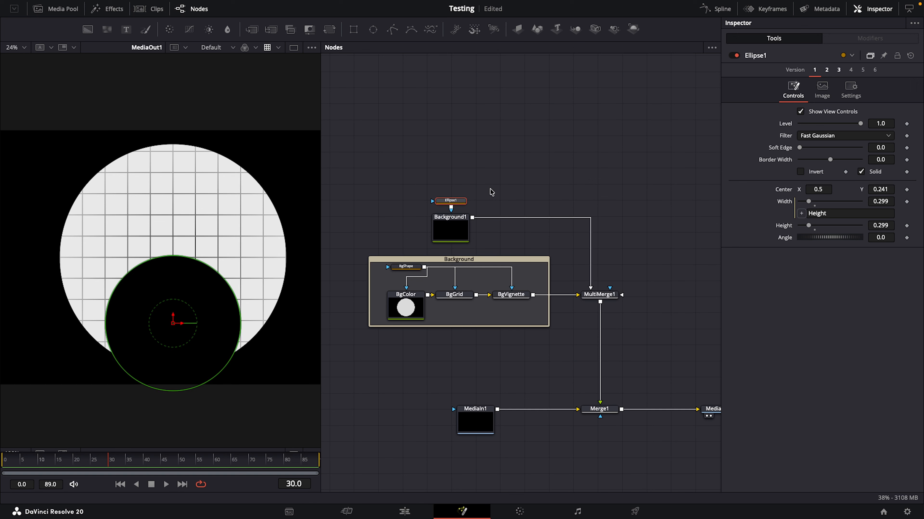
pyautogui.press('F2')
pyautogui.write('BodyShape')
pyautogui.press('Return')
pyautogui.click(457, 224)
pyautogui.press('F2')
pyautogui.write('Bod')
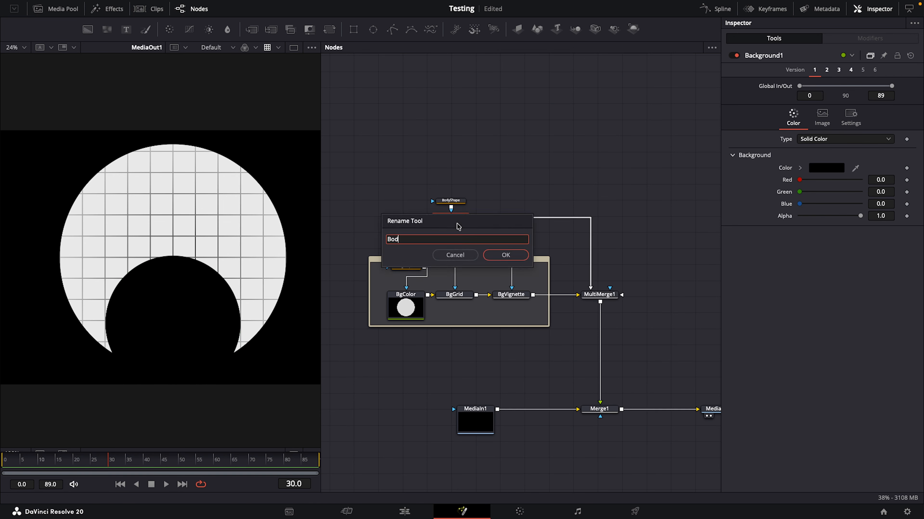
pyautogui.write('yColor')
pyautogui.press('Return')
# Add an Underlay around BodyShape and BodyColor, name it Body, and align it above the Background underlay's start.
pyautogui.moveTo(496, 197); pyautogui.dragTo(491, 186)
pyautogui.moveTo(427, 160); pyautogui.dragTo(468, 208)
pyautogui.hotkey('shift', 'space')
pyautogui.write('underl')
pyautogui.press('Return')
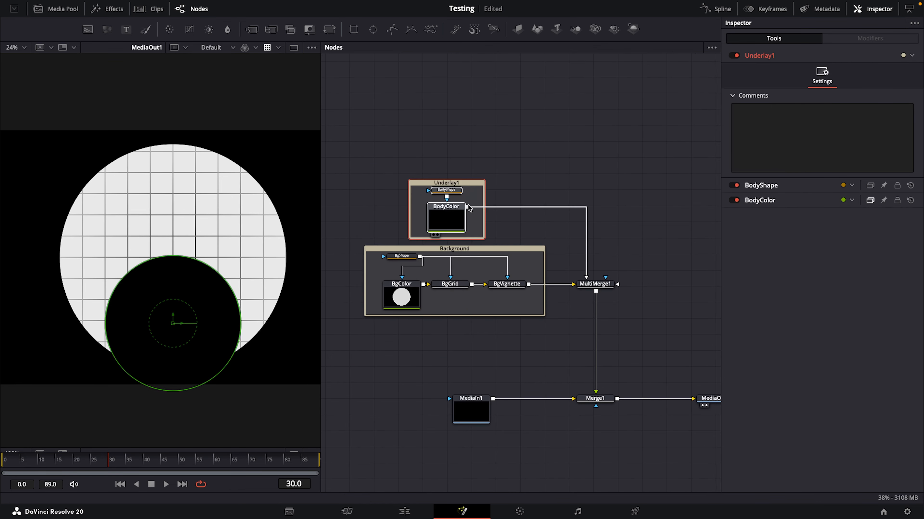
pyautogui.click(471, 196)
pyautogui.press('F2')
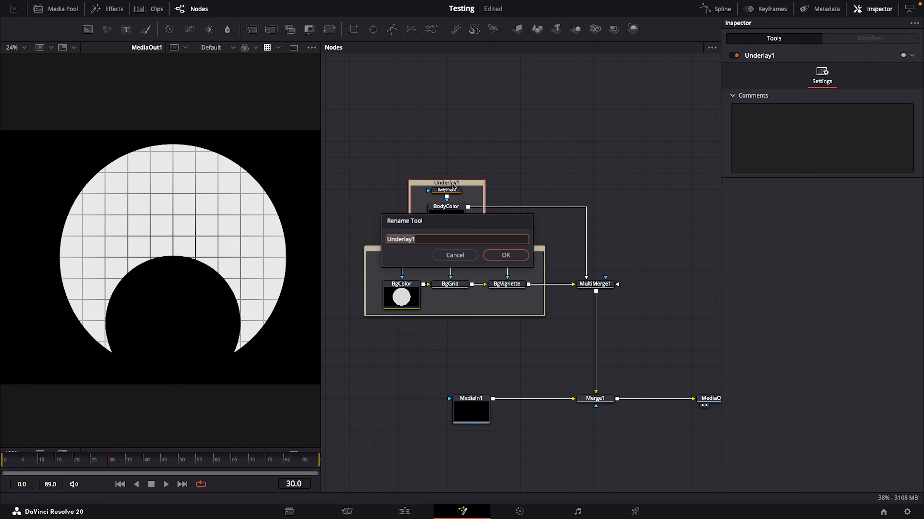
pyautogui.write('Body')
pyautogui.press('Return')
pyautogui.moveTo(466, 182); pyautogui.dragTo(427, 183)
# Duplicate the Body underlay with its nodes, connect the copied colour node to MultiMerge1, and place the copy above Body.
pyautogui.scroll(3, 584, 169)
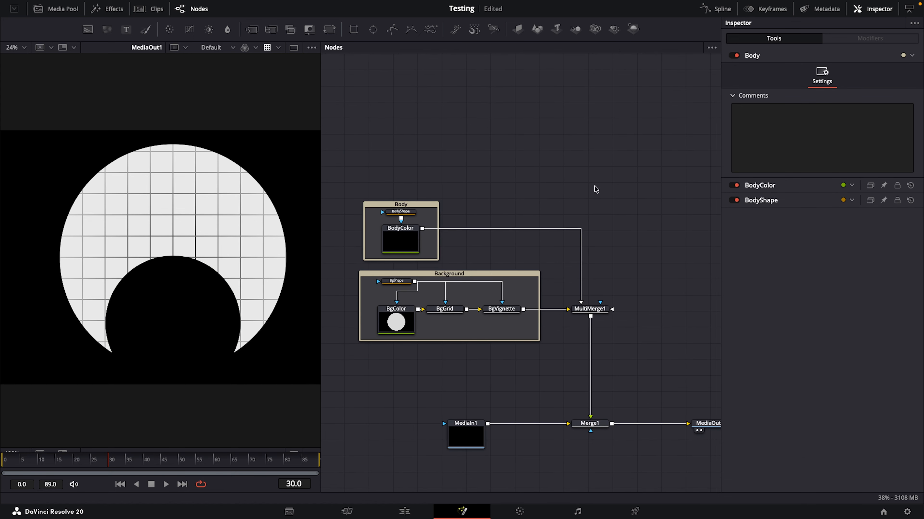
pyautogui.moveTo(343, 183); pyautogui.dragTo(457, 271)
pyautogui.press('super+c')
pyautogui.click(585, 177)
pyautogui.press('super+v')
pyautogui.moveTo(585, 168); pyautogui.dragTo(591, 307)
pyautogui.click(629, 149)
pyautogui.click(569, 173)
pyautogui.moveTo(587, 140); pyautogui.dragTo(417, 123)
# Rename the copied underlay as Face and its nodes as FaceColor and FaceShape.
pyautogui.click(416, 130)
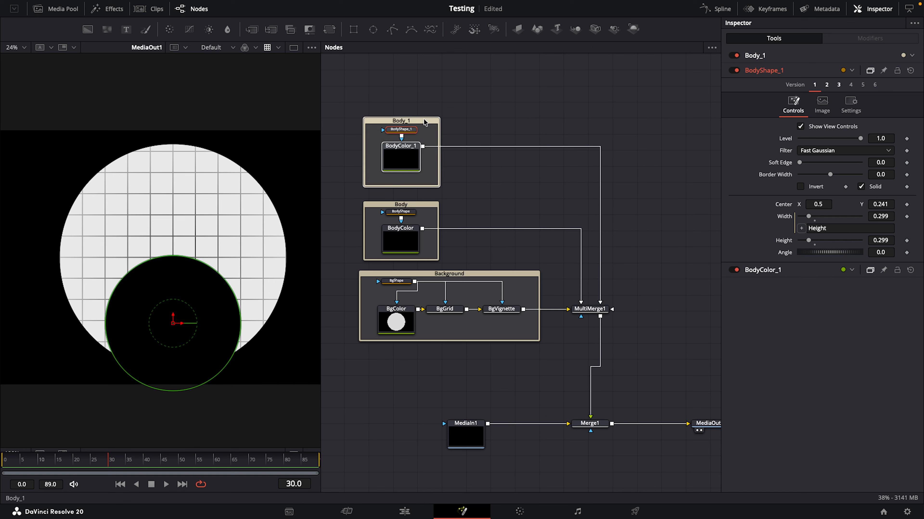
pyautogui.press('F2')
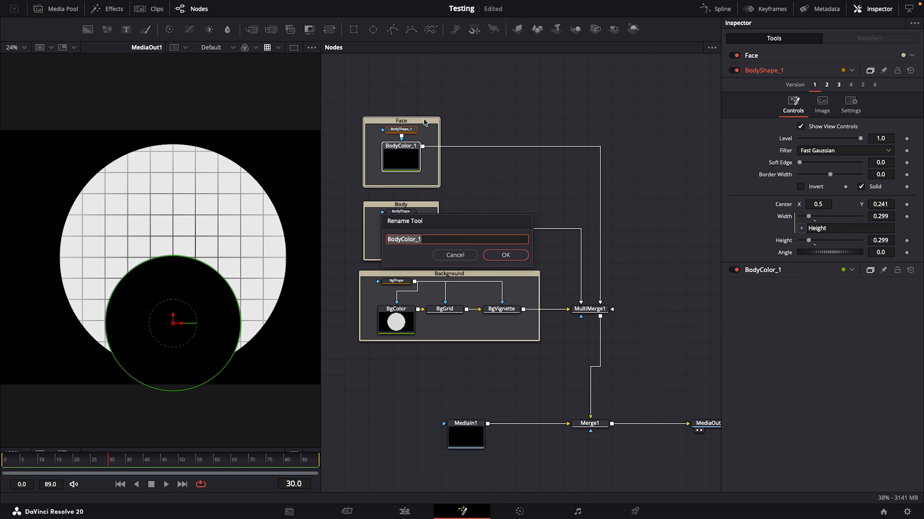
pyautogui.write('FaceColor')
pyautogui.press('Return')
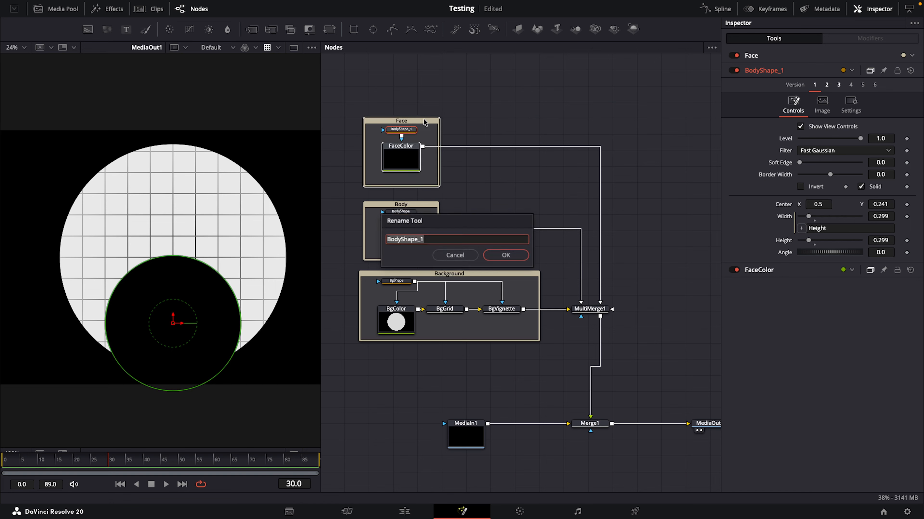
pyautogui.write('FaceShape')
pyautogui.press('Return')
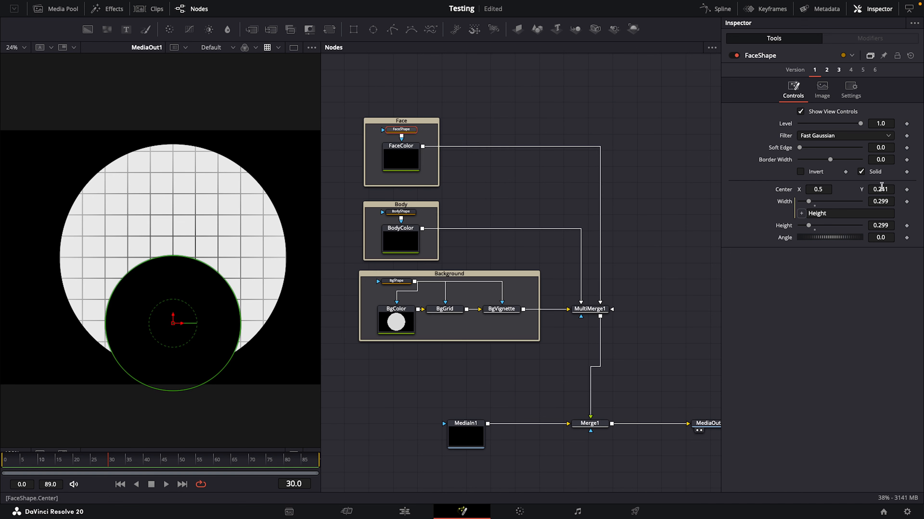
# Set FaceShape's Center Y to 0.716 and its Height to 0.205 to form the head above the body.
pyautogui.moveTo(881, 187); pyautogui.dragTo(912, 186)
pyautogui.moveTo(809, 225); pyautogui.dragTo(806, 225)
pyautogui.moveTo(876, 190); pyautogui.dragTo(882, 190)
pyautogui.moveTo(805, 225); pyautogui.dragTo(806, 225)
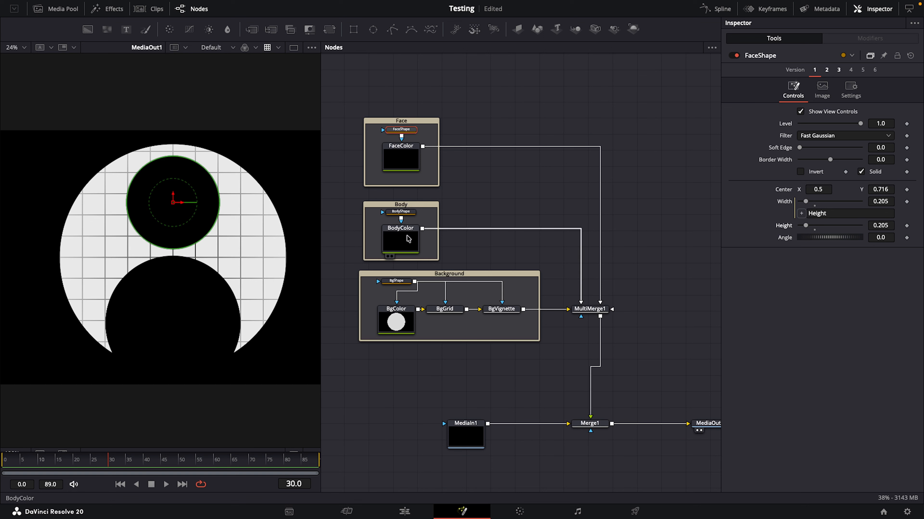
# Set BodyShape's Height to 0.346 and Center Y to 0.192, and lower FaceShape to Center Y 0.705.
pyautogui.click(408, 249)
pyautogui.click(408, 214)
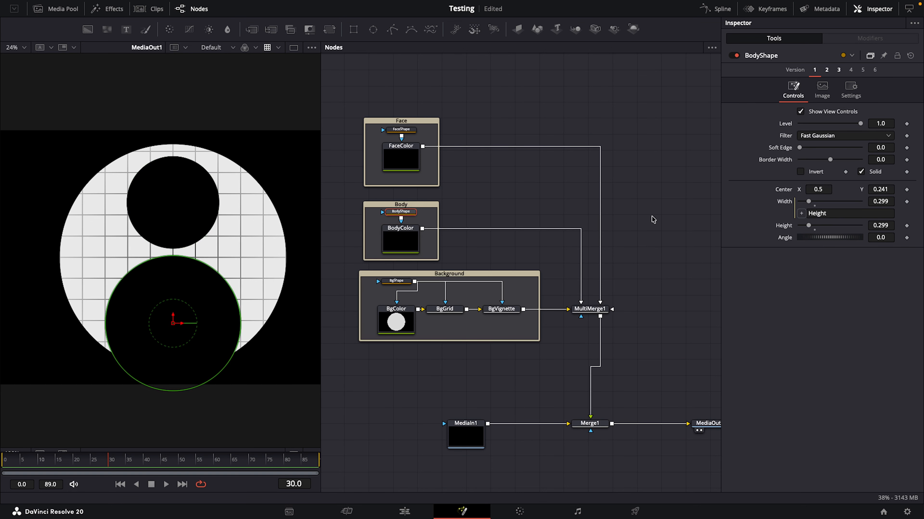
pyautogui.moveTo(808, 226); pyautogui.dragTo(810, 225)
pyautogui.moveTo(882, 189); pyautogui.dragTo(864, 190)
pyautogui.click(405, 130)
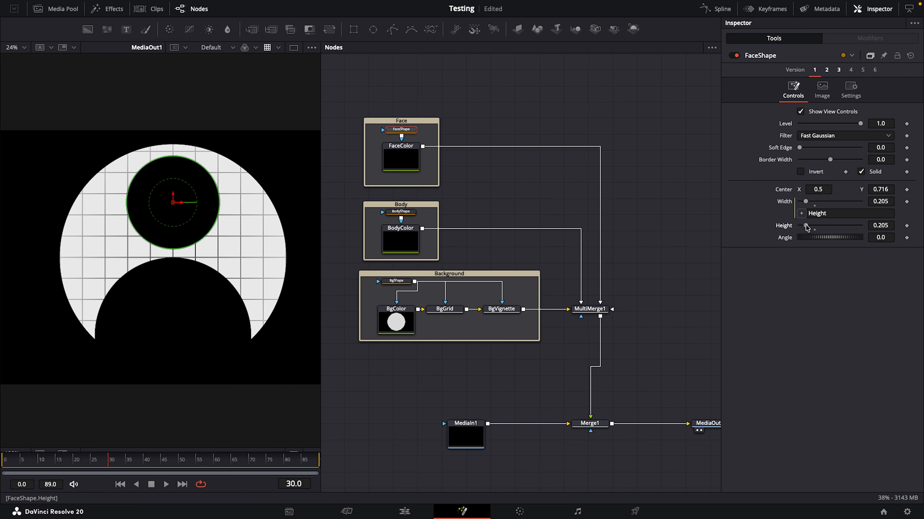
pyautogui.click(668, 157)
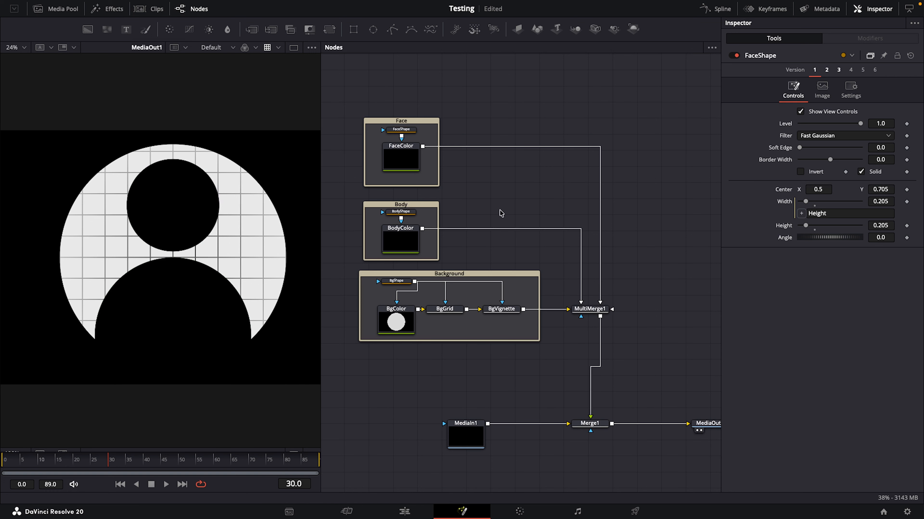
# Shrink the BodyShape circle slightly, and set FaceShape's Height to 0.189 and Center Y to 0.67.
pyautogui.click(400, 211)
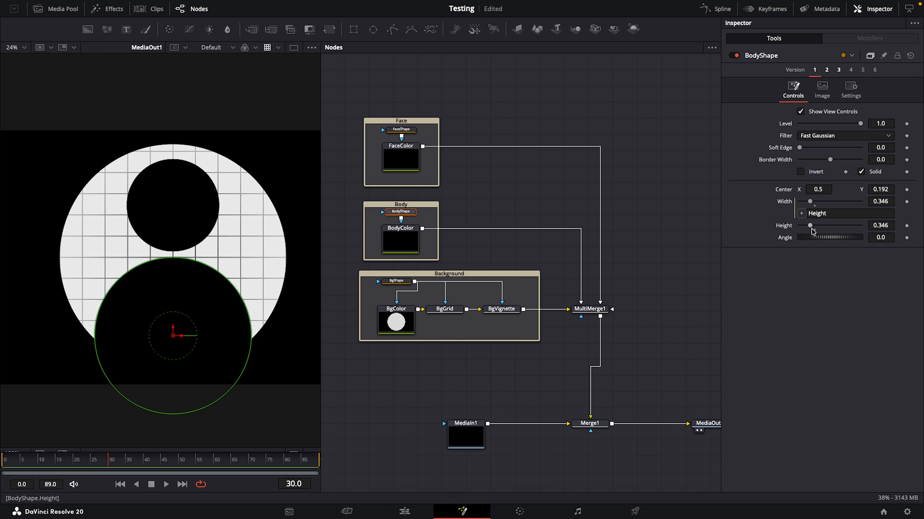
pyautogui.moveTo(811, 227); pyautogui.dragTo(805, 209)
pyautogui.click(408, 130)
pyautogui.click(638, 140)
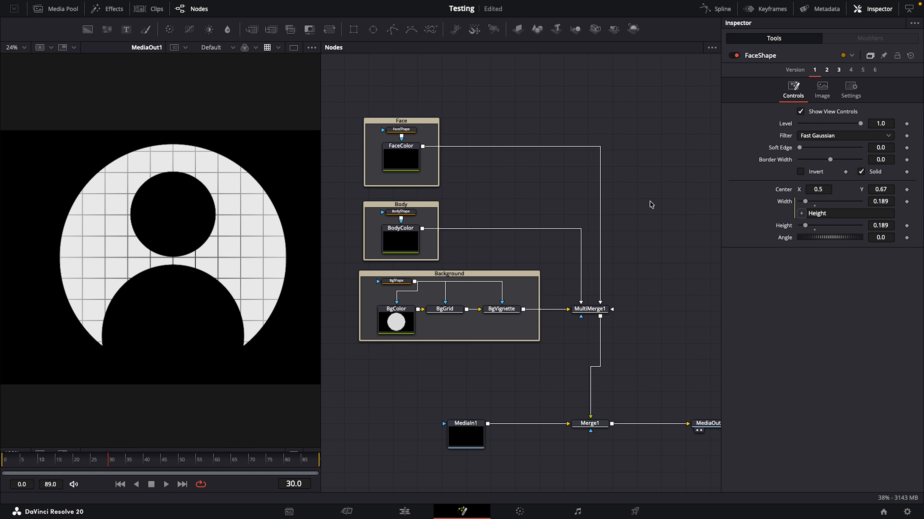
# Add a Background node, connect it to MultiMerge1 as a new layer, and place it above the merge.
pyautogui.hotkey('shift', 'space')
pyautogui.write('backg')
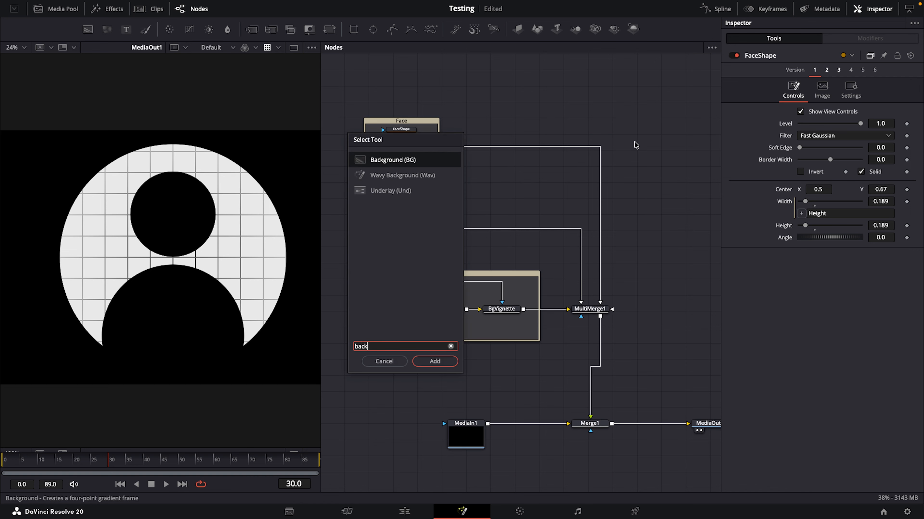
pyautogui.press('Return')
pyautogui.moveTo(656, 143); pyautogui.dragTo(581, 327)
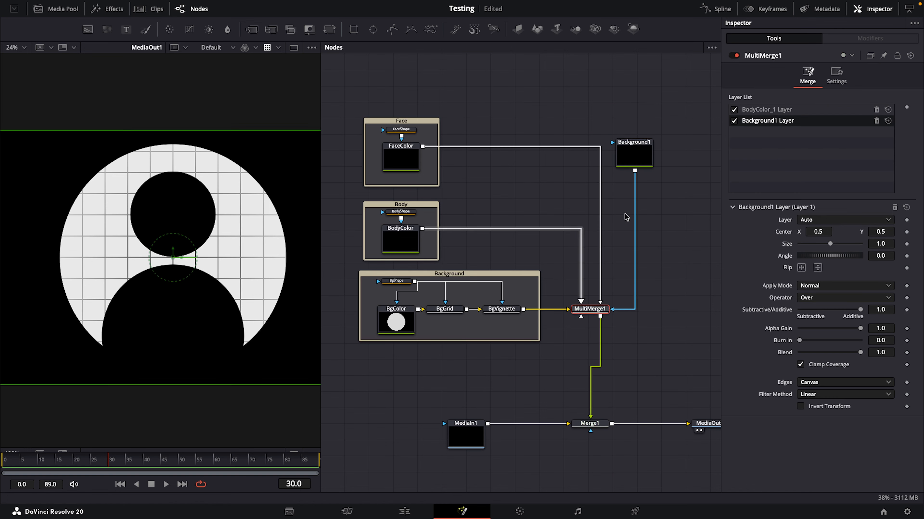
pyautogui.click(636, 216)
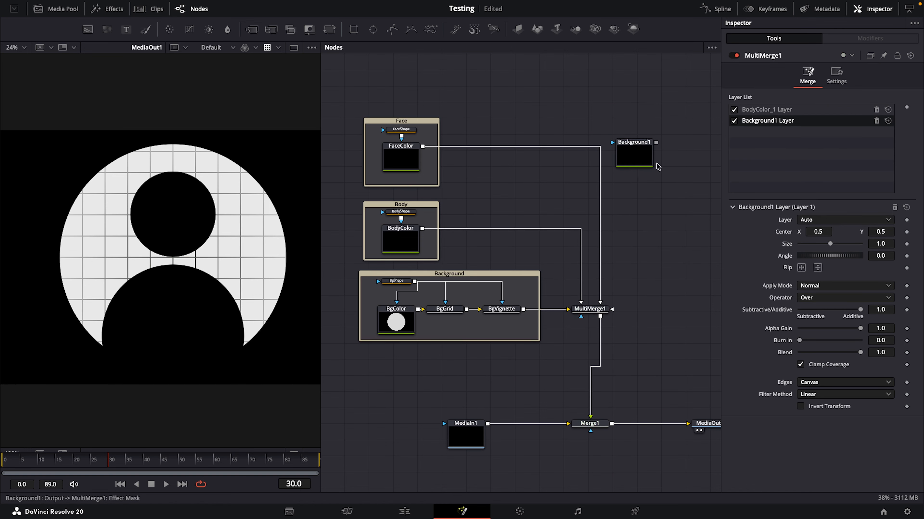
pyautogui.moveTo(656, 142); pyautogui.dragTo(612, 309)
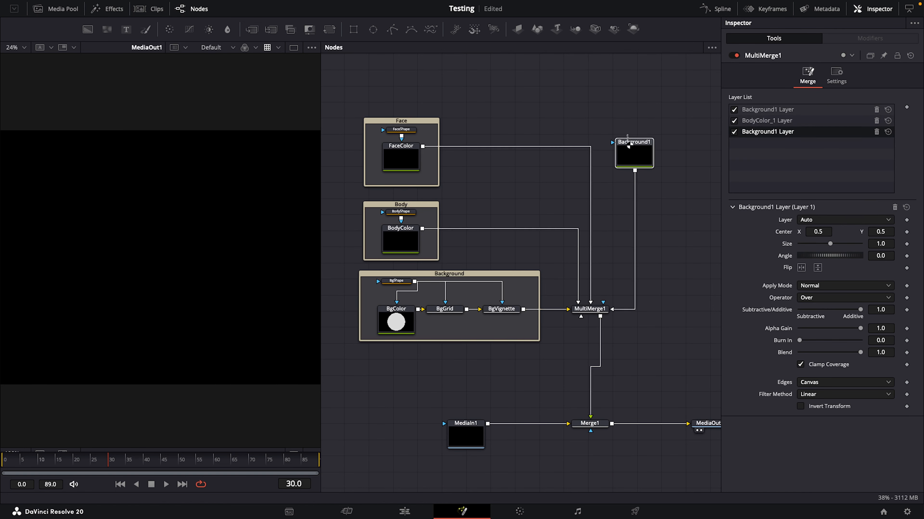
pyautogui.moveTo(634, 155); pyautogui.dragTo(603, 105)
pyautogui.scroll(3, 632, 114)
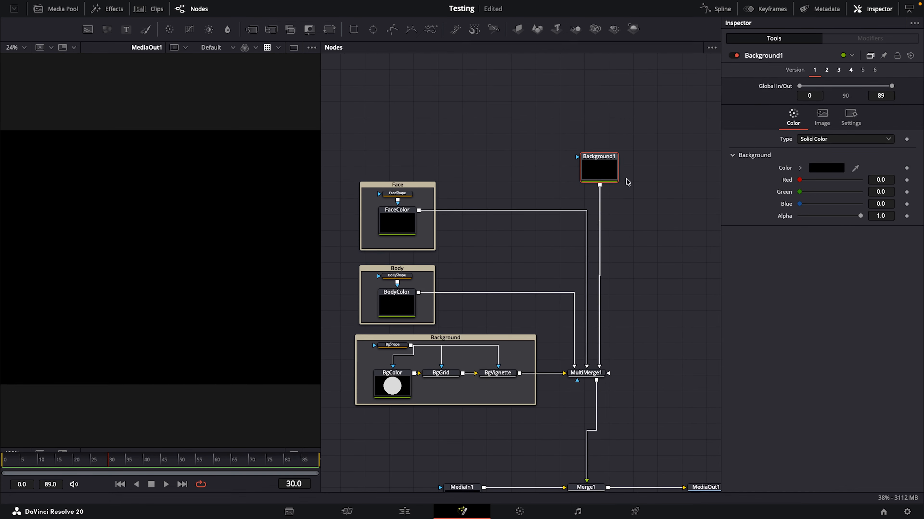
# Add a Polygon mask to the Background1 node.
pyautogui.hotkey('shift', 'space')
pyautogui.write('poly')
pyautogui.press('Return')
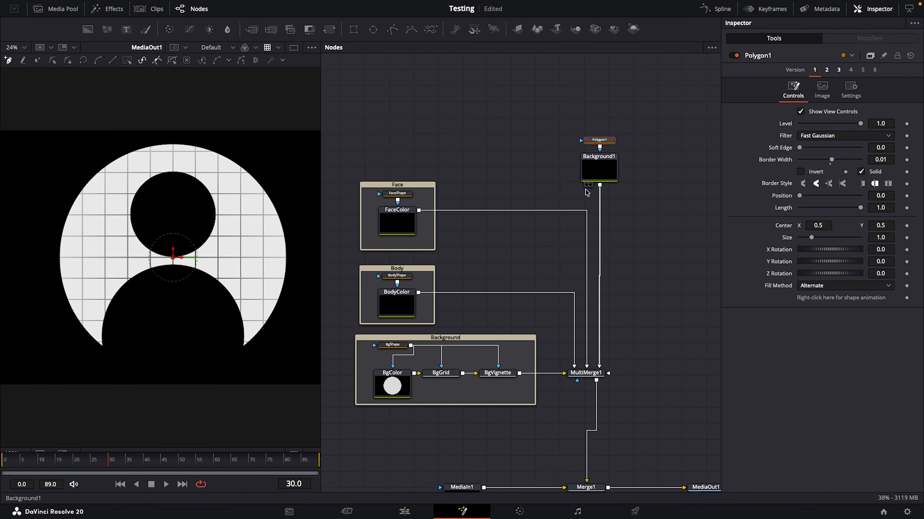
# Turn on the Center guides in the viewer.
pyautogui.rightClick(191, 217)
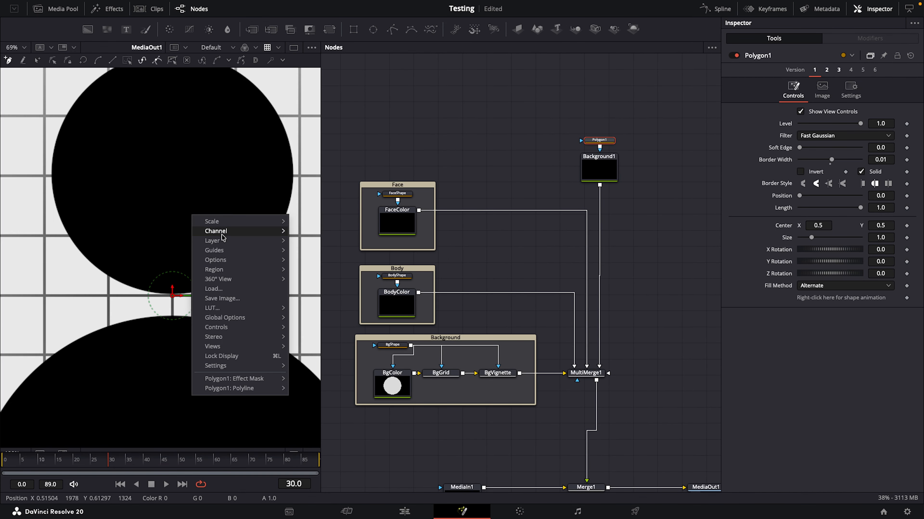
pyautogui.moveTo(228, 251)
pyautogui.click(310, 302)
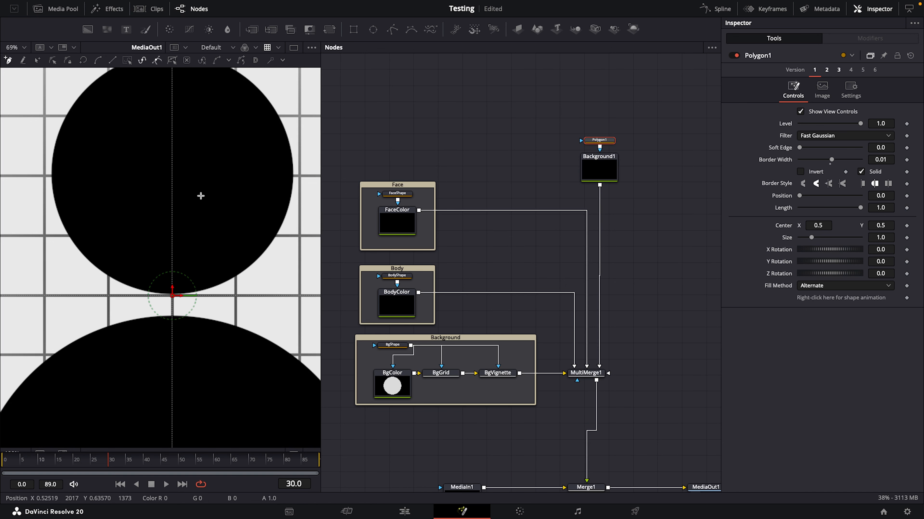
pyautogui.rightClick(200, 195)
pyautogui.moveTo(238, 229)
pyautogui.click(127, 206)
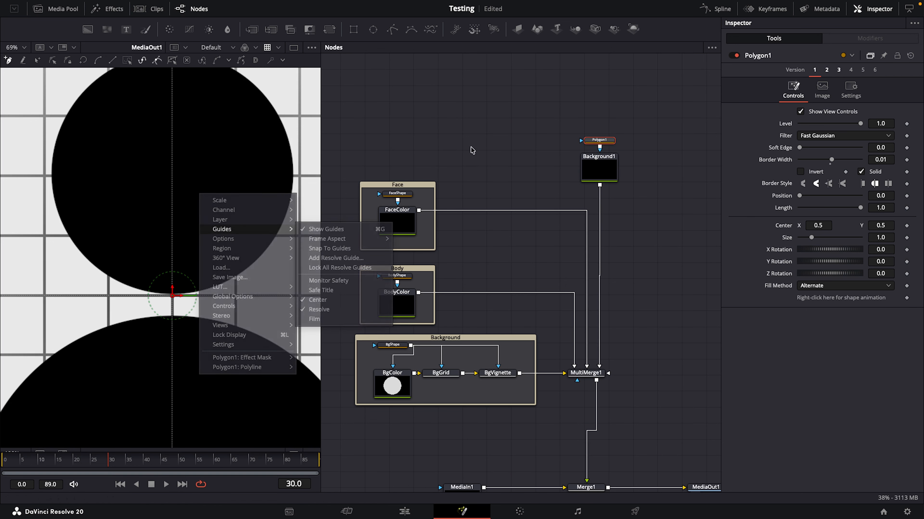
# Draw a horizontal three-point polyline along the center guide, with its middle point at the guide intersection.
pyautogui.scroll(5, 190, 215)
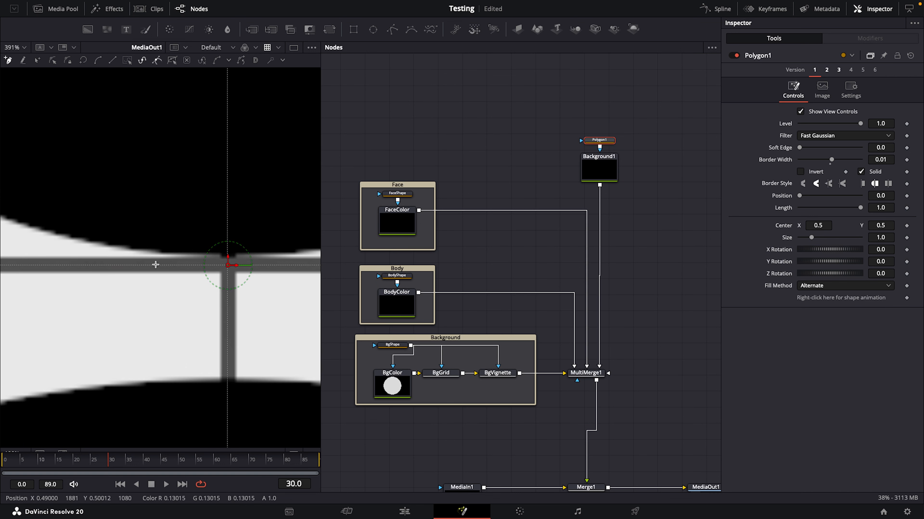
pyautogui.click(155, 265)
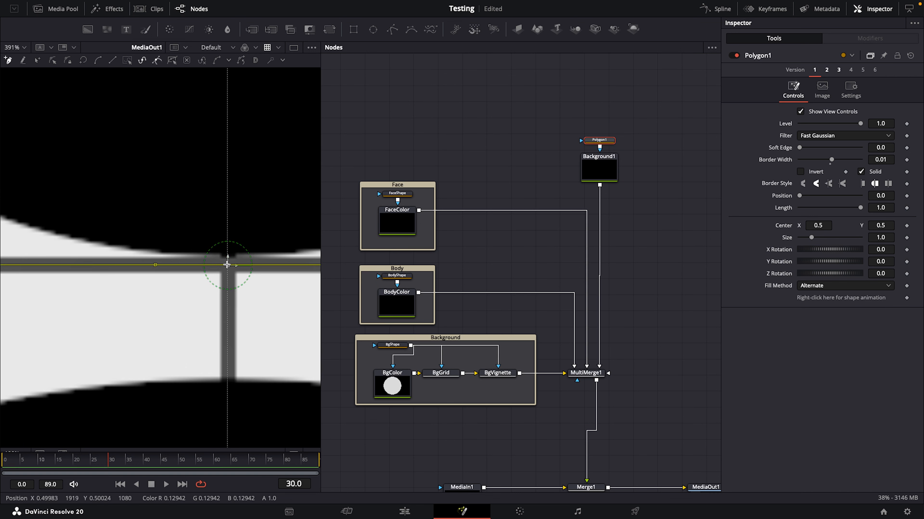
pyautogui.click(227, 265)
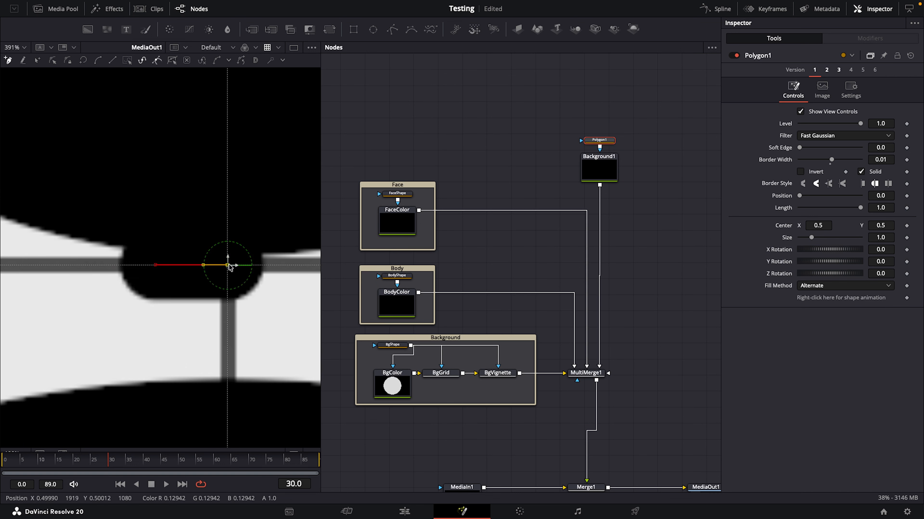
pyautogui.click(294, 265)
# Raise the polyline's two end points and smooth its middle point to form an upward-curving smile.
pyautogui.scroll(-2, 293, 265)
pyautogui.moveTo(288, 274); pyautogui.dragTo(171, 266)
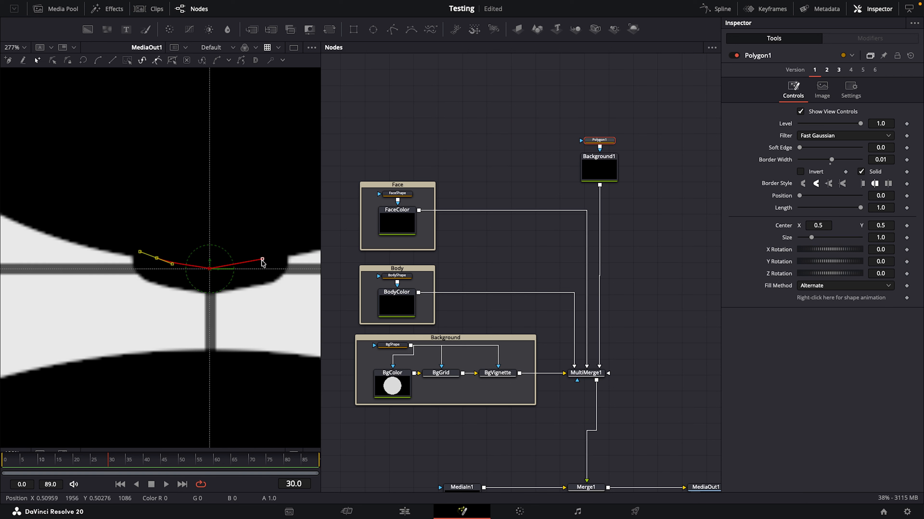
pyautogui.moveTo(262, 263); pyautogui.dragTo(227, 268)
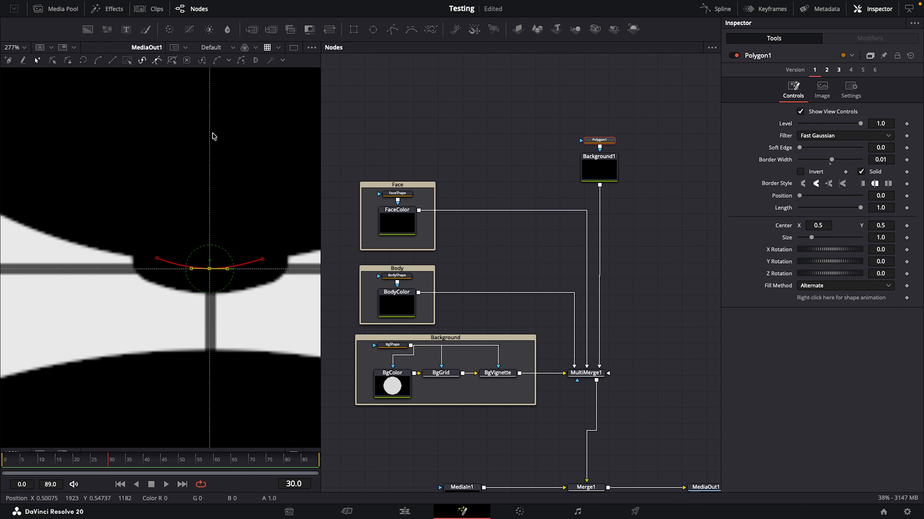
pyautogui.moveTo(123, 227); pyautogui.dragTo(272, 289)
pyautogui.scroll(-4, 234, 187)
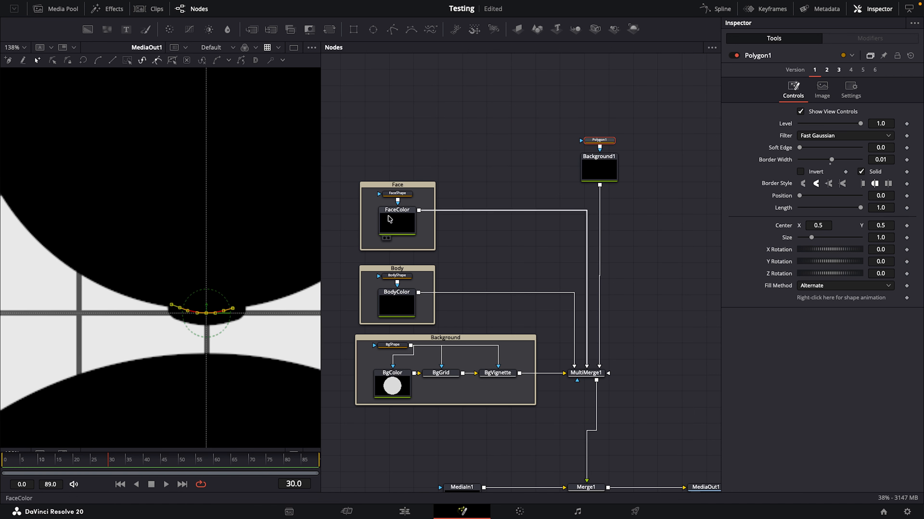
# Set Background1's color to light grey with red, green and blue at 0.839215.
pyautogui.click(599, 168)
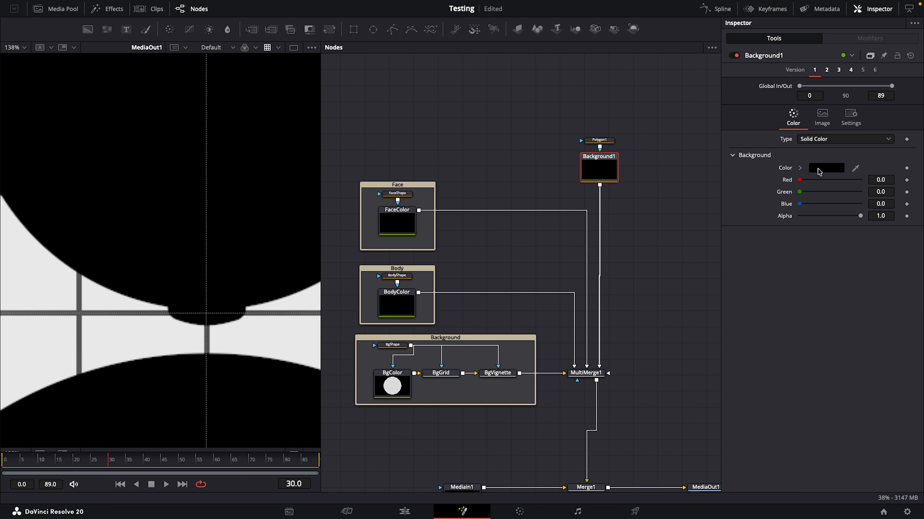
pyautogui.click(826, 168)
pyautogui.click(238, 364)
pyautogui.click(243, 508)
# Move the smile polygon up into the lower part of the face circle, to about Center Y 0.584.
pyautogui.click(599, 140)
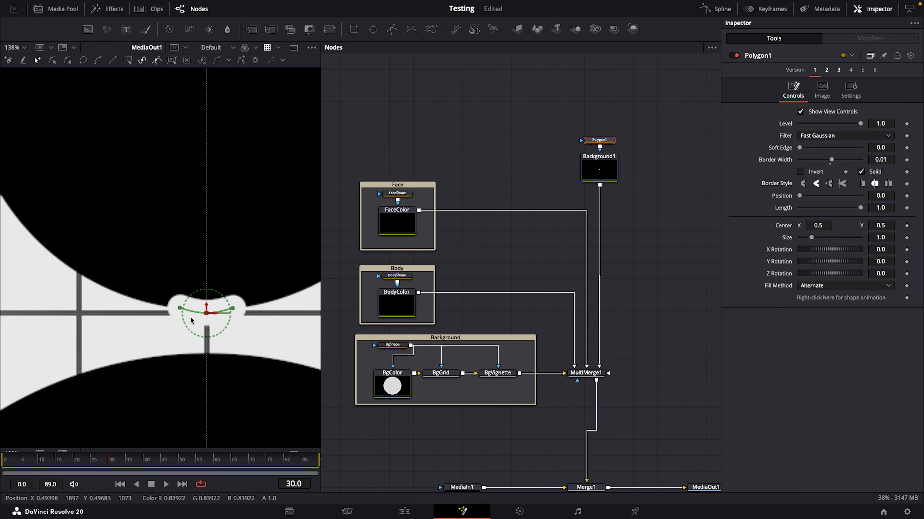
pyautogui.moveTo(208, 307); pyautogui.dragTo(219, 171)
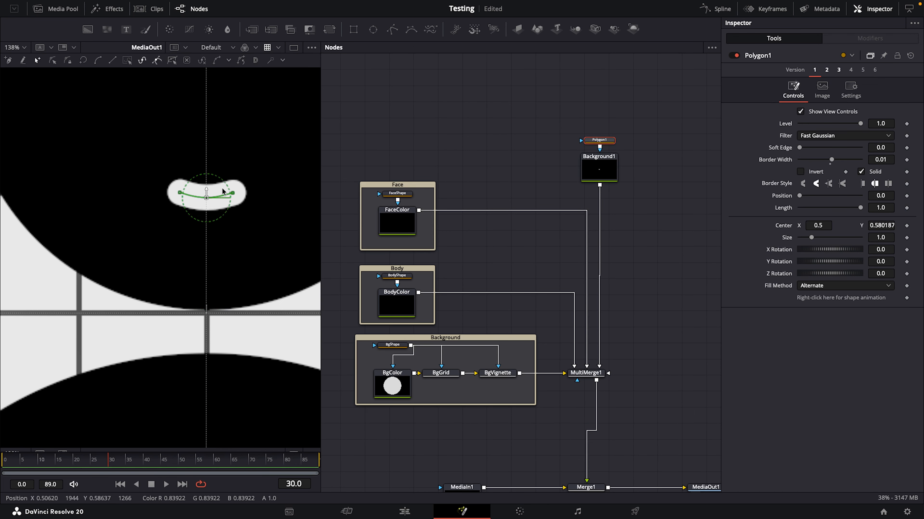
pyautogui.scroll(-2, 219, 171)
pyautogui.scroll(-3, 189, 208)
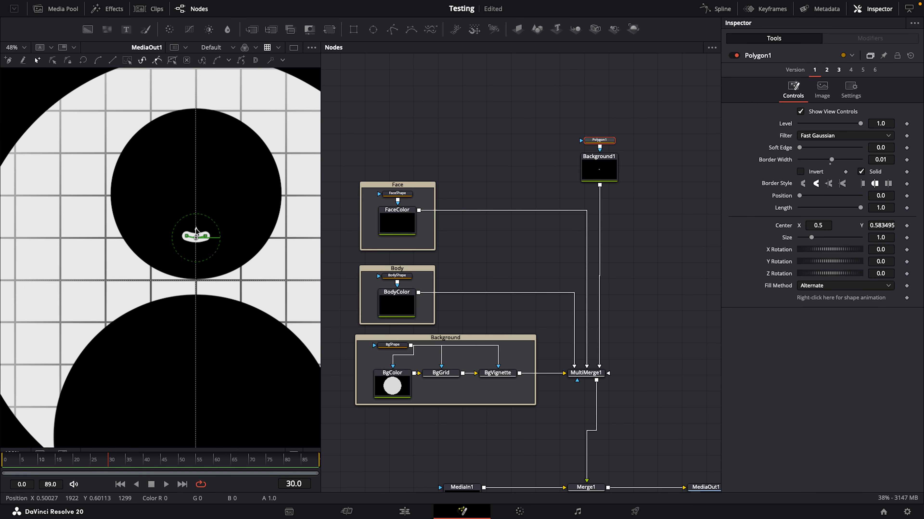
pyautogui.moveTo(196, 238); pyautogui.dragTo(196, 237)
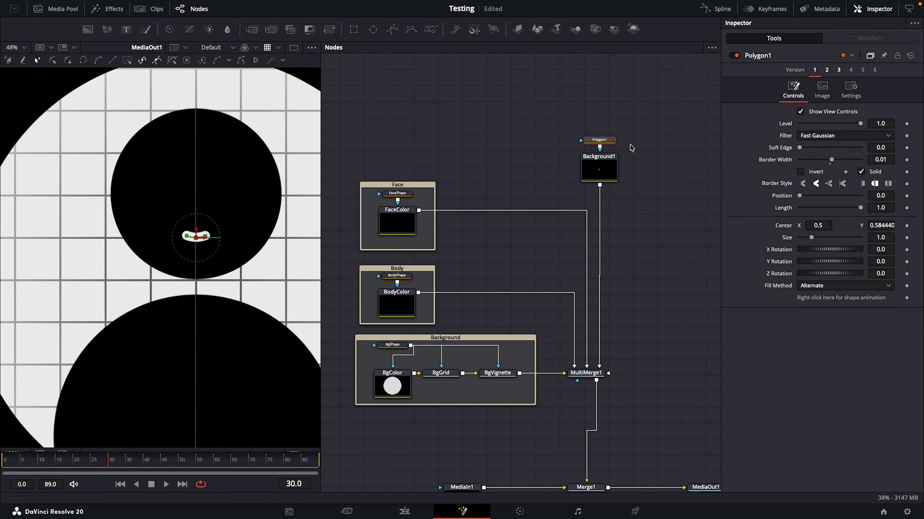
# Rename the polygon node as SmileShape and its Background node as SmileColor.
pyautogui.press('F2')
pyautogui.write('Smi')
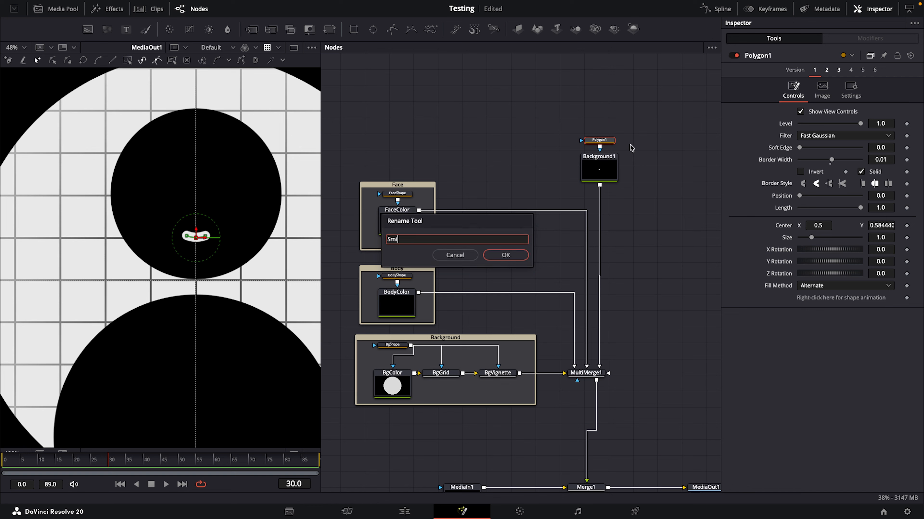
pyautogui.write('leShape')
pyautogui.press('Return')
pyautogui.click(591, 168)
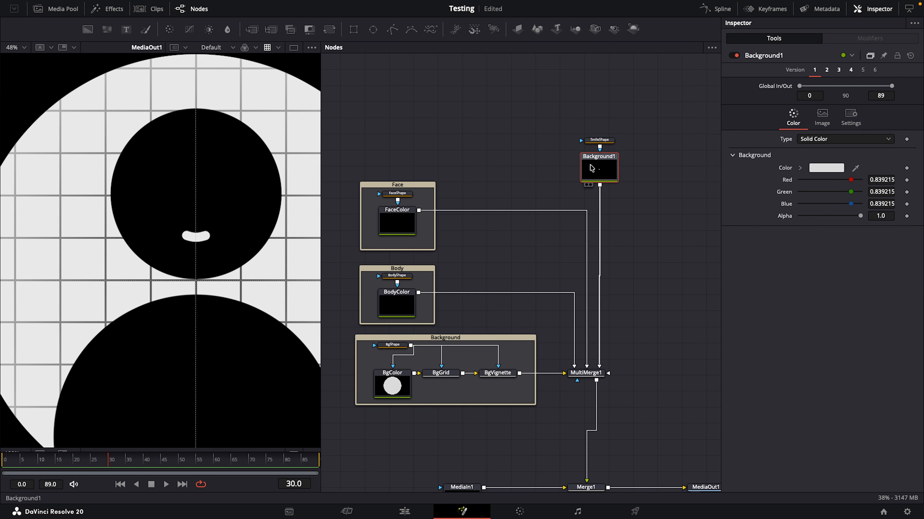
pyautogui.press('F2')
pyautogui.write('SmileColor')
pyautogui.press('Return')
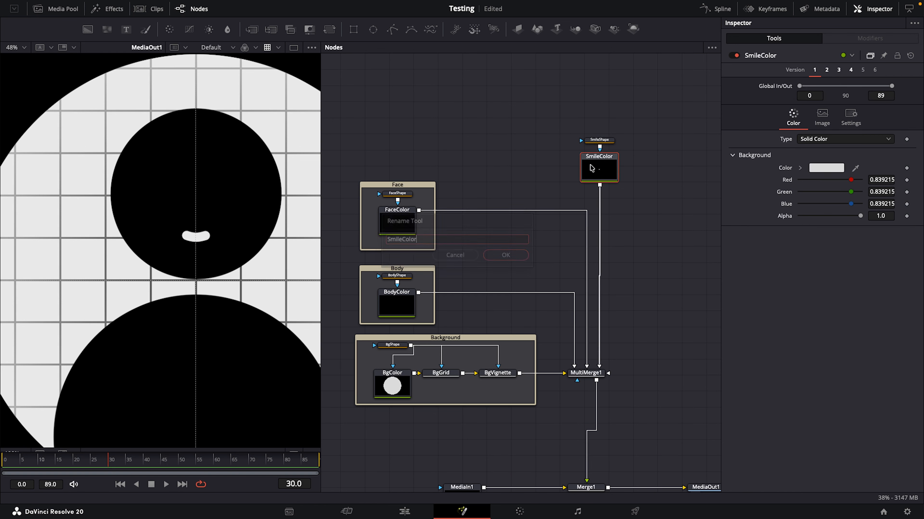
# Add an Underlay named Smile around SmileShape and SmileColor, and move the group higher above MultiMerge1.
pyautogui.moveTo(567, 126); pyautogui.dragTo(622, 189)
pyautogui.hotkey('shift', 'space')
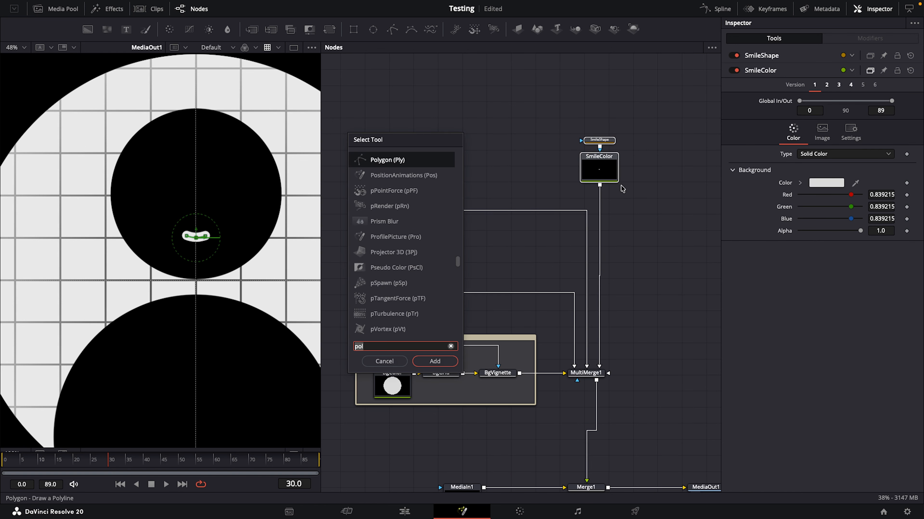
pyautogui.write('unde')
pyautogui.press('Return')
pyautogui.click(624, 135)
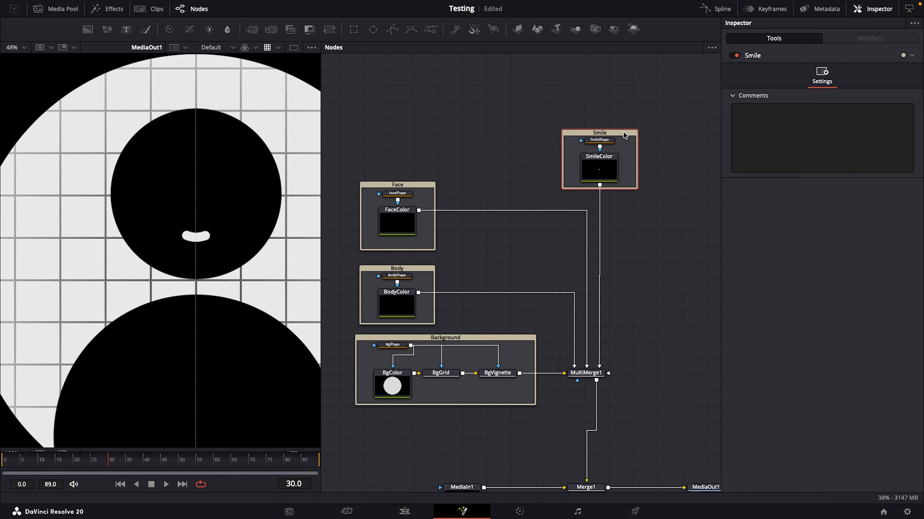
pyautogui.moveTo(624, 134); pyautogui.dragTo(607, 98)
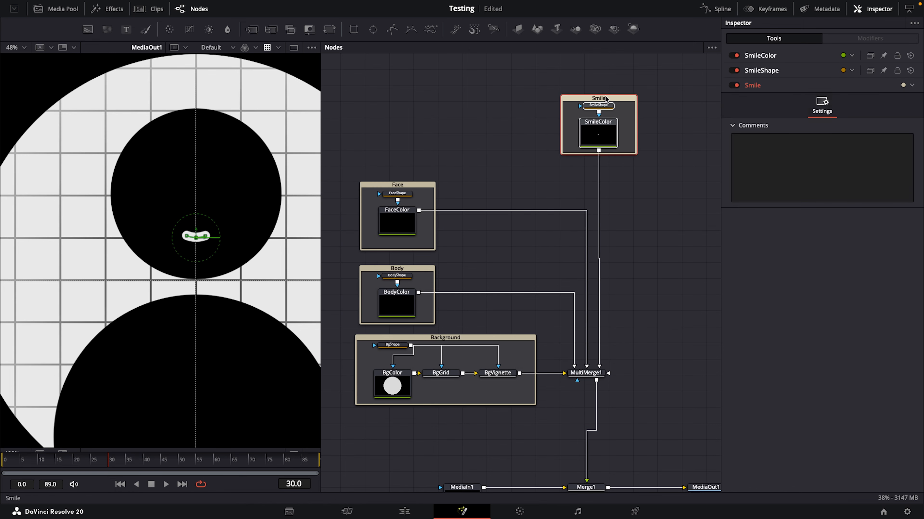
# Add another Background node beside the Smile underlay and connect it to MultiMerge1.
pyautogui.scroll(-3, 604, 229)
pyautogui.click(601, 231)
pyautogui.moveTo(602, 231); pyautogui.dragTo(582, 244)
pyautogui.scroll(3, 581, 243)
pyautogui.hotkey('shift', 'space')
pyautogui.write('back')
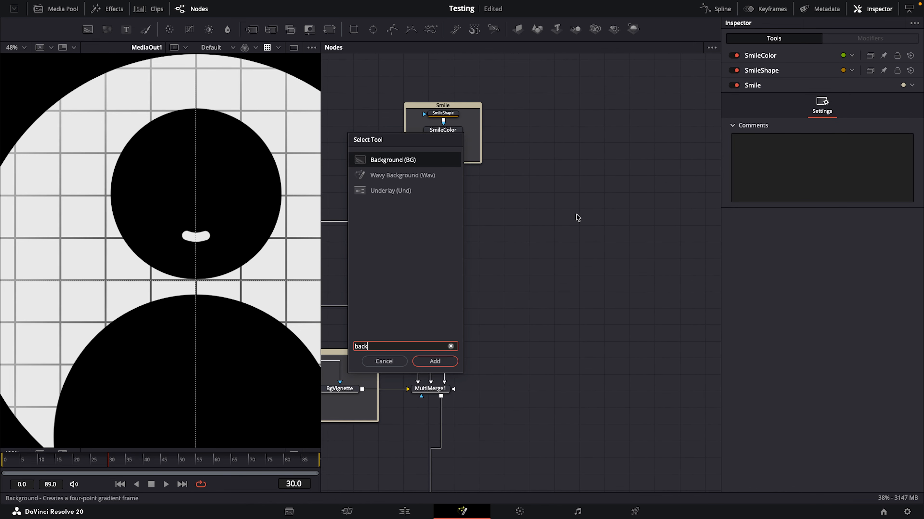
pyautogui.press('Return')
pyautogui.moveTo(598, 217); pyautogui.dragTo(435, 389)
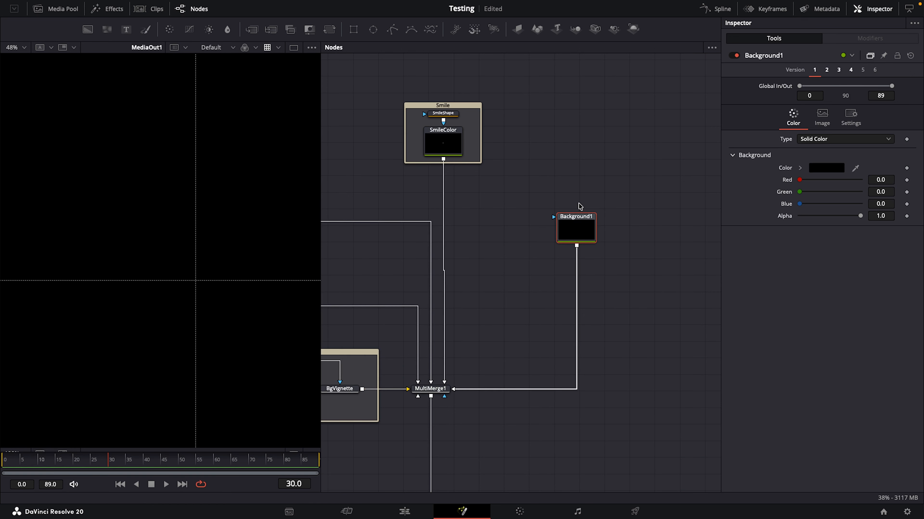
# Mask the new Background node with a small centred Ellipse whose Width is linked to its Height.
pyautogui.hotkey('shift', 'space')
pyautogui.write('ell')
pyautogui.press('Return')
pyautogui.rightClick(784, 202)
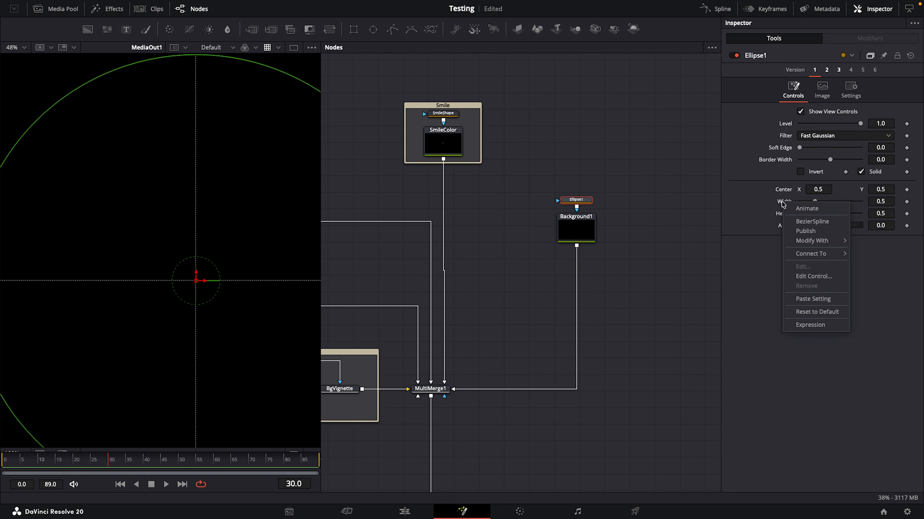
pyautogui.moveTo(801, 214)
pyautogui.mouseDown()
pyautogui.moveTo(813, 225)
pyautogui.moveTo(798, 226)
pyautogui.mouseUp()
pyautogui.click(576, 228)
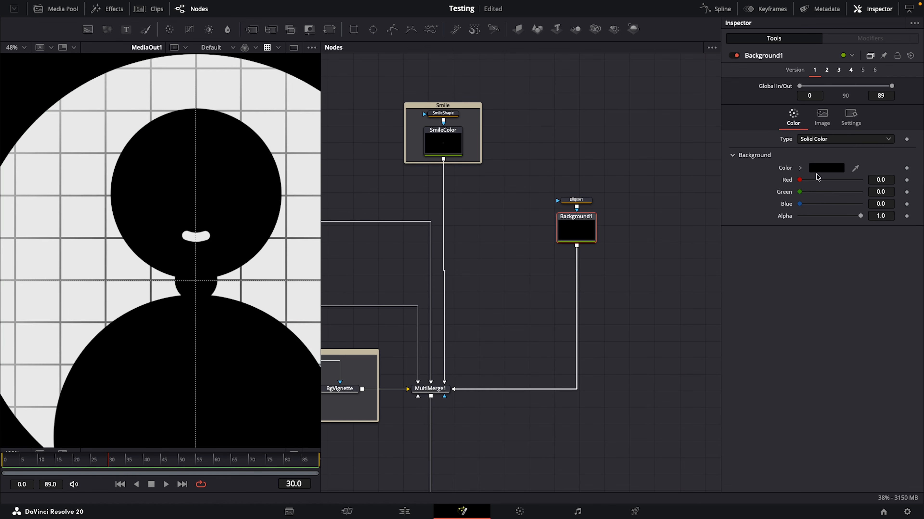
# Set the new Background node's colour to light grey, with red, green and blue at 0.839215.
pyautogui.click(826, 168)
pyautogui.click(177, 475)
pyautogui.click(127, 302)
pyautogui.click(243, 509)
# Shrink the Ellipse mask to a Height of 0.02 and position it on the face at Center X 0.472, Y 0.702.
pyautogui.click(576, 200)
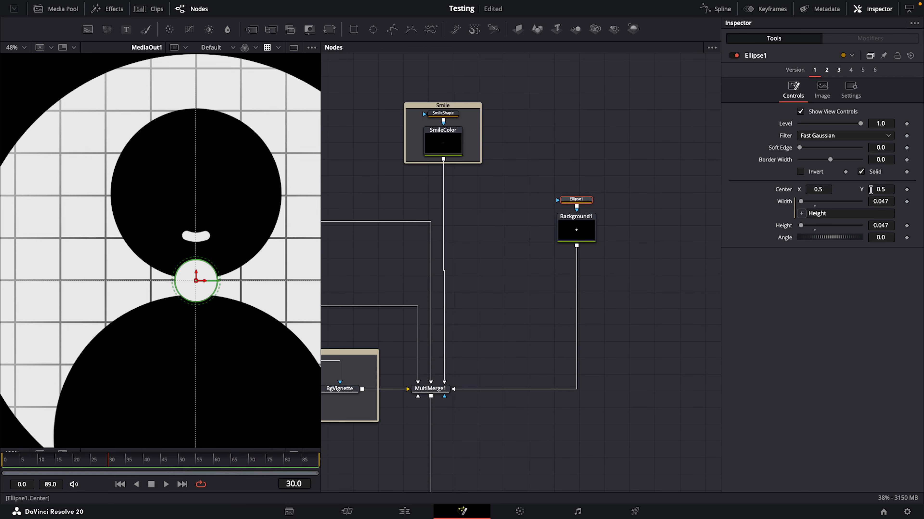
pyautogui.moveTo(870, 190); pyautogui.dragTo(898, 189)
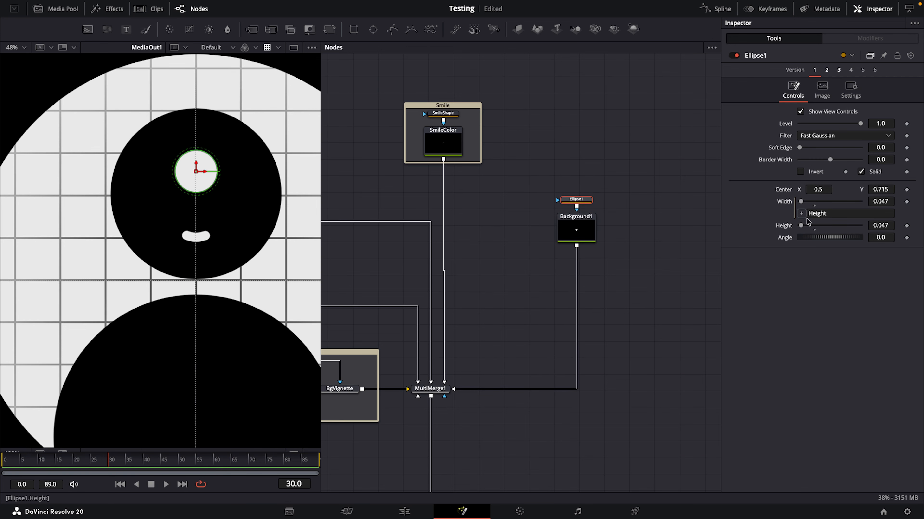
pyautogui.scroll(5, 634, 232)
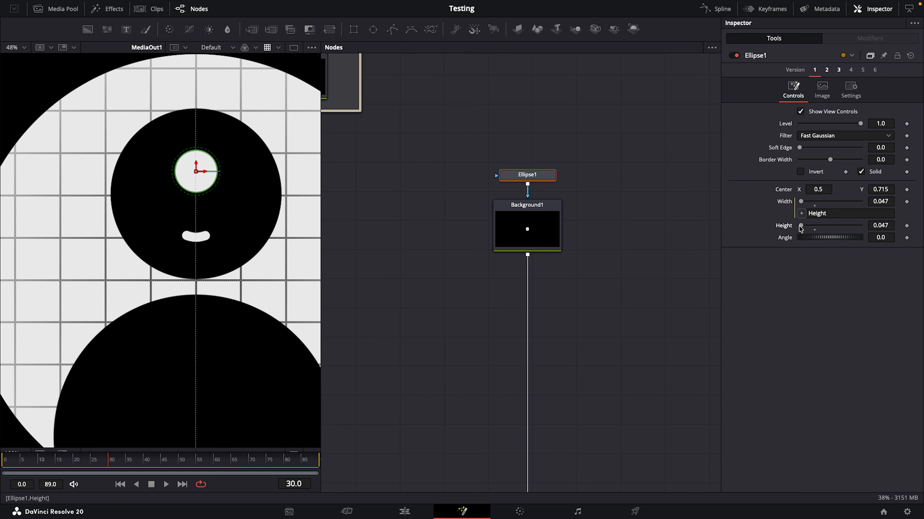
pyautogui.moveTo(801, 226); pyautogui.dragTo(800, 226)
pyautogui.press('BackSpace')
pyautogui.press('BackSpace')
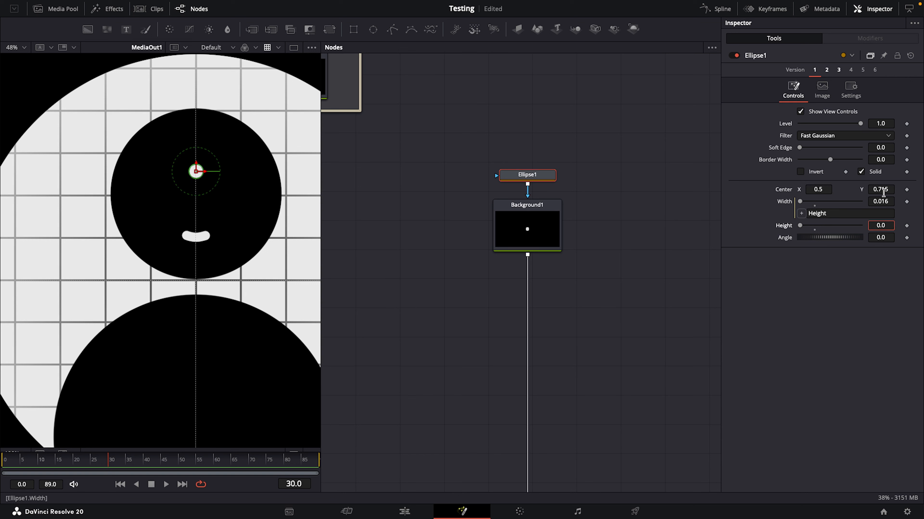
pyautogui.press('Return')
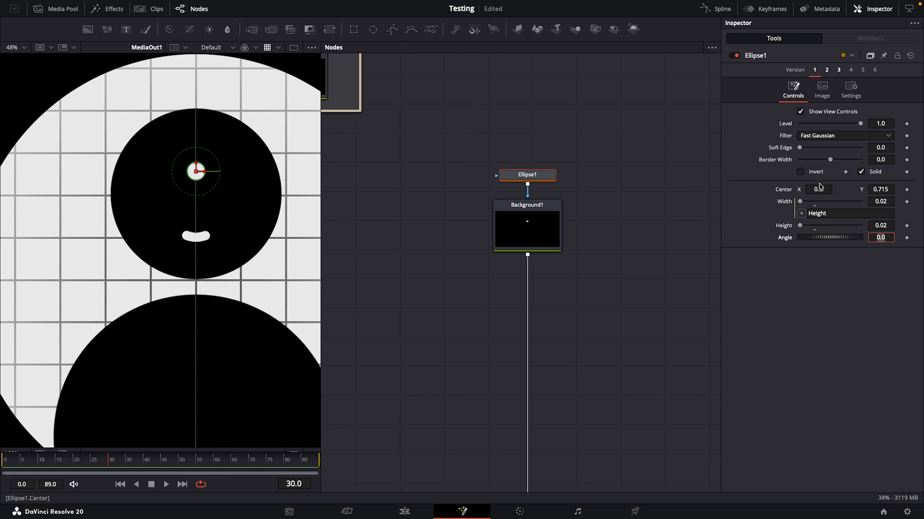
pyautogui.moveTo(822, 189); pyautogui.dragTo(811, 189)
pyautogui.moveTo(881, 190); pyautogui.dragTo(836, 191)
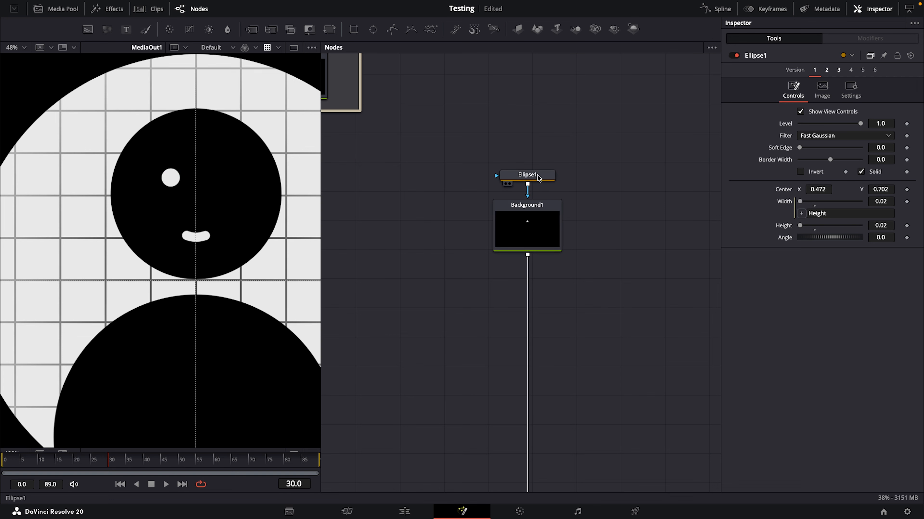
# Rename the Ellipse node as EyeShape and its Background node as EyeColor.
pyautogui.press('F2')
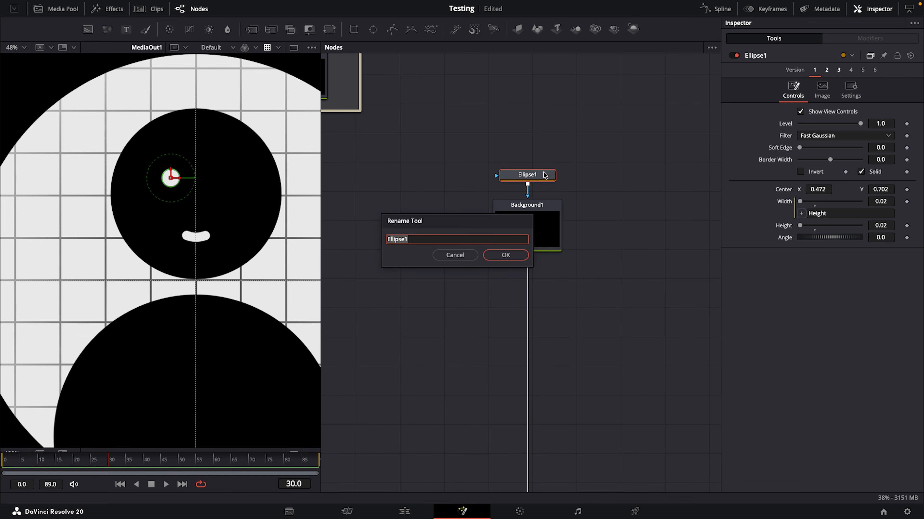
pyautogui.write('EyeShape')
pyautogui.press('Return')
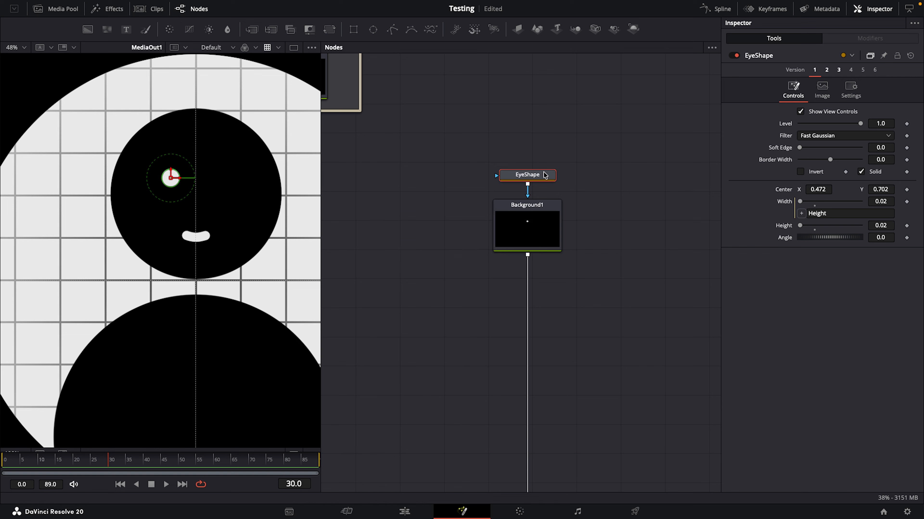
pyautogui.click(523, 228)
pyautogui.press('F2')
pyautogui.write('EyeColor')
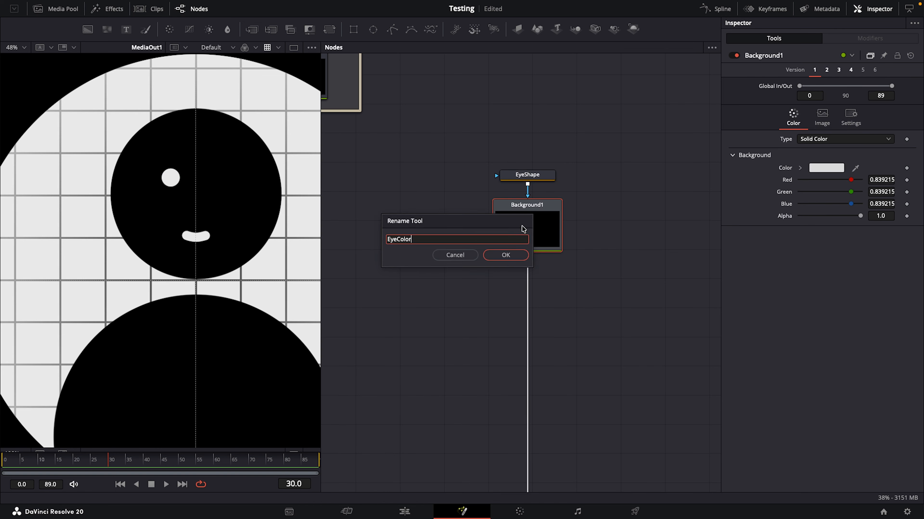
pyautogui.press('Return')
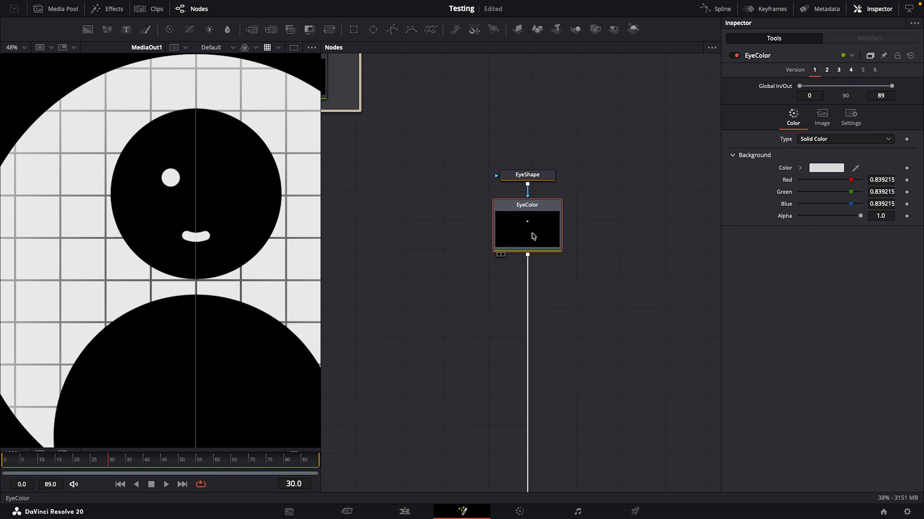
# Add a Duplicate node after EyeColor and rename it EyeCopy.
pyautogui.hotkey('shift', 'space')
pyautogui.write('ell')
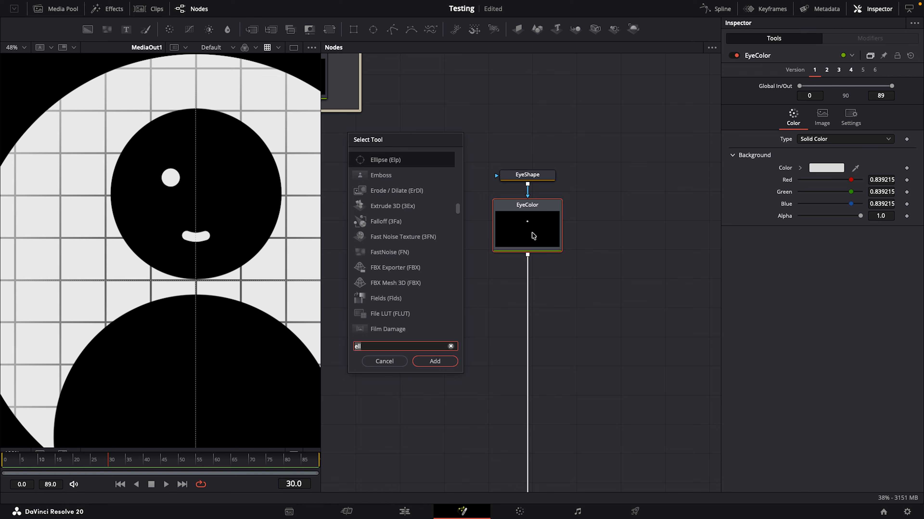
pyautogui.press('BackSpace')
pyautogui.press('BackSpace')
pyautogui.press('BackSpace')
pyautogui.write('dup')
pyautogui.press('Return')
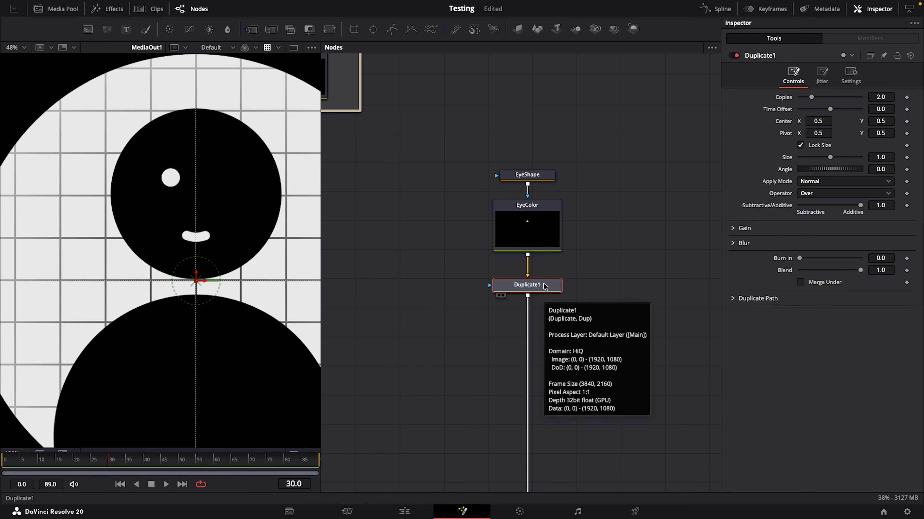
pyautogui.press('F2')
pyautogui.write('EyeCopy')
pyautogui.press('Return')
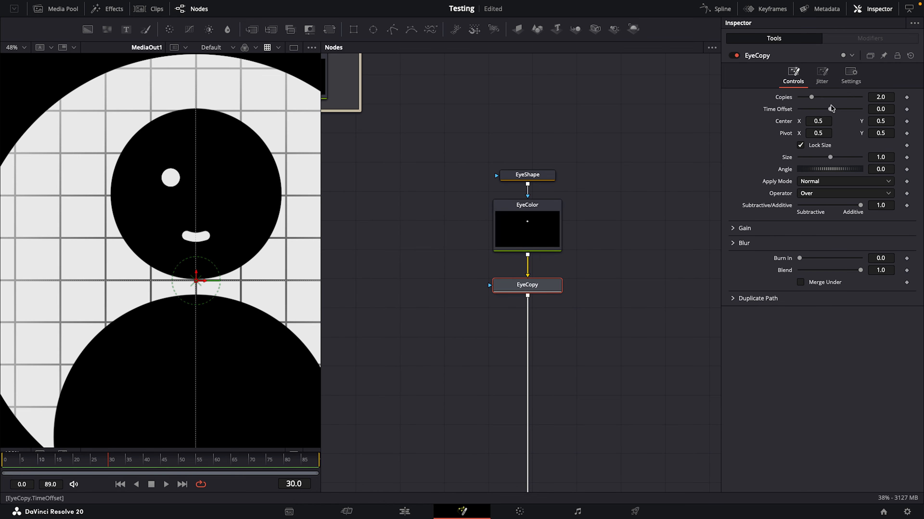
# Offset the duplicated eye horizontally by setting EyeCopy's Center X to 0.552.
pyautogui.moveTo(818, 121); pyautogui.dragTo(838, 121)
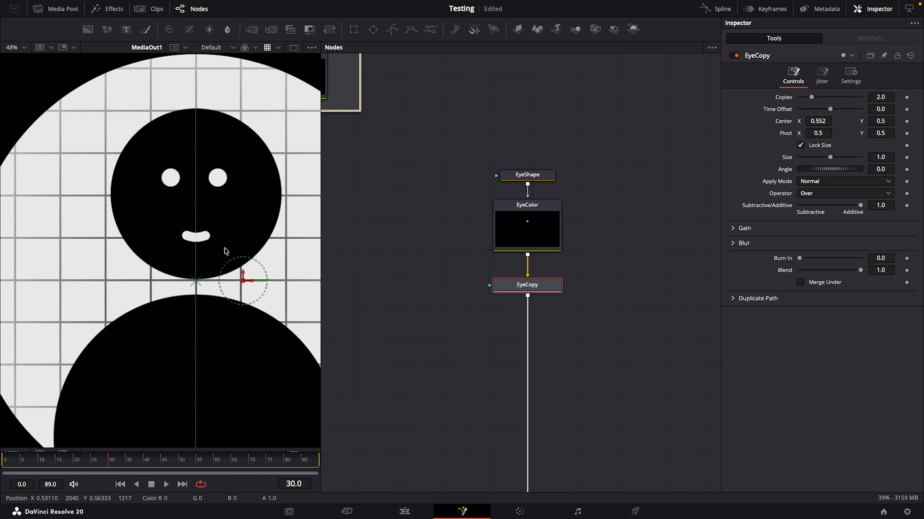
pyautogui.scroll(-3, 225, 251)
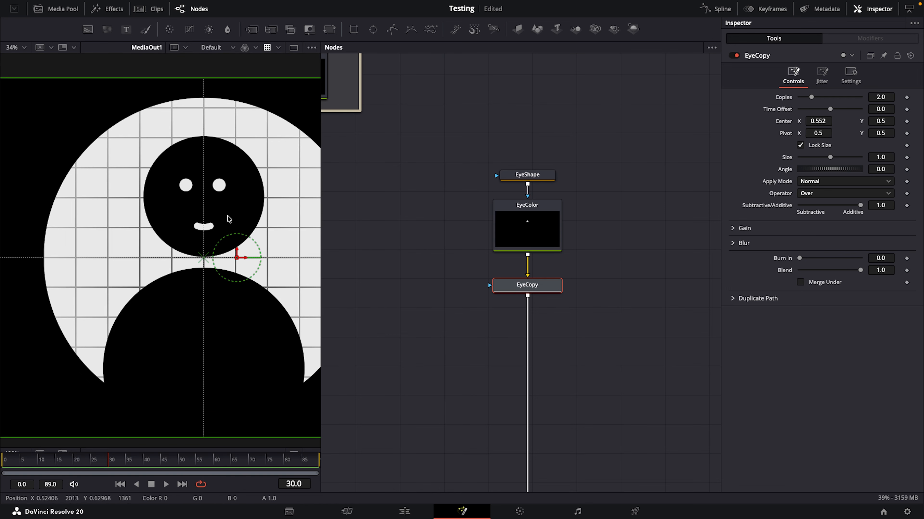
pyautogui.scroll(3, 228, 218)
# Reposition EyeShape at Center X 0.473, Y 0.69.
pyautogui.click(548, 176)
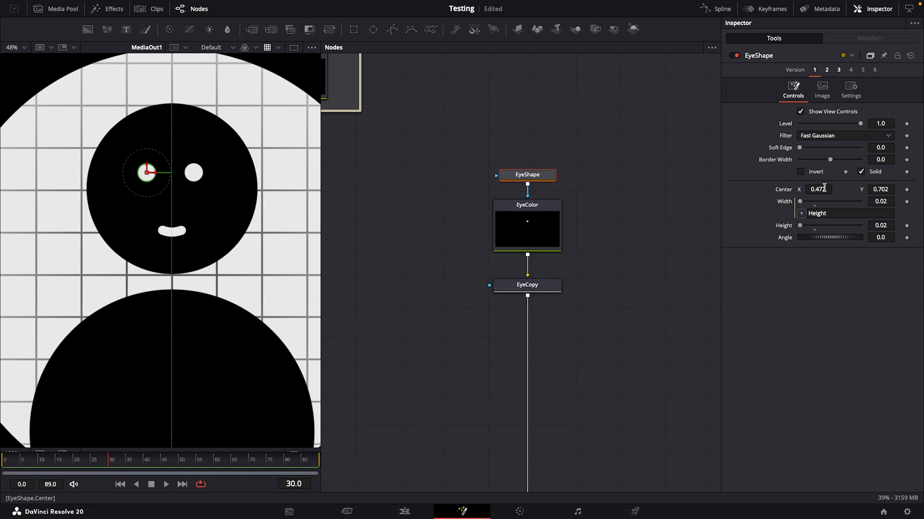
pyautogui.moveTo(884, 190); pyautogui.dragTo(879, 189)
pyautogui.moveTo(818, 189); pyautogui.dragTo(818, 189)
pyautogui.click(429, 232)
pyautogui.scroll(-2, 103, 251)
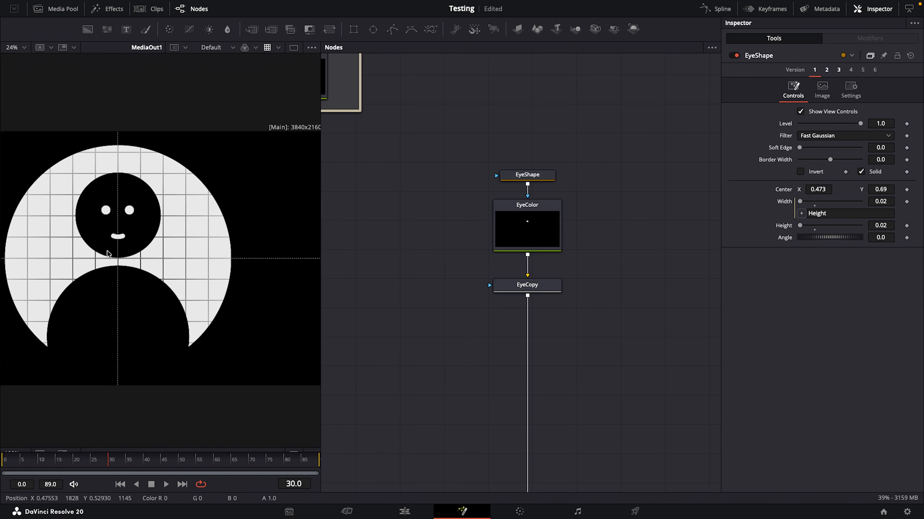
pyautogui.moveTo(104, 256); pyautogui.dragTo(167, 241)
pyautogui.scroll(1, 169, 234)
# Add an Underlay named Eyes around EyeShape, EyeColor and EyeCopy, and move the group slightly higher above MultiMerge1.
pyautogui.moveTo(453, 149); pyautogui.dragTo(636, 320)
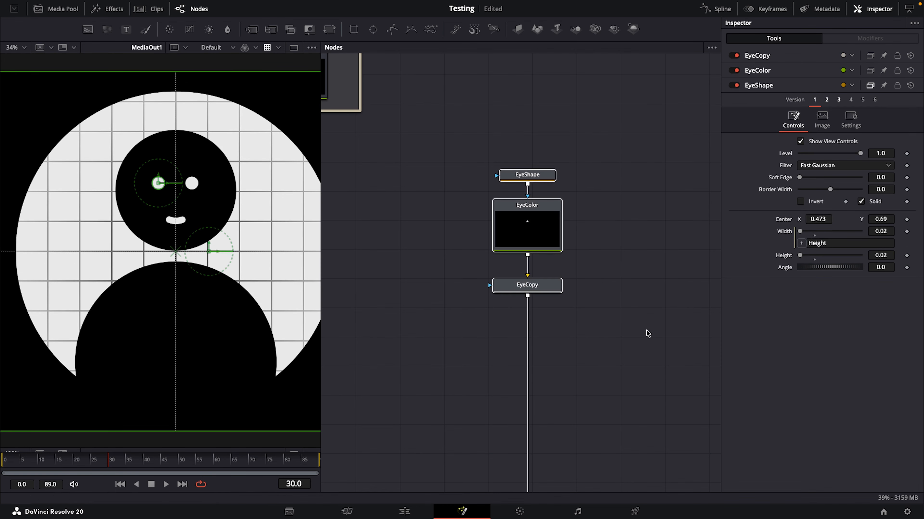
pyautogui.hotkey('shift', 'space')
pyautogui.write('underlay')
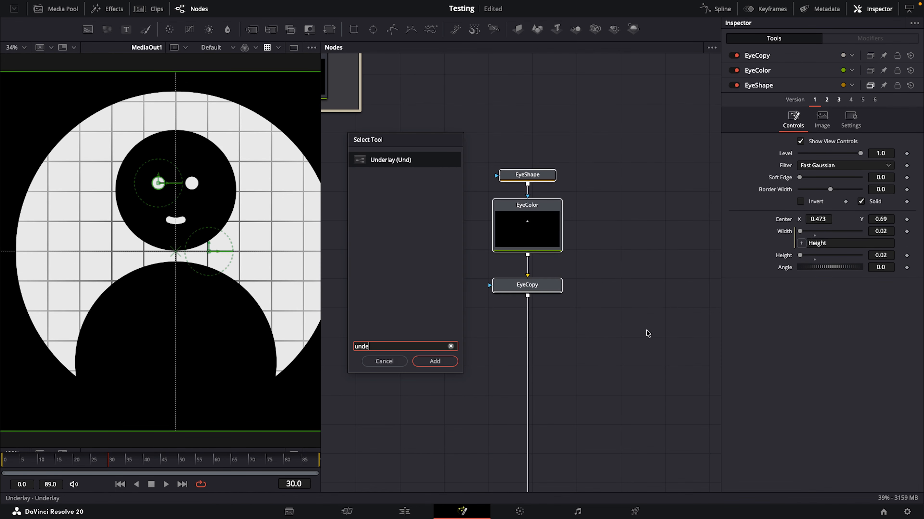
pyautogui.press('Return')
pyautogui.press('F2')
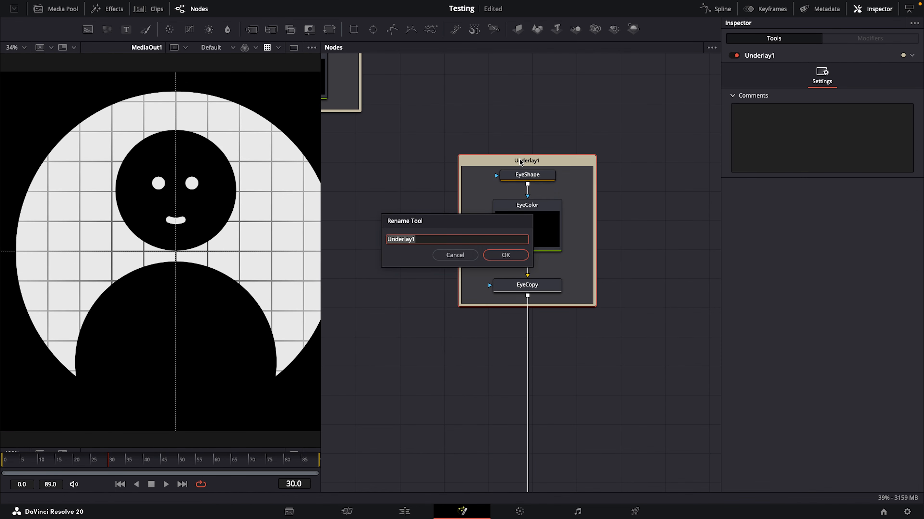
pyautogui.write('Eyes')
pyautogui.press('Return')
pyautogui.scroll(-5, 520, 159)
pyautogui.moveTo(505, 134); pyautogui.dragTo(548, 202)
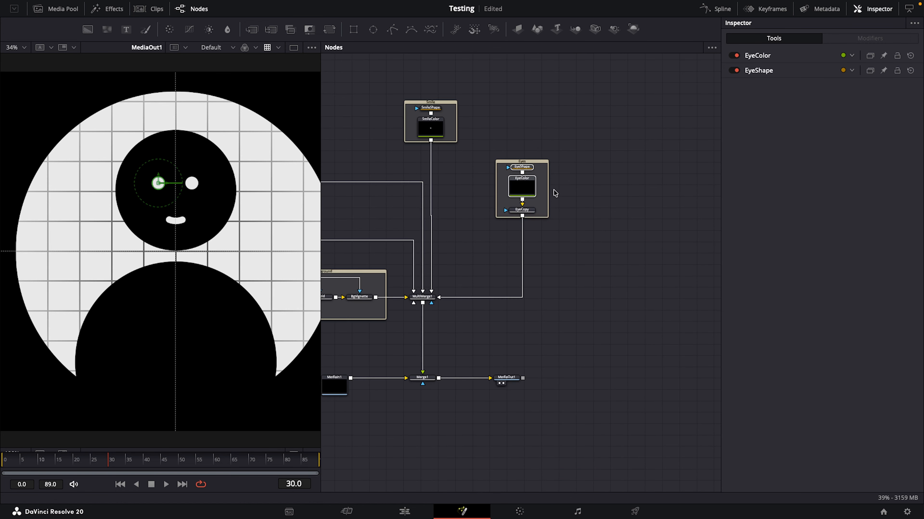
pyautogui.click(553, 190)
pyautogui.click(540, 164)
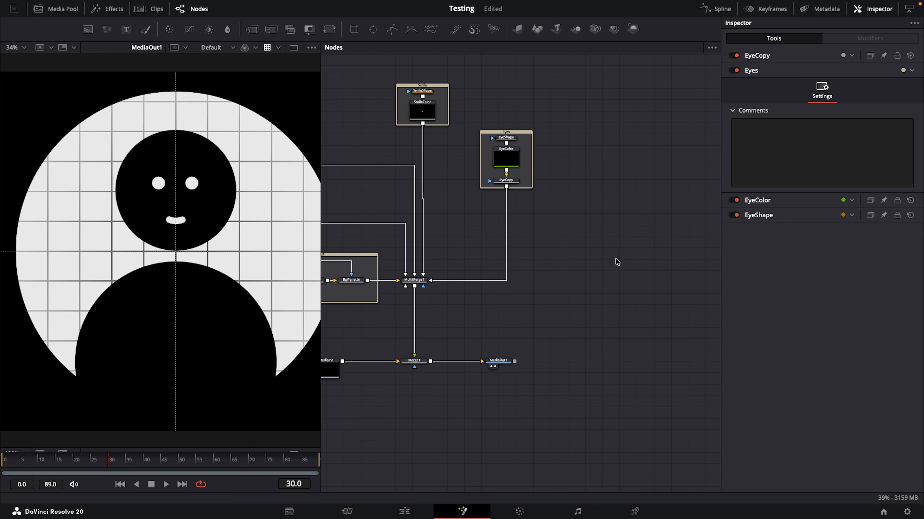
# Add another Background node beside the Eyes underlay and connect it to MultiMerge1.
pyautogui.hotkey('shift', 'space')
pyautogui.write('back')
pyautogui.press('Return')
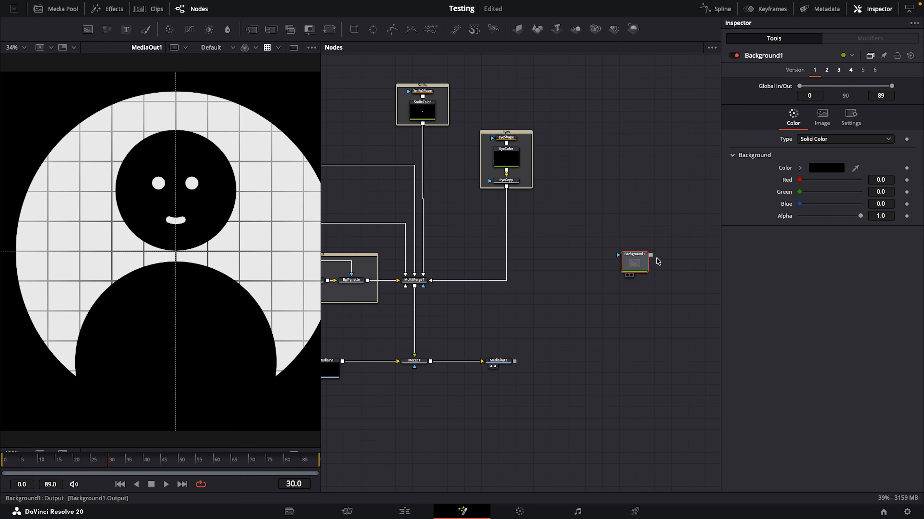
pyautogui.moveTo(649, 255); pyautogui.dragTo(428, 280)
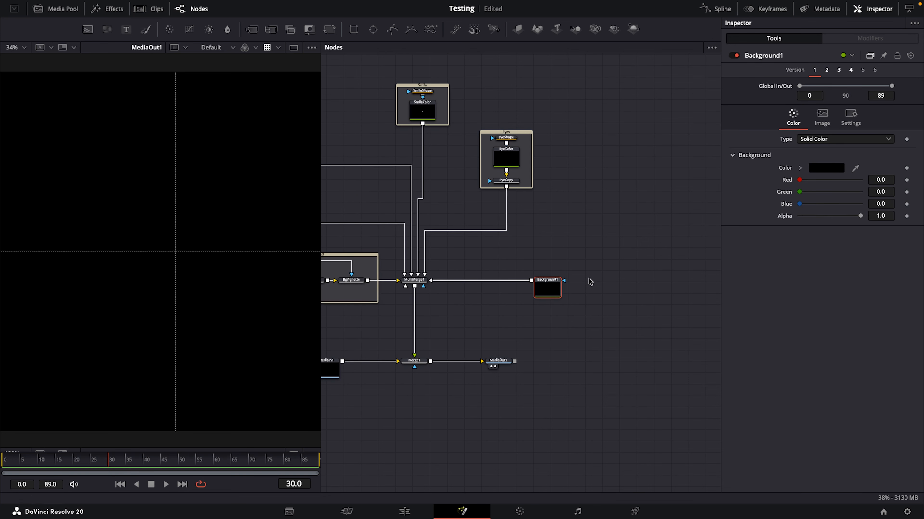
# Mask the new Background node with a non-solid Ellipse of Width 0.142, Height 0.047 and Border Width 0.013.
pyautogui.hotkey('shift', 'space')
pyautogui.write('ell')
pyautogui.press('Return')
pyautogui.scroll(2, 563, 273)
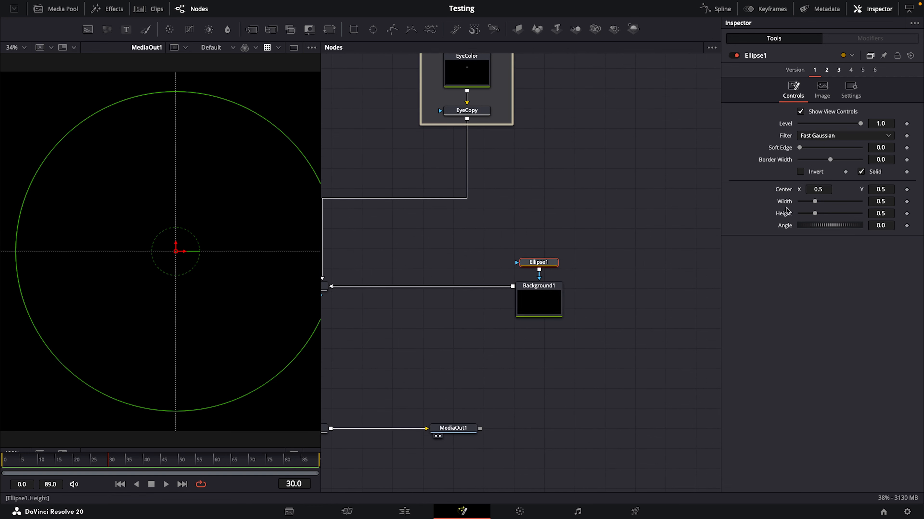
pyautogui.moveTo(814, 214)
pyautogui.mouseDown()
pyautogui.moveTo(803, 213)
pyautogui.moveTo(811, 201)
pyautogui.moveTo(801, 214)
pyautogui.mouseUp()
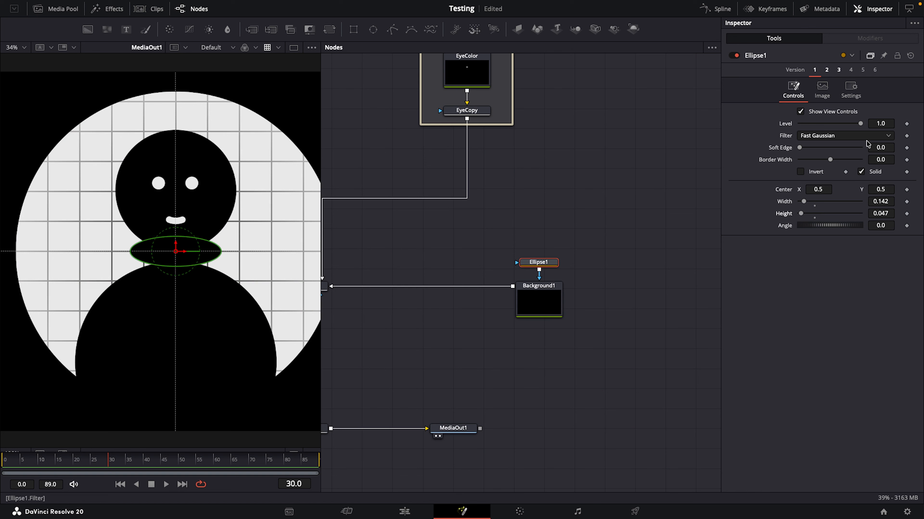
pyautogui.click(861, 171)
pyautogui.moveTo(830, 160); pyautogui.dragTo(832, 160)
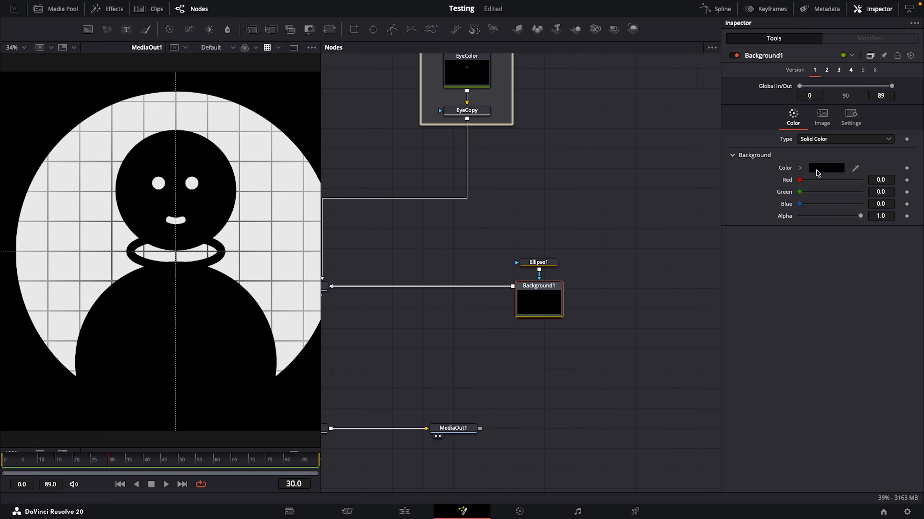
# Set the ring's Background colour to red, with Red 0.580392, Green 0.066666 and Blue 0.0.
pyautogui.click(816, 170)
pyautogui.click(159, 418)
pyautogui.click(243, 508)
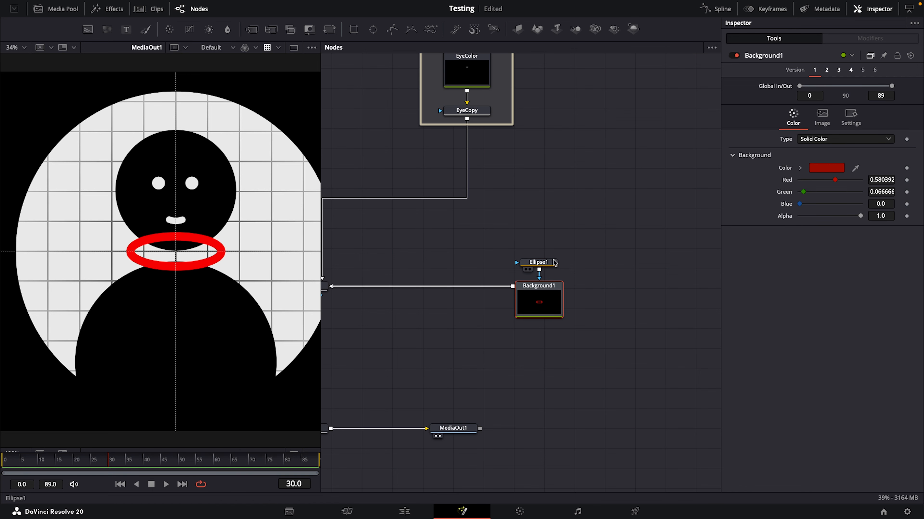
# Move the red ring up over the top of the head, to about Center Y 0.834.
pyautogui.click(551, 262)
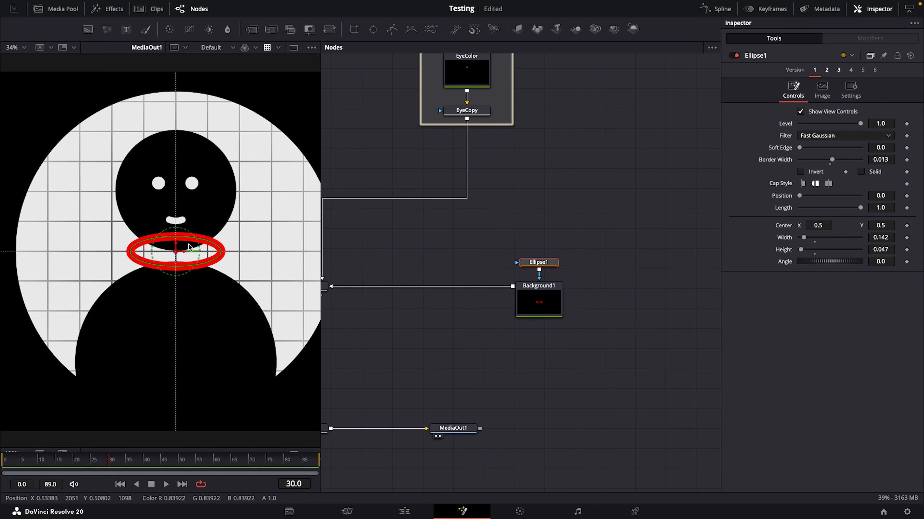
pyautogui.moveTo(179, 243); pyautogui.dragTo(180, 124)
pyautogui.moveTo(180, 125); pyautogui.dragTo(179, 123)
pyautogui.click(619, 226)
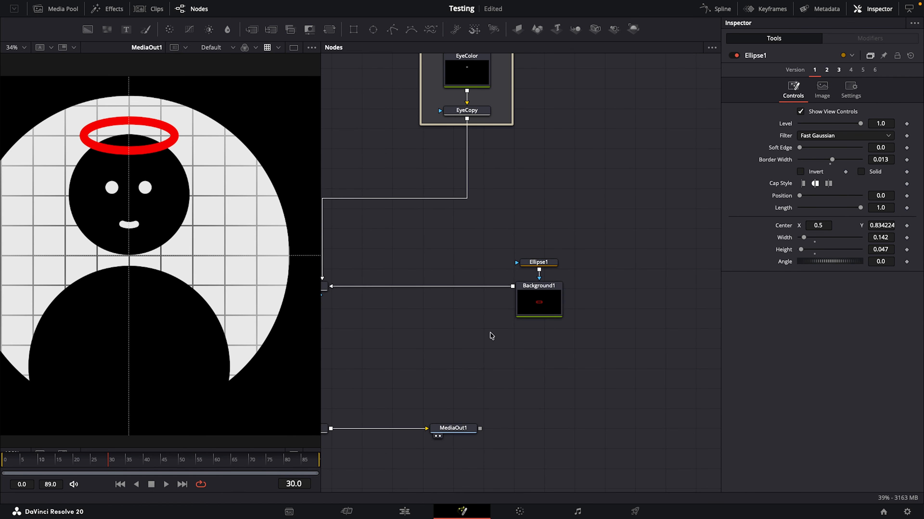
# Rename the ring's Ellipse node as HaloShape and its Background node as HaloColor.
pyautogui.press('super')
pyautogui.press('super')
pyautogui.click(538, 264)
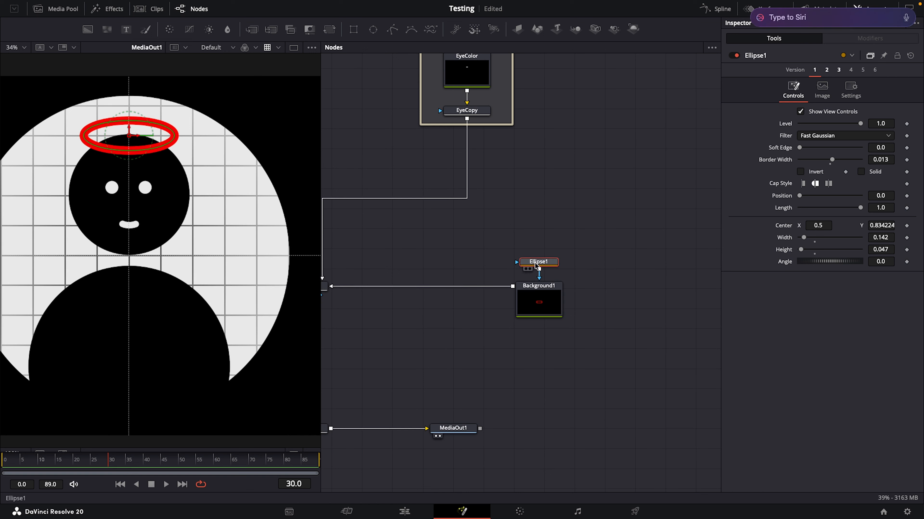
pyautogui.press('F2')
pyautogui.write('Halo')
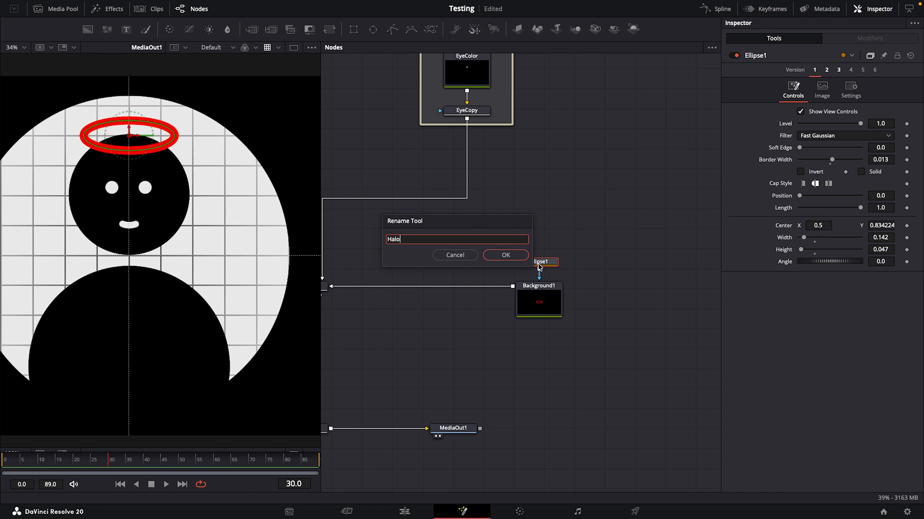
pyautogui.write('Shape')
pyautogui.press('Return')
pyautogui.click(540, 297)
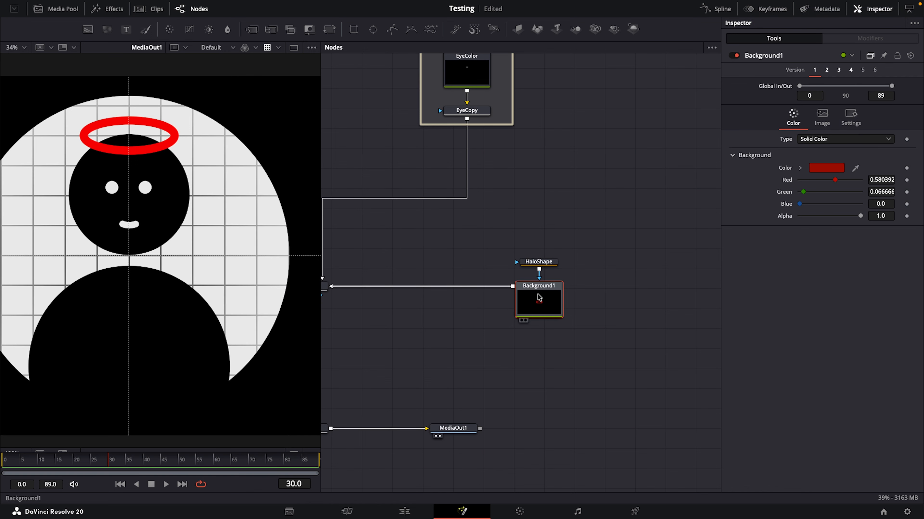
pyautogui.press('F2')
pyautogui.write('HaloColor')
pyautogui.press('Return')
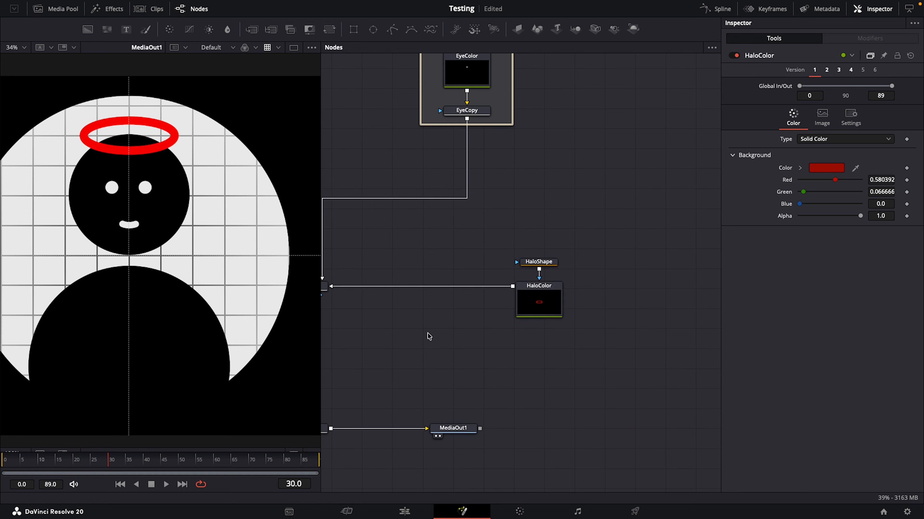
# Insert a DropShadow node between HaloColor and MultiMerge1 and rename it HaloShadow.
pyautogui.hotkey('shift', 'space')
pyautogui.write('drop')
pyautogui.press('Return')
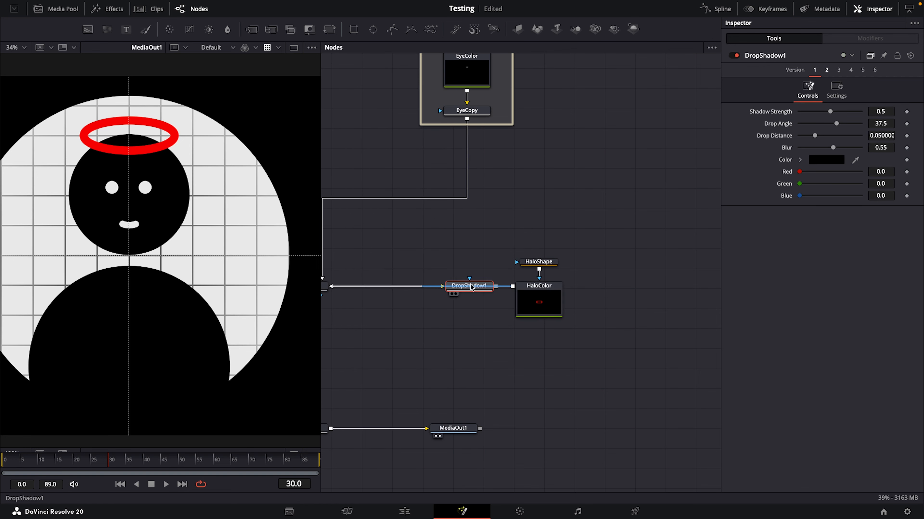
pyautogui.moveTo(472, 285); pyautogui.dragTo(470, 283)
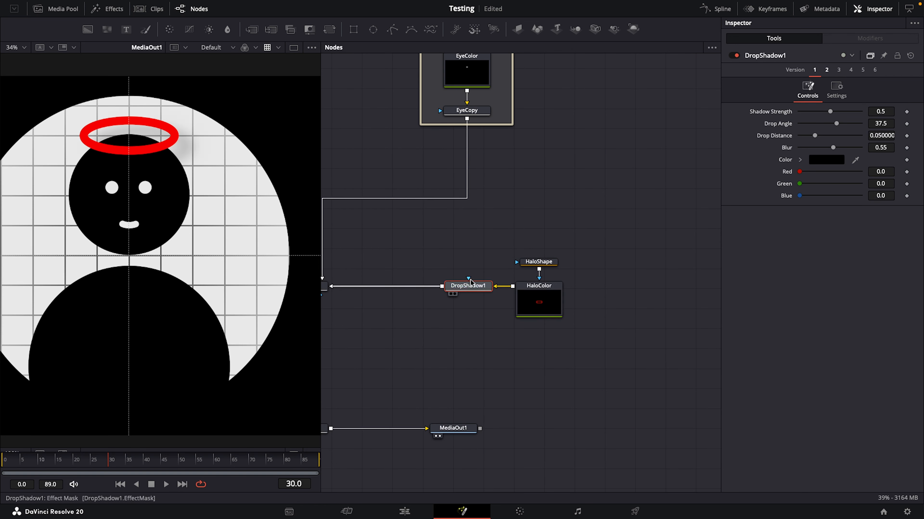
pyautogui.press('F2')
pyautogui.write('HaloS')
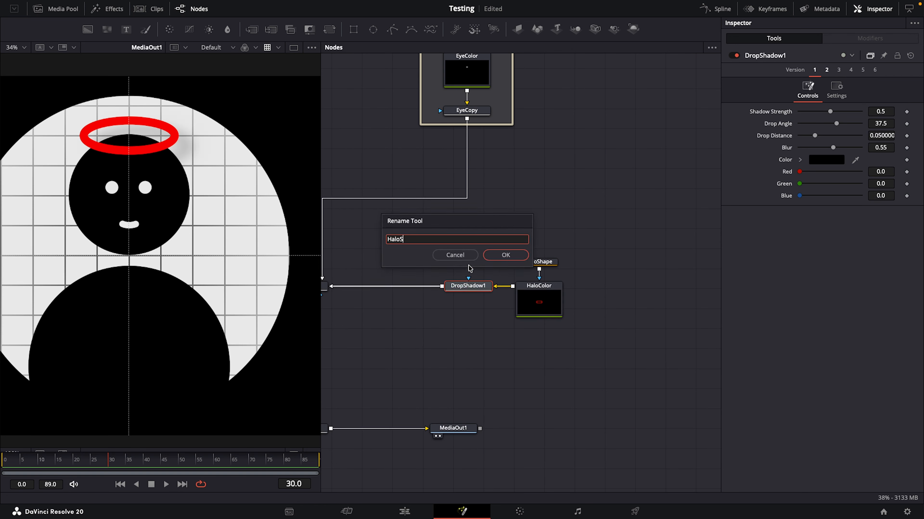
pyautogui.write('hadow')
pyautogui.press('Return')
# Set the halo shadow to Shadow Strength 0.787, Drop Angle 91.0, Drop Distance 0.05 and Blur 0.528.
pyautogui.scroll(5, 136, 156)
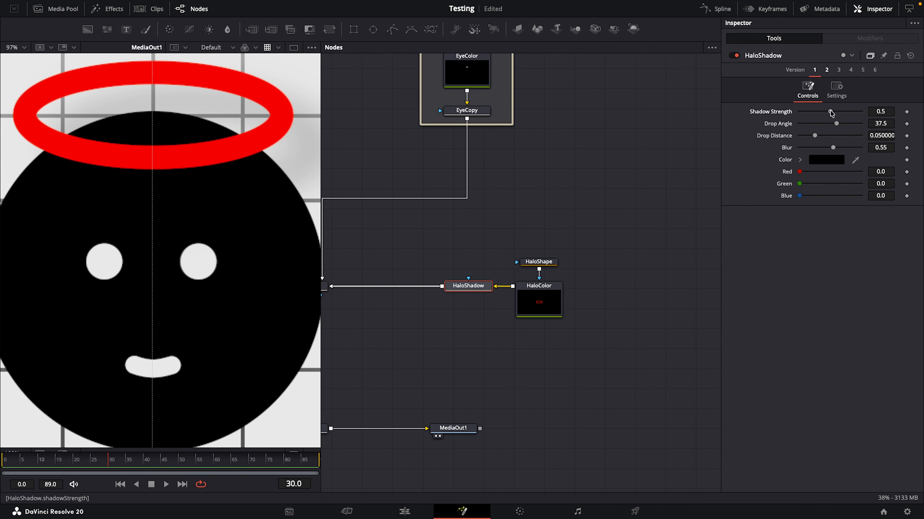
pyautogui.moveTo(832, 111); pyautogui.dragTo(869, 112)
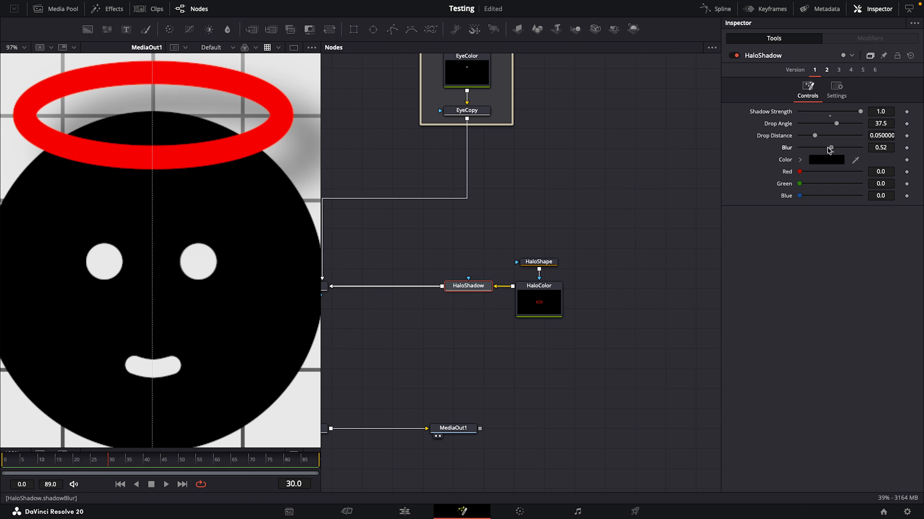
pyautogui.moveTo(833, 148); pyautogui.dragTo(797, 150)
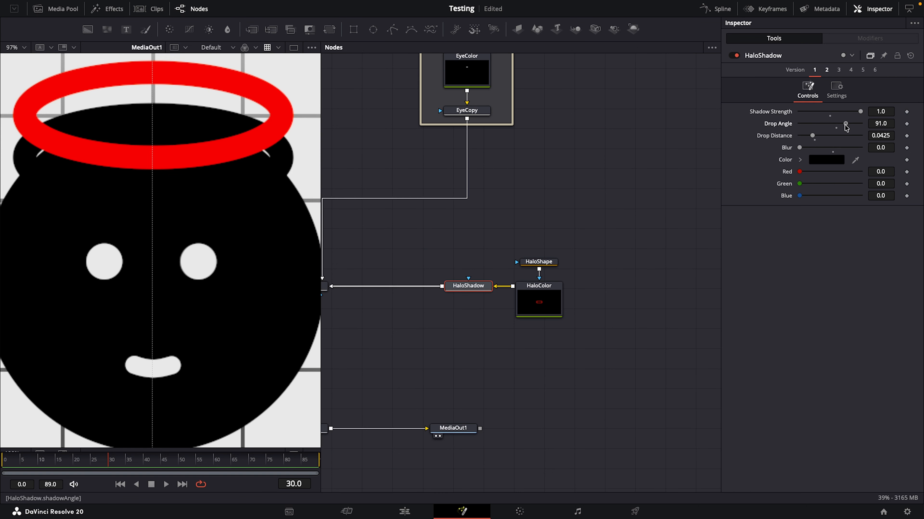
pyautogui.moveTo(812, 136); pyautogui.dragTo(831, 147)
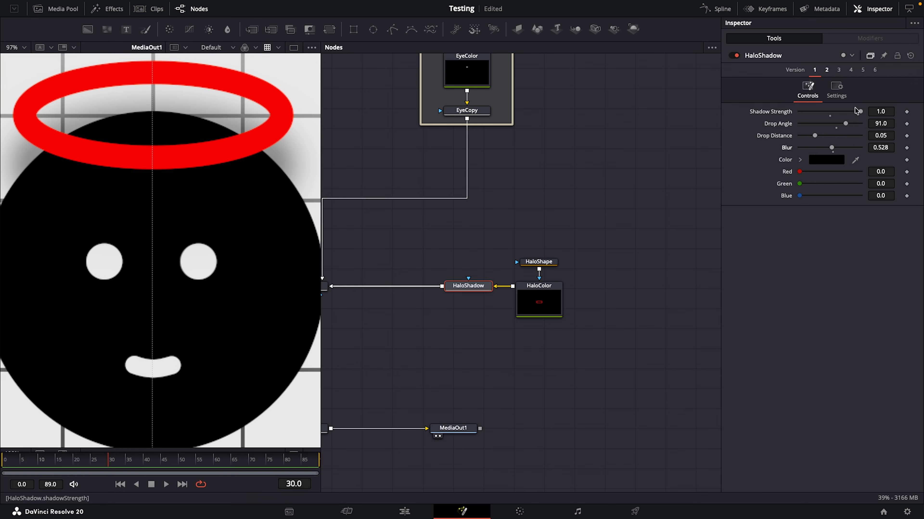
pyautogui.moveTo(857, 111); pyautogui.dragTo(847, 112)
pyautogui.scroll(-2, 117, 274)
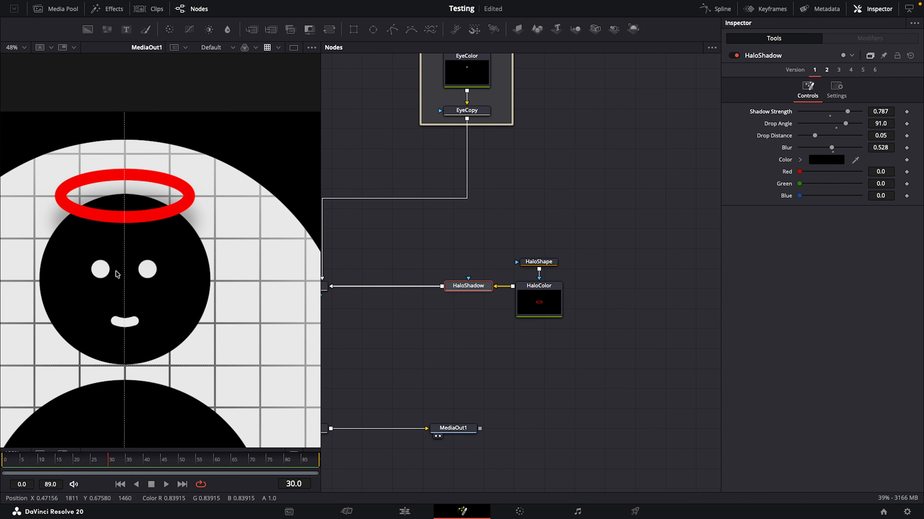
pyautogui.scroll(-1, 118, 274)
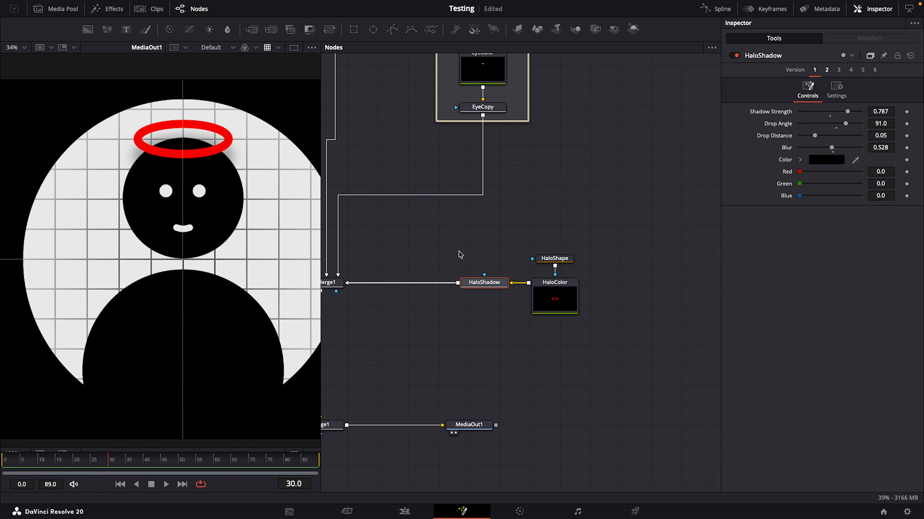
# Group HaloShape, HaloColor and HaloShadow in an Underlay named Halo.
pyautogui.moveTo(429, 232); pyautogui.dragTo(681, 354)
pyautogui.hotkey('ctrl', 'space')
pyautogui.write('underlay')
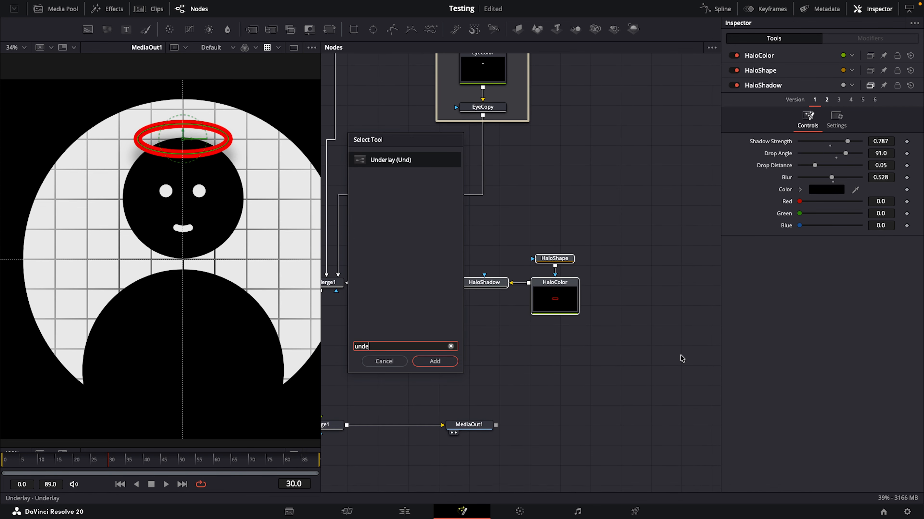
pyautogui.press('Return')
pyautogui.press('F2')
pyautogui.write('Halo')
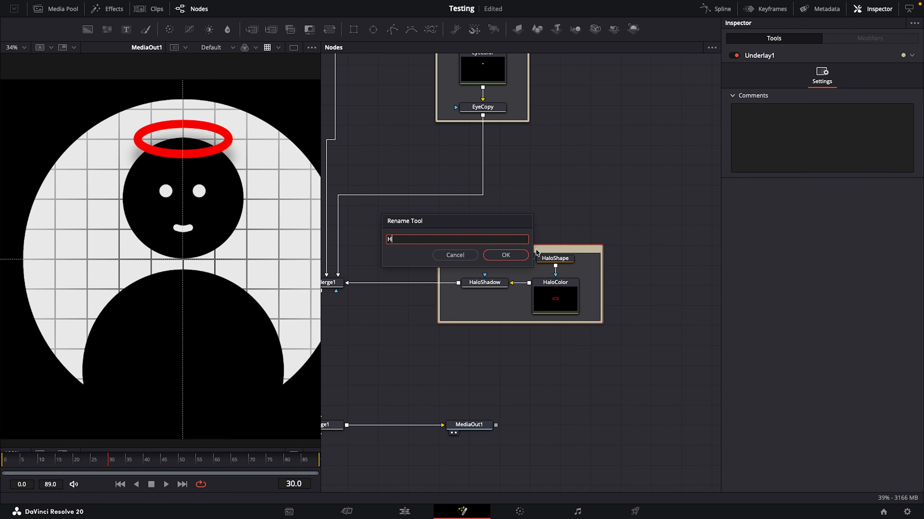
pyautogui.press('Return')
# Insert a Merge node on the connection between MultiMerge1 and Merge1.
pyautogui.scroll(-1, 204, 292)
pyautogui.moveTo(206, 287); pyautogui.dragTo(183, 264)
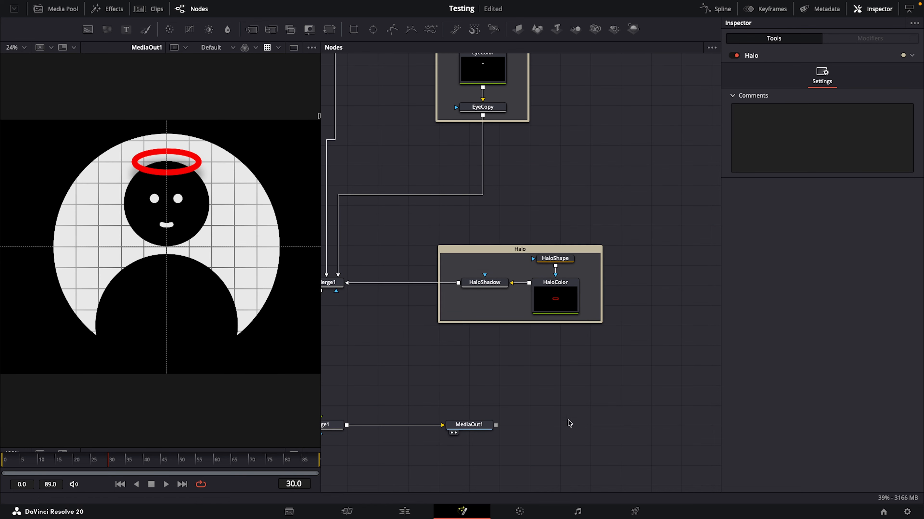
pyautogui.moveTo(572, 423); pyautogui.dragTo(619, 404)
pyautogui.moveTo(396, 331); pyautogui.dragTo(468, 337)
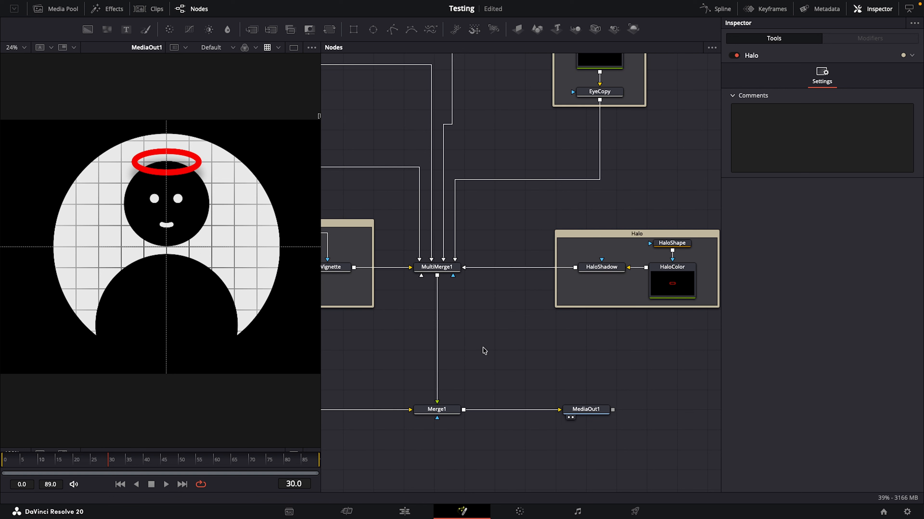
pyautogui.hotkey('shift', 'space')
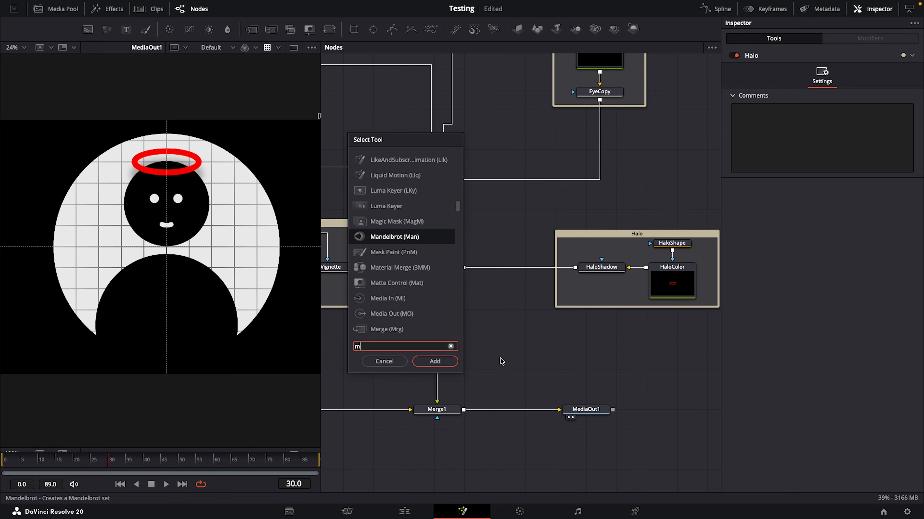
pyautogui.write('merge')
pyautogui.press('Return')
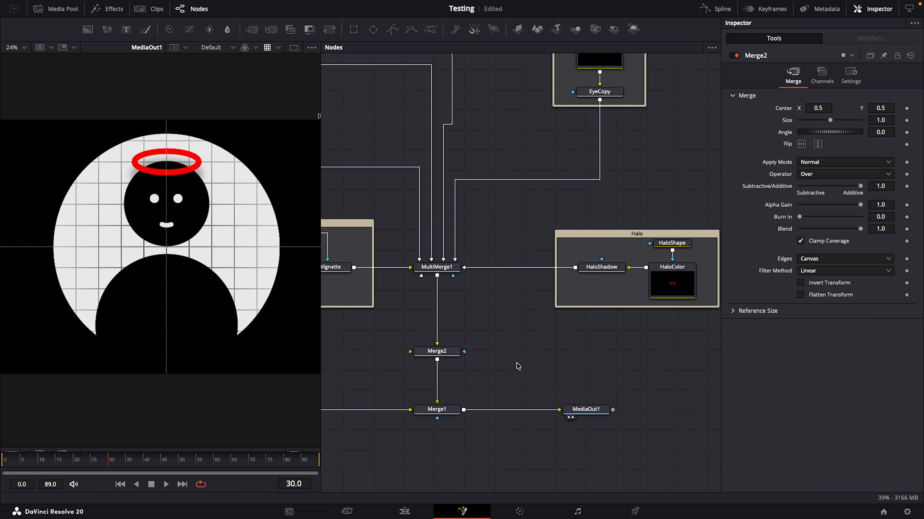
# Add a Background node beside Merge2 and connect it as the merge's foreground.
pyautogui.hotkey('shift', 'space')
pyautogui.write('bac')
pyautogui.press('Return')
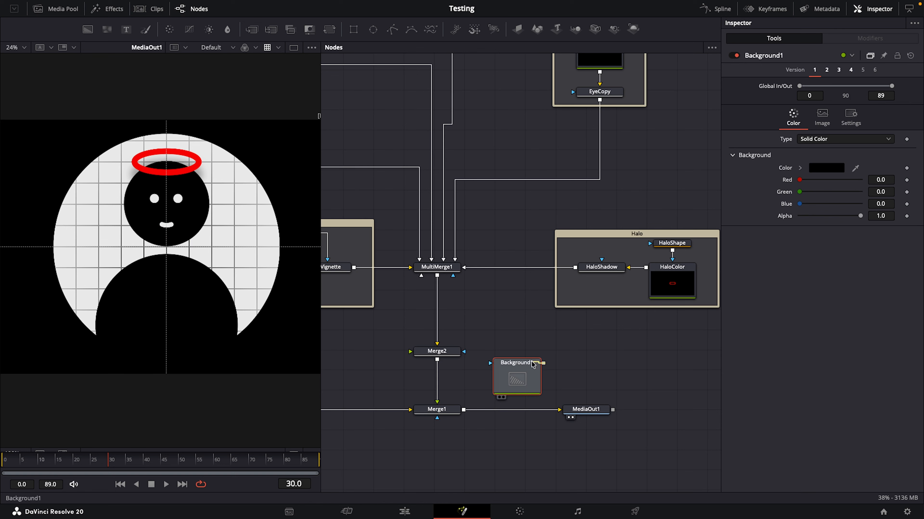
pyautogui.moveTo(543, 363); pyautogui.dragTo(438, 352)
pyautogui.moveTo(520, 363); pyautogui.dragTo(518, 351)
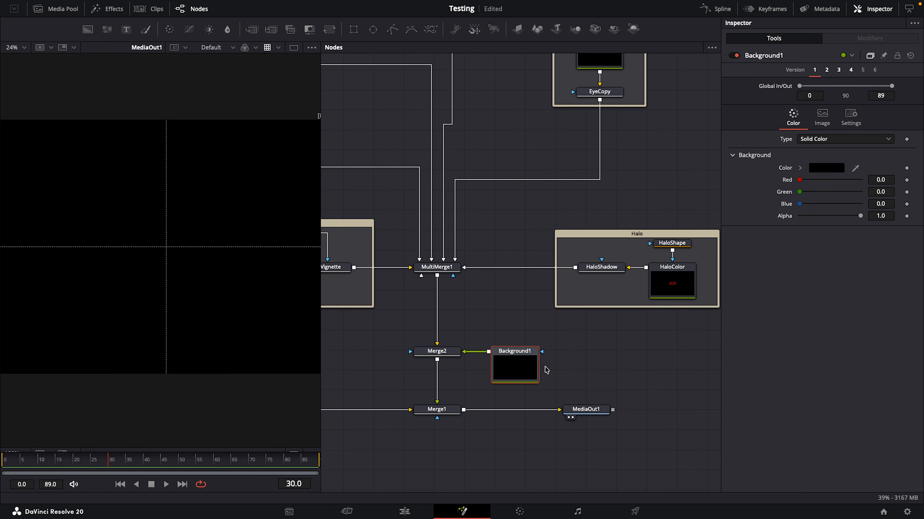
# Mask the new Background node with a non-solid Ellipse with Border Width 0.01.
pyautogui.hotkey('shift', 'space')
pyautogui.write('back')
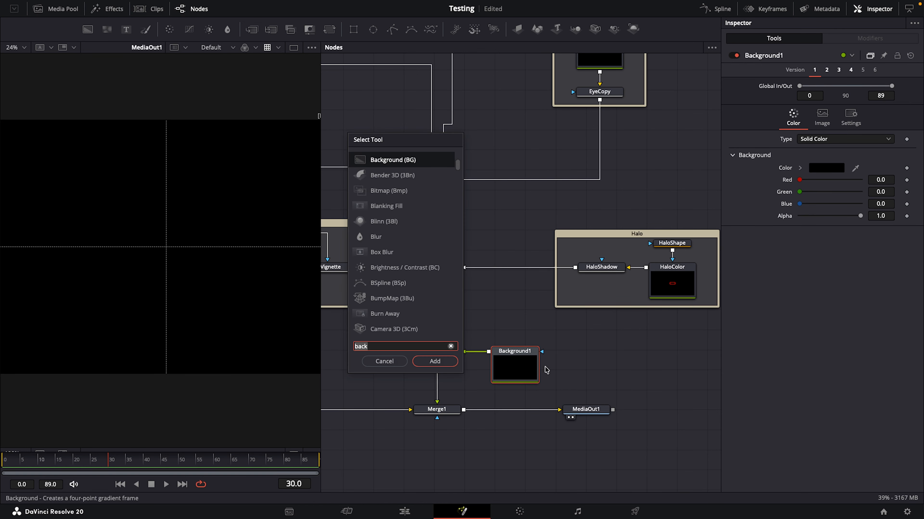
pyautogui.write('ell')
pyautogui.press('Return')
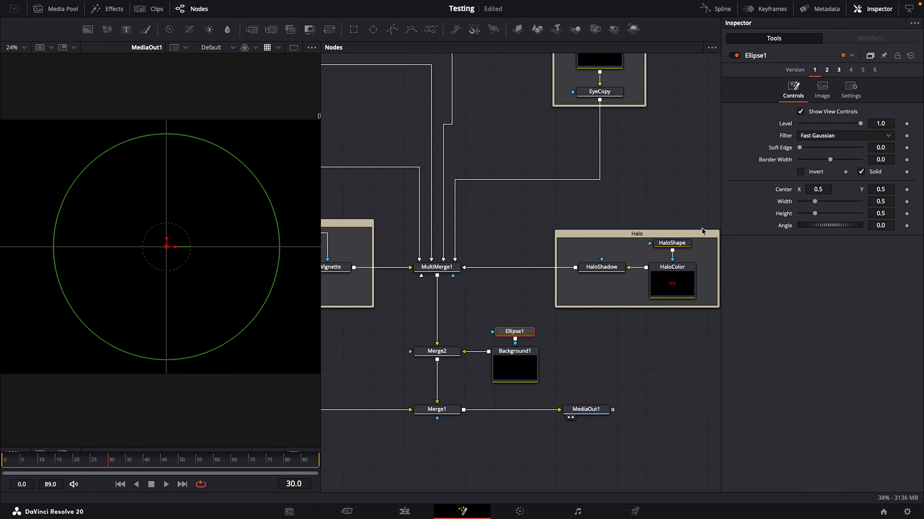
pyautogui.click(861, 171)
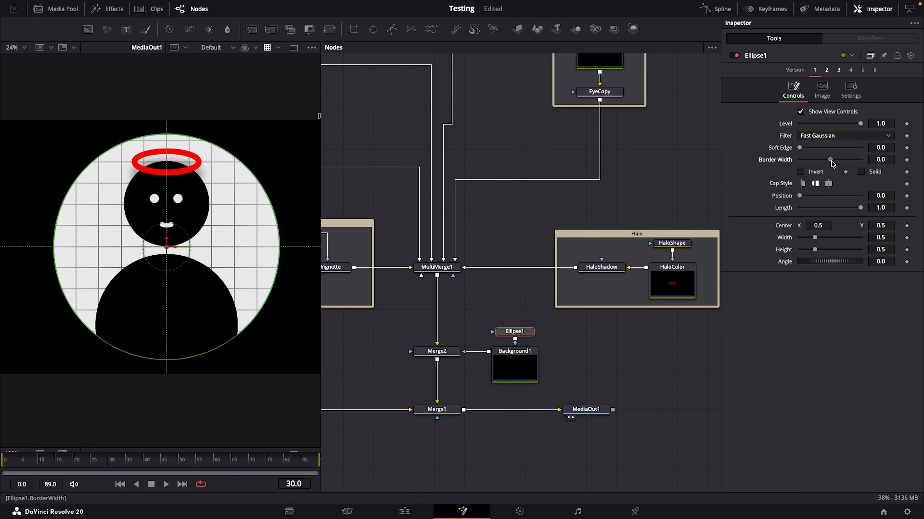
pyautogui.moveTo(830, 161); pyautogui.dragTo(833, 164)
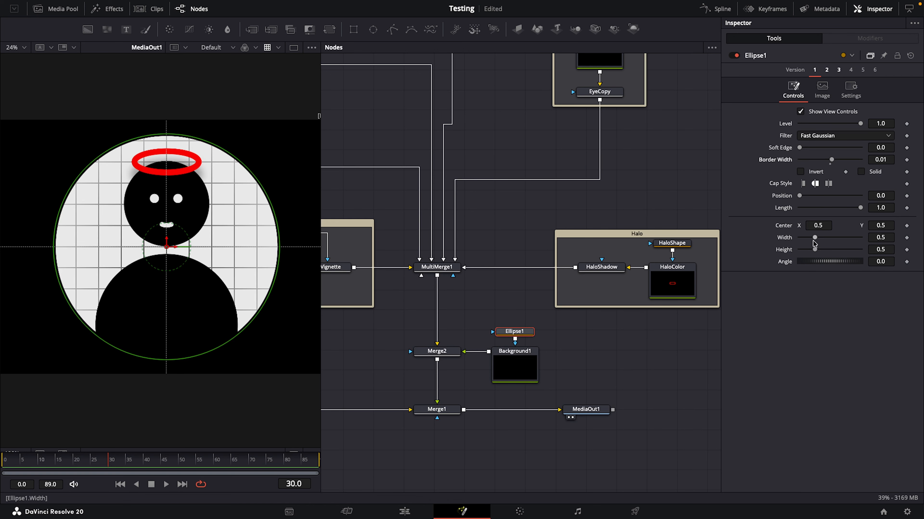
# Link the Ellipse's Width to its Height with an expression and enlarge the circle to about 0.52.
pyautogui.rightClick(784, 239)
pyautogui.click(810, 360)
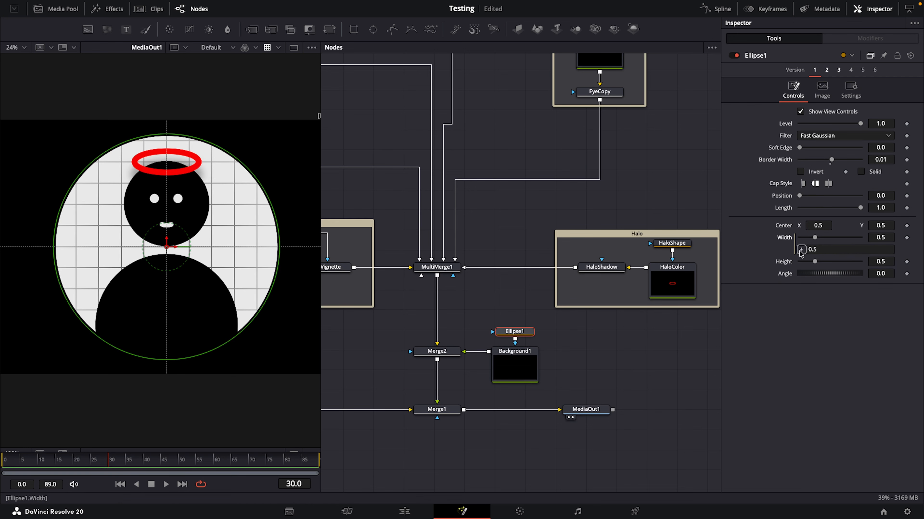
pyautogui.moveTo(801, 249)
pyautogui.mouseDown()
pyautogui.moveTo(782, 262)
pyautogui.moveTo(812, 262)
pyautogui.mouseUp()
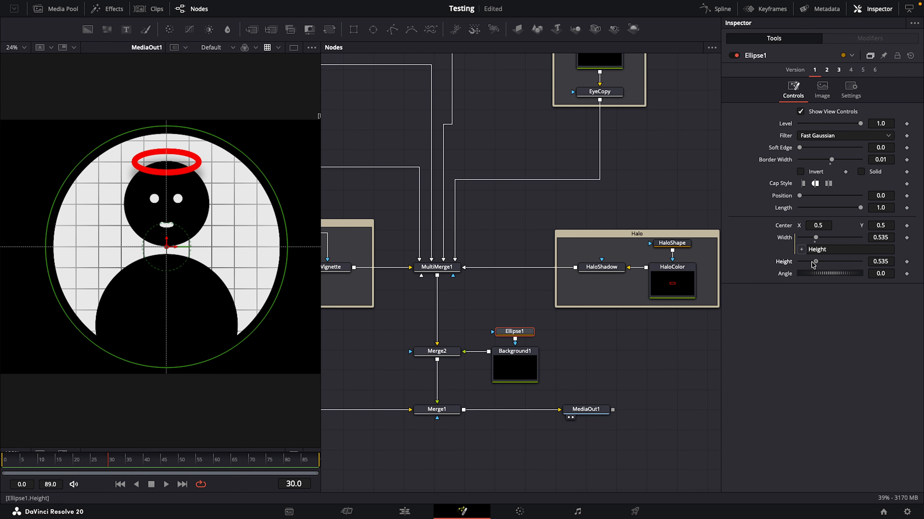
# Set the border's Background colour to light grey, with Red, Green and Blue at 0.839215.
pyautogui.click(516, 354)
pyautogui.click(826, 167)
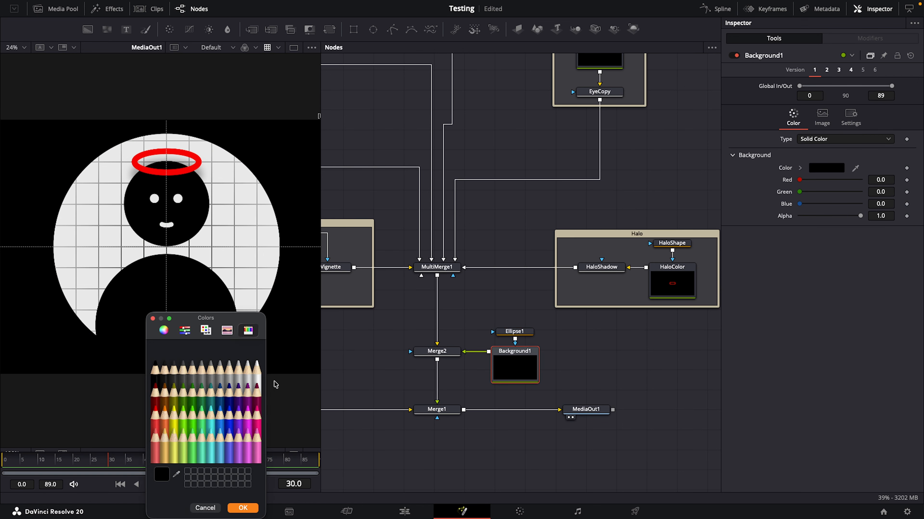
pyautogui.click(243, 369)
pyautogui.click(243, 511)
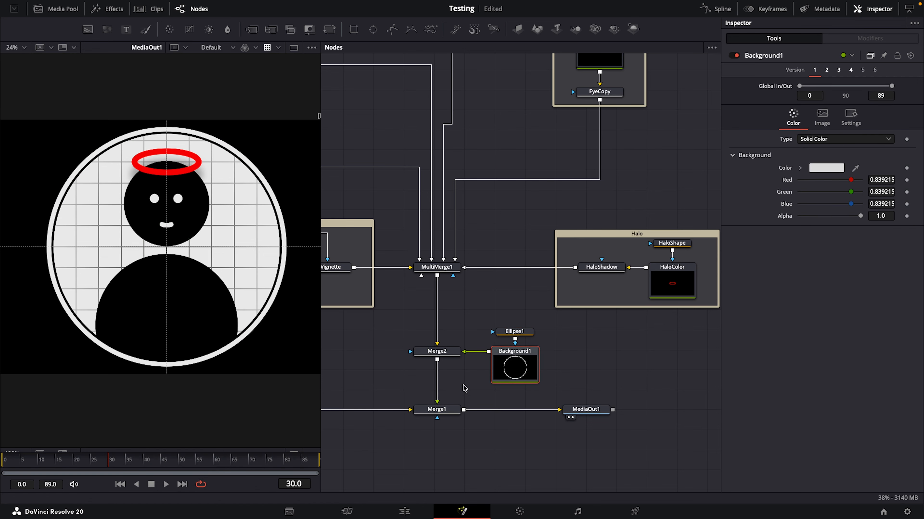
# Thin the border ring to Border Width 0.003 and set its Height to 0.51.
pyautogui.click(525, 331)
pyautogui.scroll(2, 156, 205)
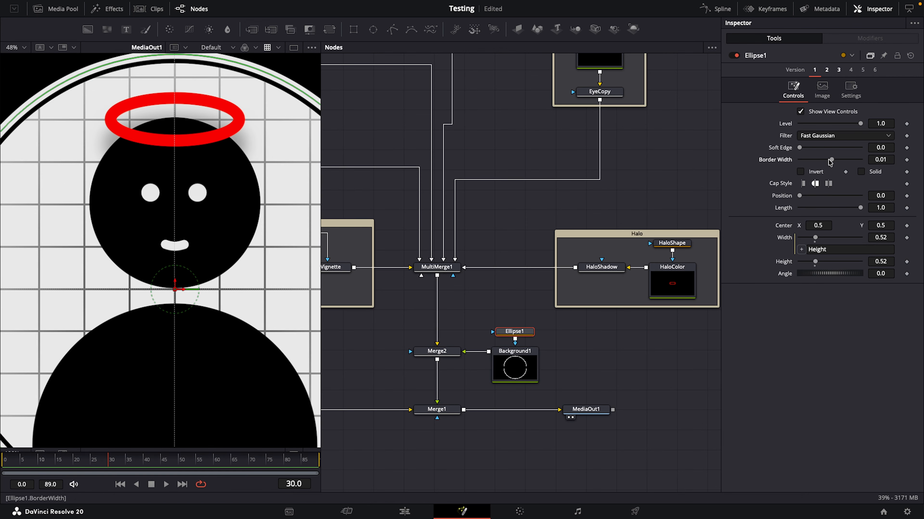
pyautogui.moveTo(830, 162); pyautogui.dragTo(830, 161)
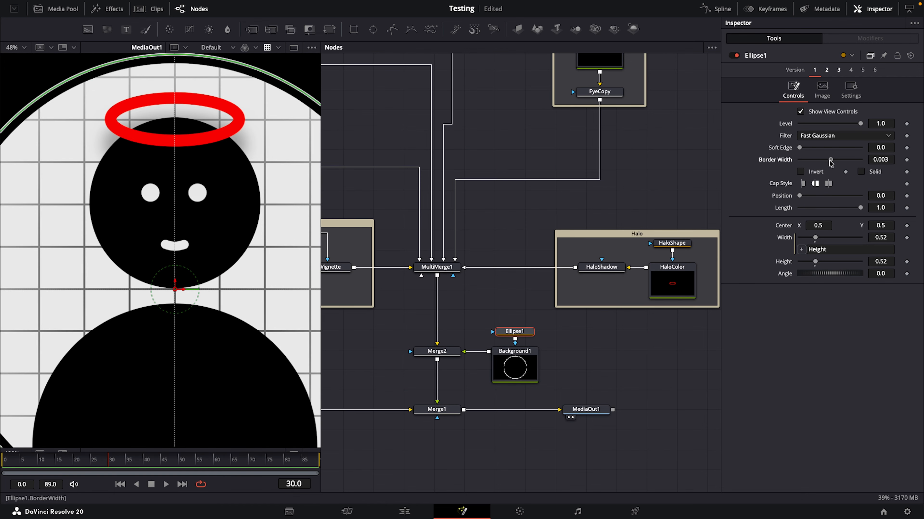
pyautogui.moveTo(814, 261); pyautogui.dragTo(814, 262)
pyautogui.click(814, 266)
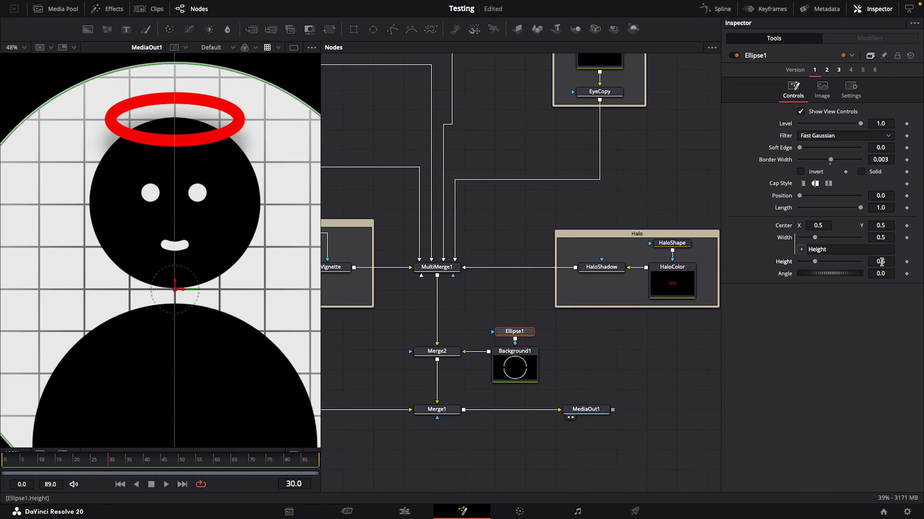
pyautogui.press('BackSpace')
pyautogui.write('6')
pyautogui.press('Tab')
pyautogui.click(890, 260)
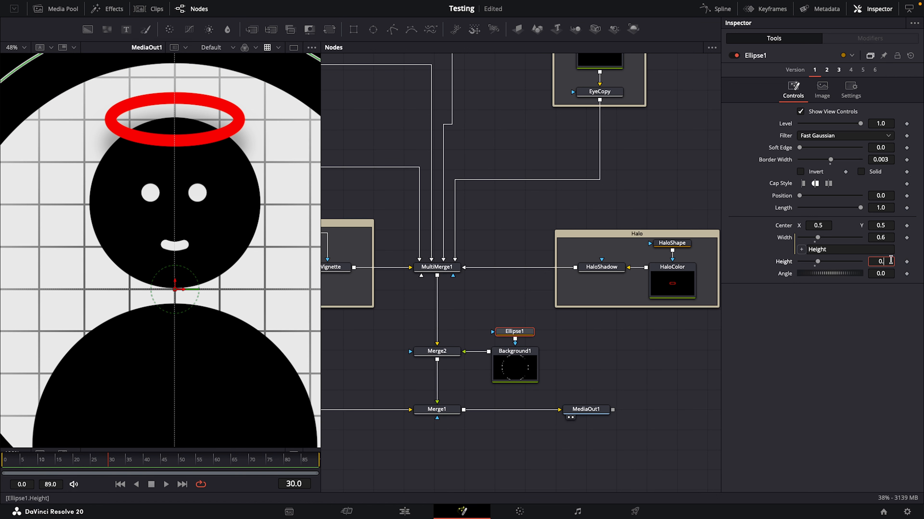
pyautogui.press('Tab')
pyautogui.click(668, 203)
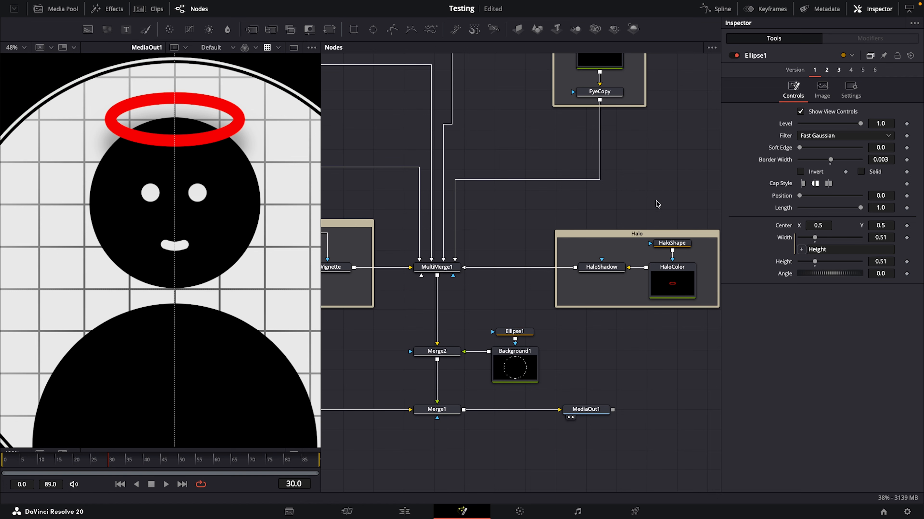
# Rename the border's Ellipse node as BorderShape and its Background node as BorderColor.
pyautogui.scroll(-5, 214, 213)
pyautogui.scroll(3, 218, 252)
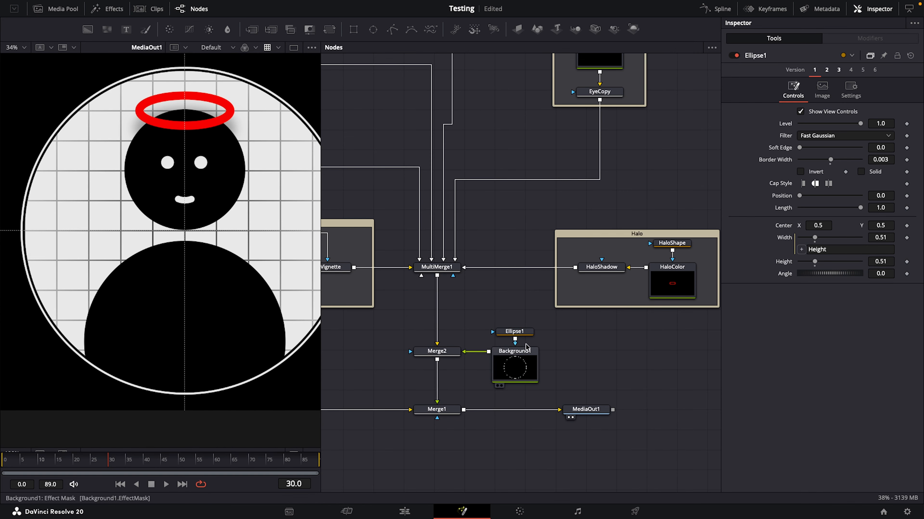
pyautogui.click(517, 332)
pyautogui.press('F2')
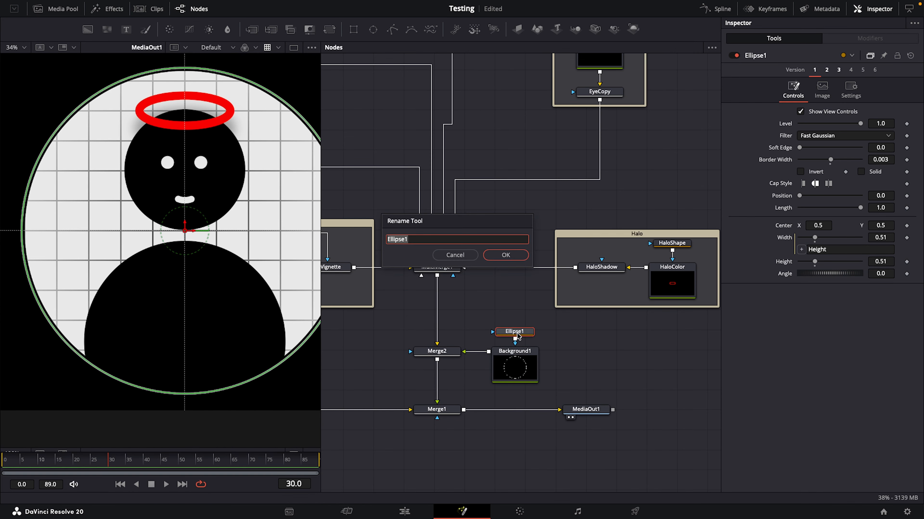
pyautogui.write('Bor')
pyautogui.press('Return')
pyautogui.click(519, 353)
pyautogui.press('F2')
pyautogui.write('Border')
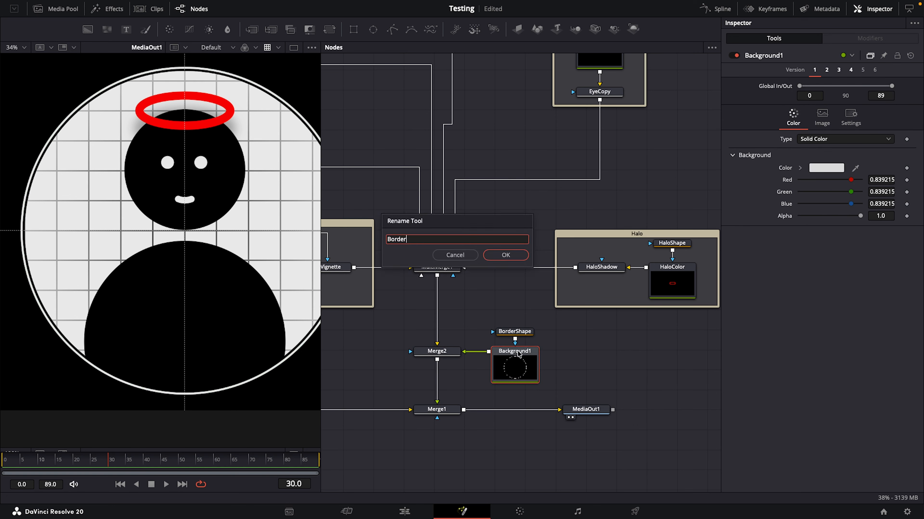
pyautogui.press('Return')
# Group the BorderShape and BorderColor nodes in an Underlay and rename it Border.
pyautogui.moveTo(583, 376); pyautogui.dragTo(510, 333)
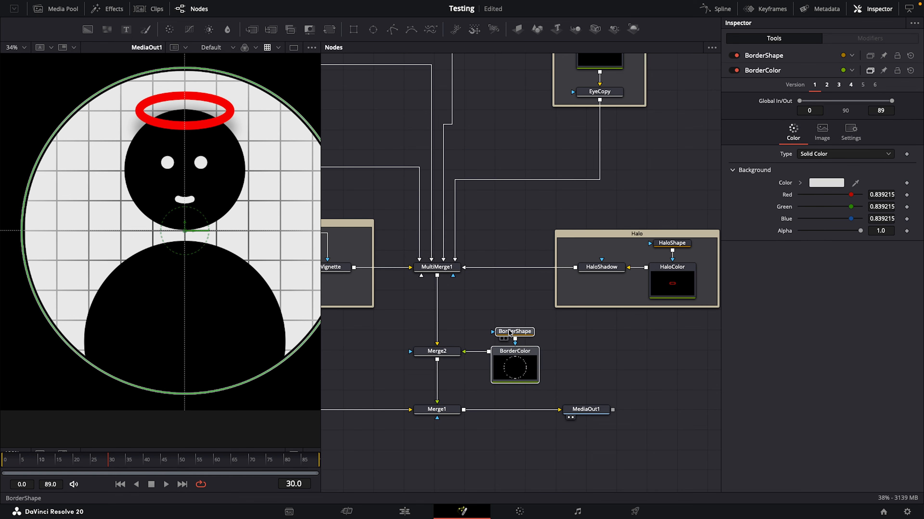
pyautogui.hotkey('shift', 'space')
pyautogui.write('unde')
pyautogui.press('Return')
pyautogui.keyDown('alt'); pyautogui.click(532, 322); pyautogui.keyUp('alt')
pyautogui.press('F2')
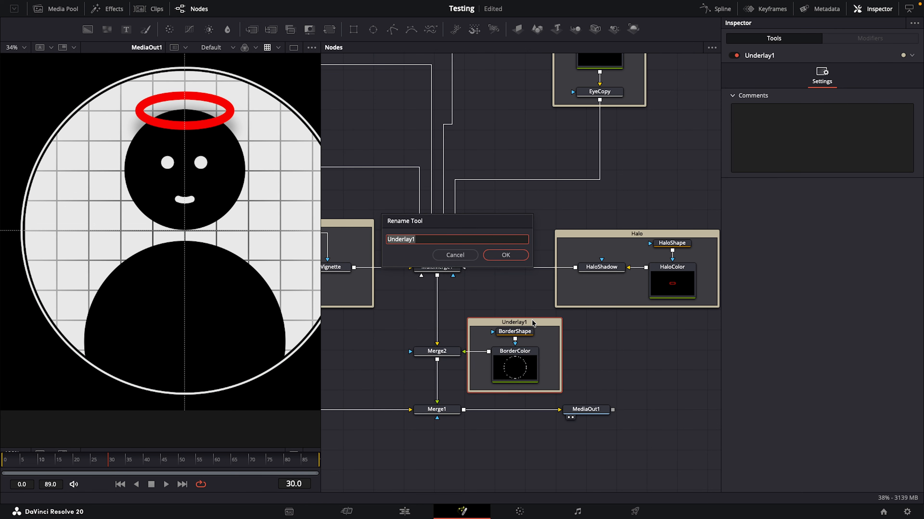
pyautogui.write('Bo')
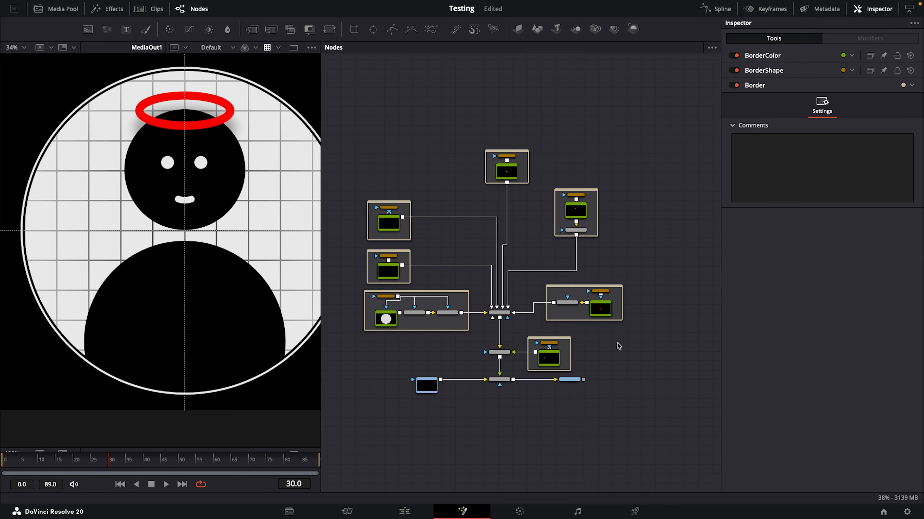
# Move the Face, Body, Smile, Eyes and Halo underlays closer together around MultiMerge1 to tidy the node layout.
pyautogui.scroll(2, 618, 345)
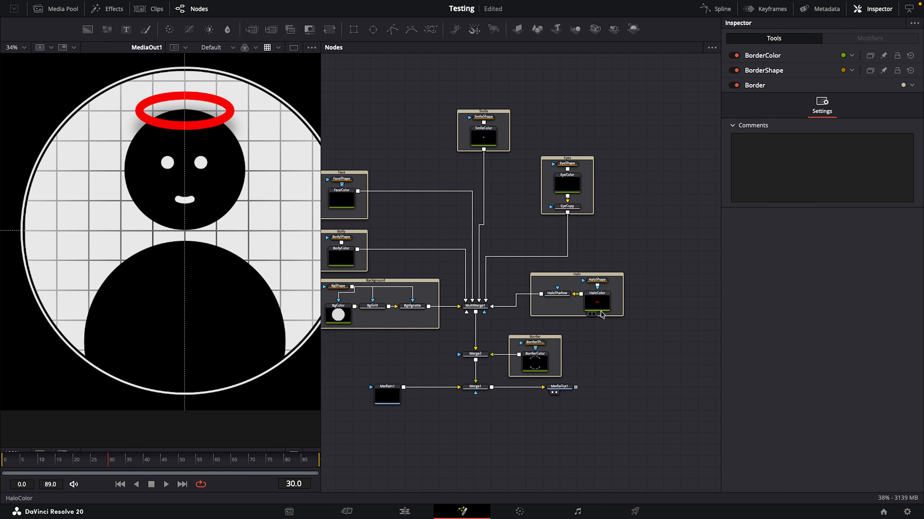
pyautogui.moveTo(356, 175); pyautogui.dragTo(452, 175)
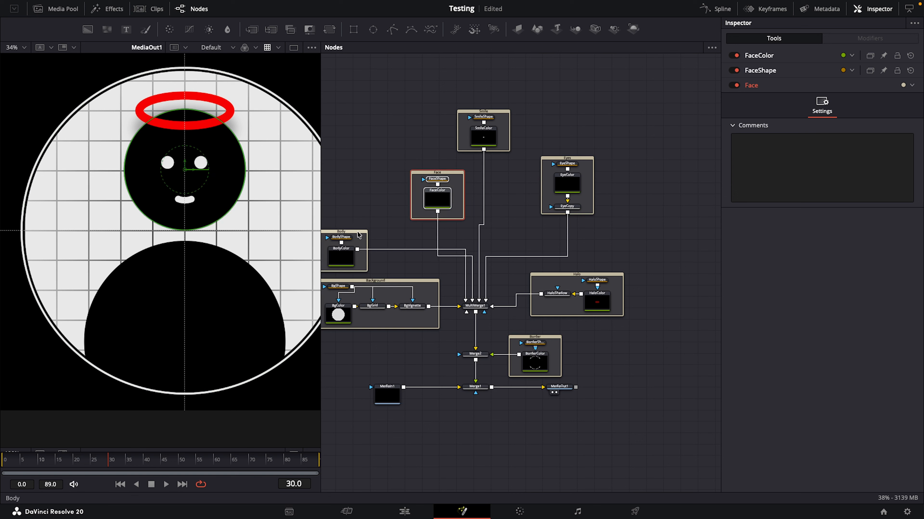
pyautogui.moveTo(357, 228); pyautogui.dragTo(393, 228)
pyautogui.moveTo(496, 113); pyautogui.dragTo(502, 126)
pyautogui.click(575, 158)
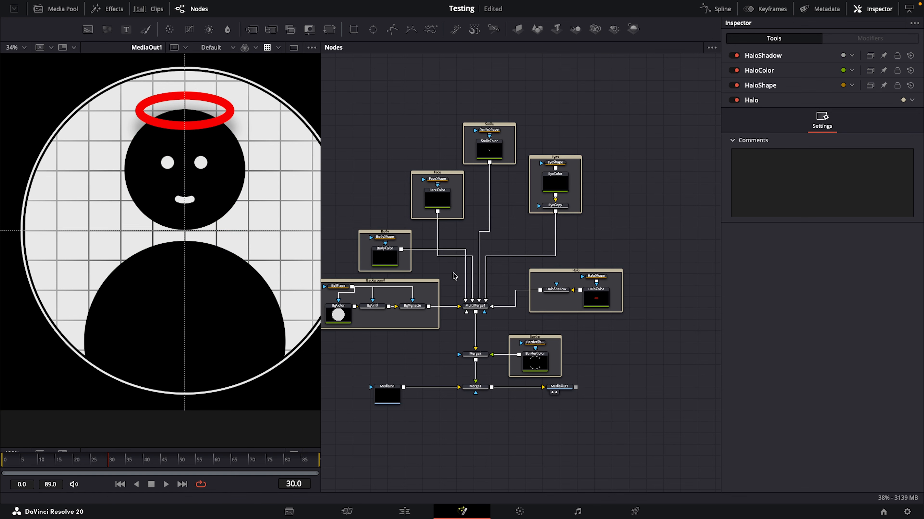
# Lower BodyShape to Center Y 0.117133 and enlarge it to Height 0.346.
pyautogui.moveTo(457, 333); pyautogui.dragTo(491, 328)
pyautogui.scroll(2, 432, 319)
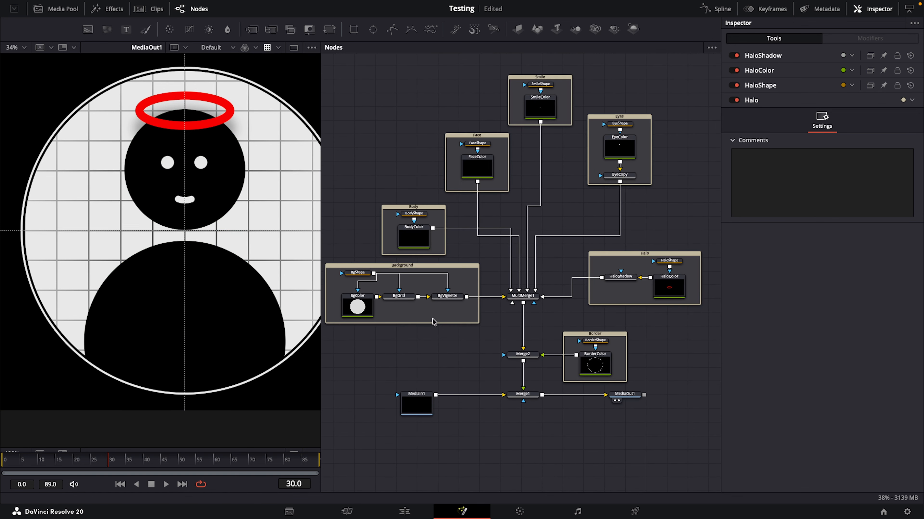
pyautogui.moveTo(433, 321); pyautogui.dragTo(459, 322)
pyautogui.click(443, 215)
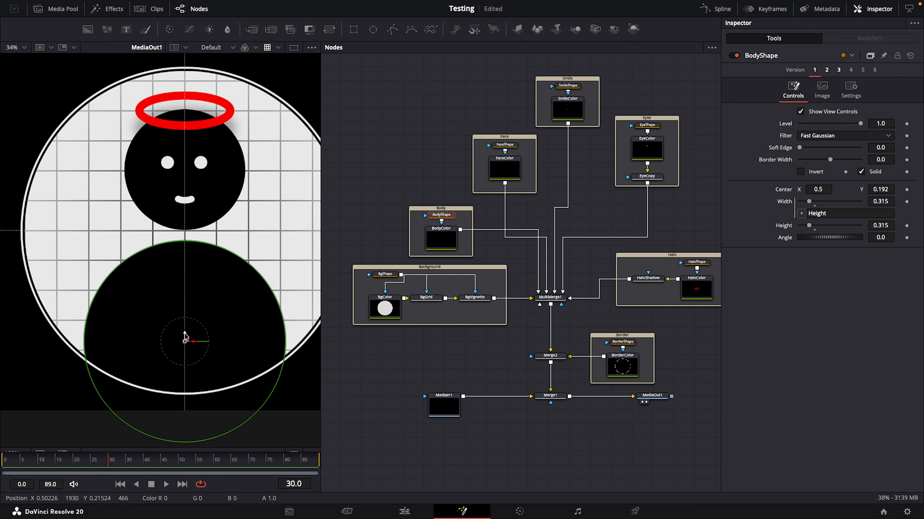
pyautogui.moveTo(179, 334); pyautogui.dragTo(177, 361)
pyautogui.moveTo(809, 226); pyautogui.dragTo(810, 225)
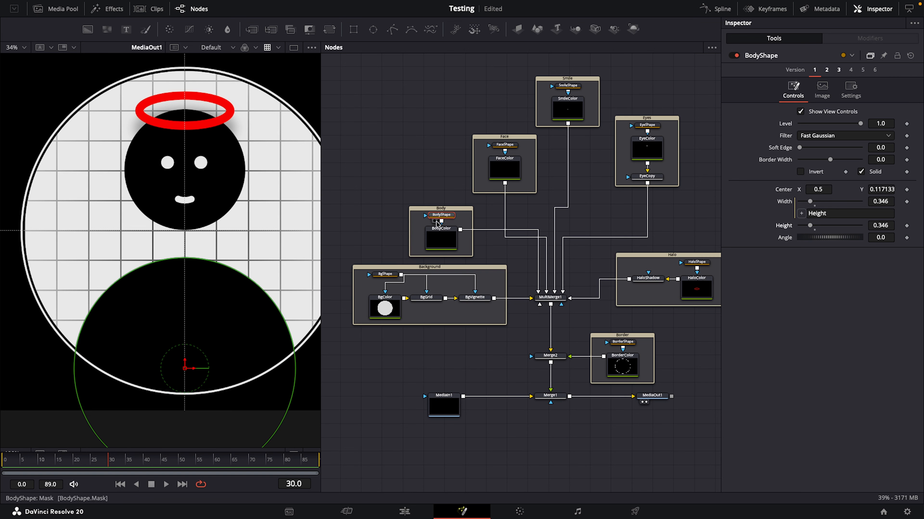
# Lower FaceShape to Center Y 0.617 and SmileShape to Center Y 0.529627.
pyautogui.click(505, 146)
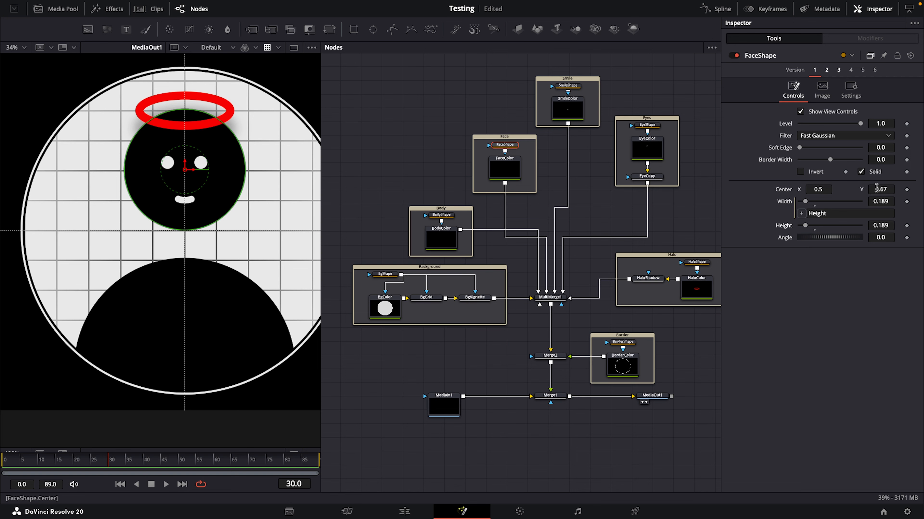
pyautogui.moveTo(876, 189); pyautogui.dragTo(859, 189)
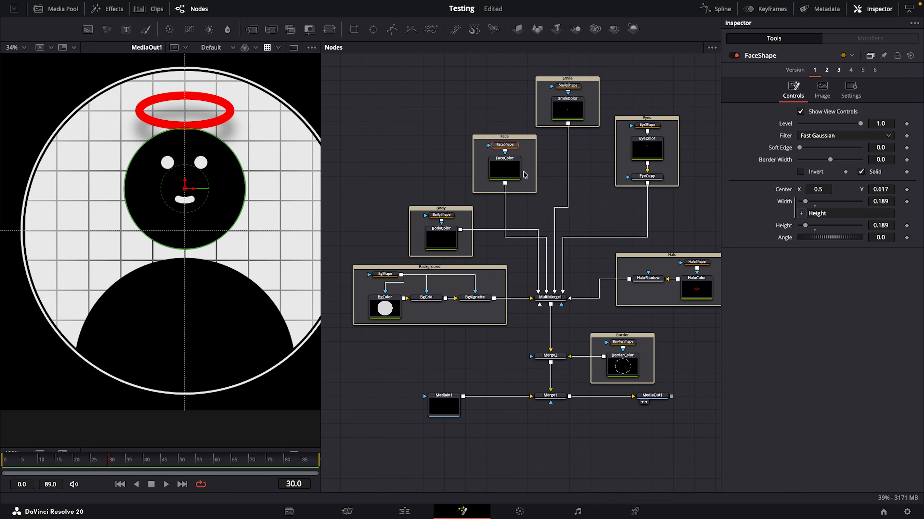
pyautogui.scroll(3, 524, 174)
pyautogui.hscroll(2, 525, 175)
pyautogui.click(544, 127)
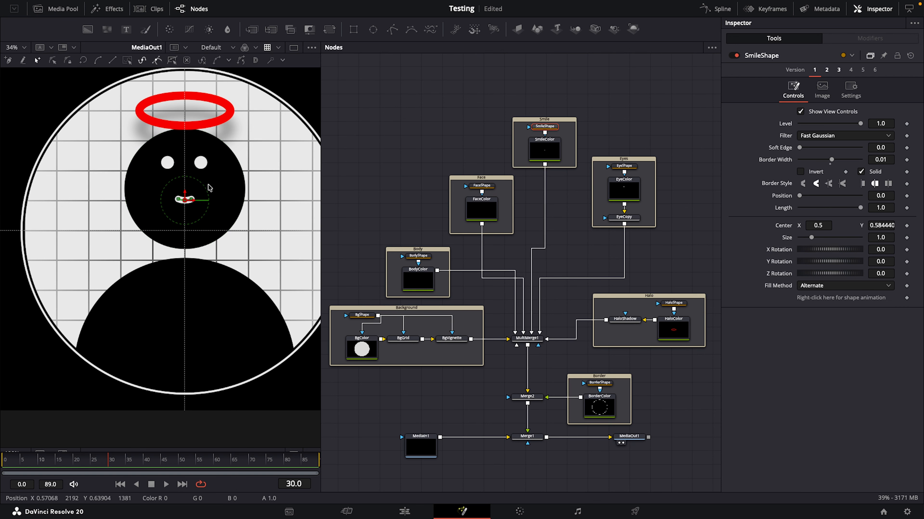
pyautogui.moveTo(184, 199)
pyautogui.mouseDown()
pyautogui.moveTo(184, 229)
pyautogui.moveTo(184, 211)
pyautogui.mouseUp()
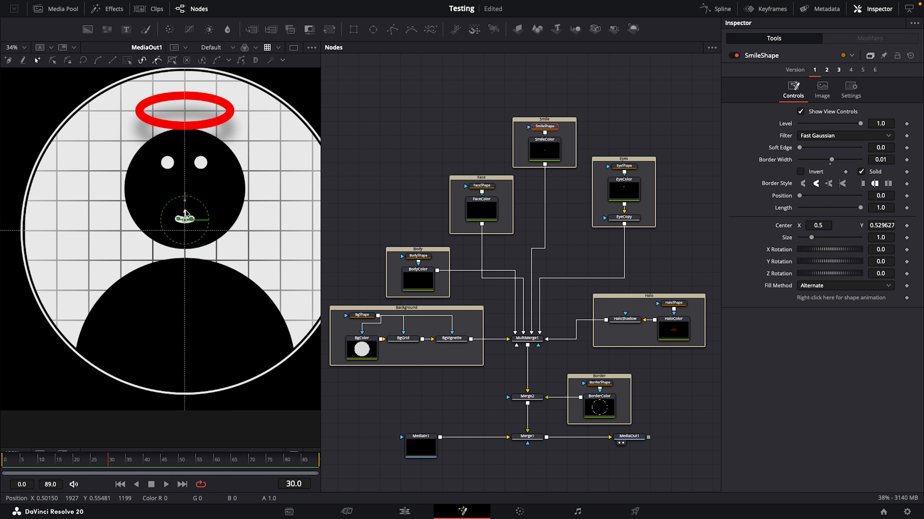
# Thin the smile by setting SmileShape's Border Width to 0.005.
pyautogui.click(890, 160)
pyautogui.press('BackSpace')
pyautogui.write('05')
pyautogui.click(400, 211)
pyautogui.scroll(2, 238, 234)
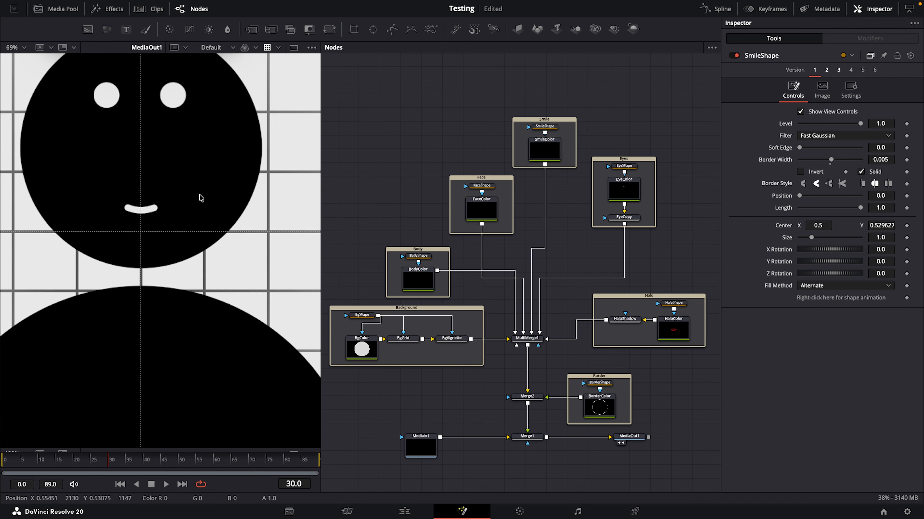
pyautogui.scroll(-2, 198, 196)
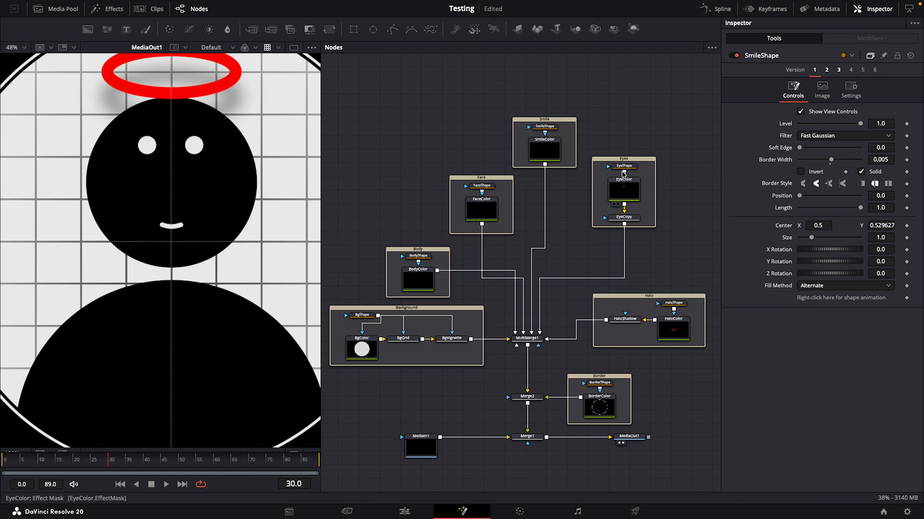
# Lower both eyes on the face by moving EyeShape to Center Y 0.632344.
pyautogui.click(623, 166)
pyautogui.moveTo(147, 139); pyautogui.dragTo(147, 166)
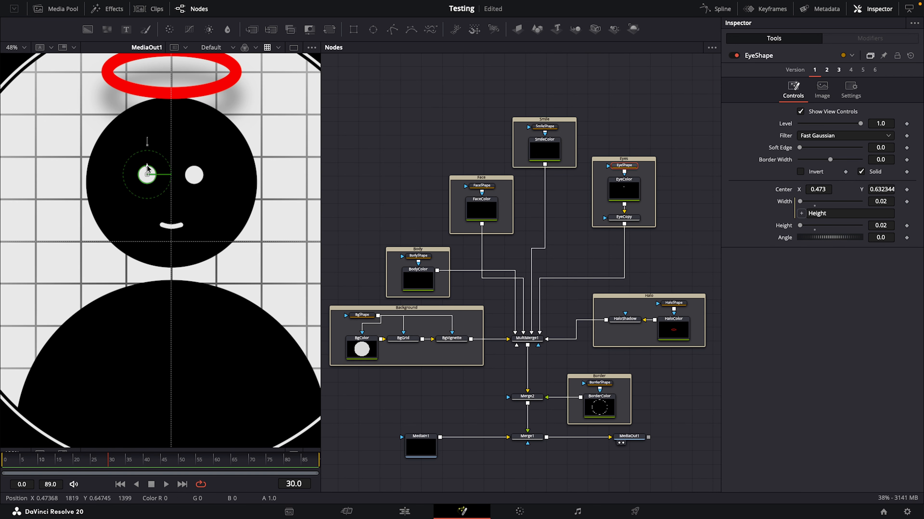
pyautogui.scroll(-2, 265, 142)
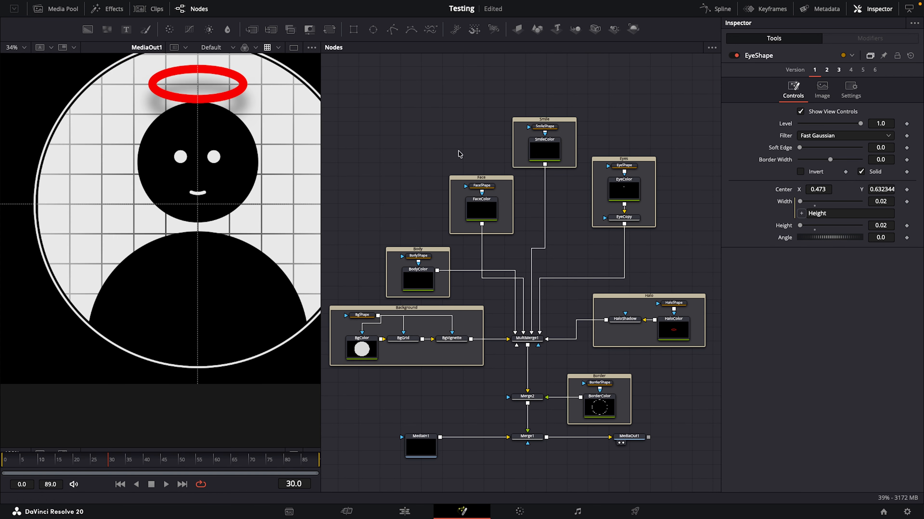
# Lower HaloShape to Center Y 0.778074 and reshape it to Width 0.157 and Height 0.0376.
pyautogui.click(674, 303)
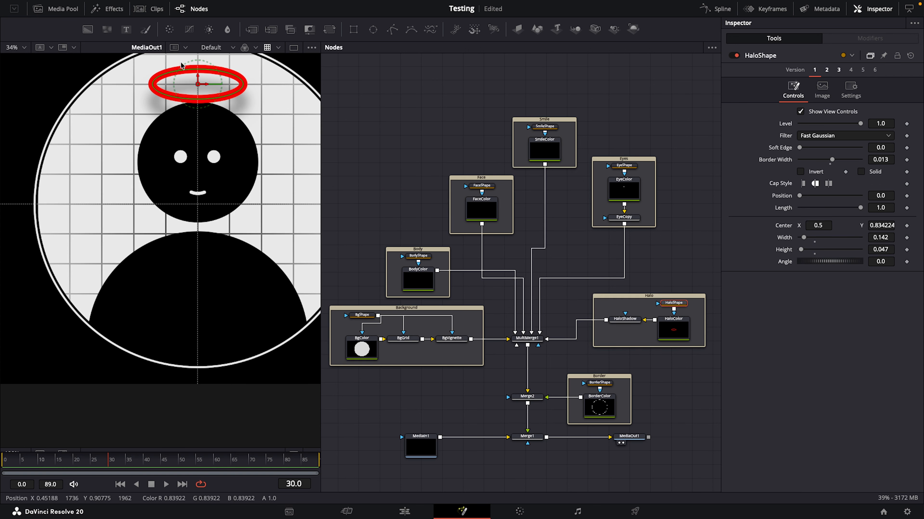
pyautogui.moveTo(197, 75); pyautogui.dragTo(197, 95)
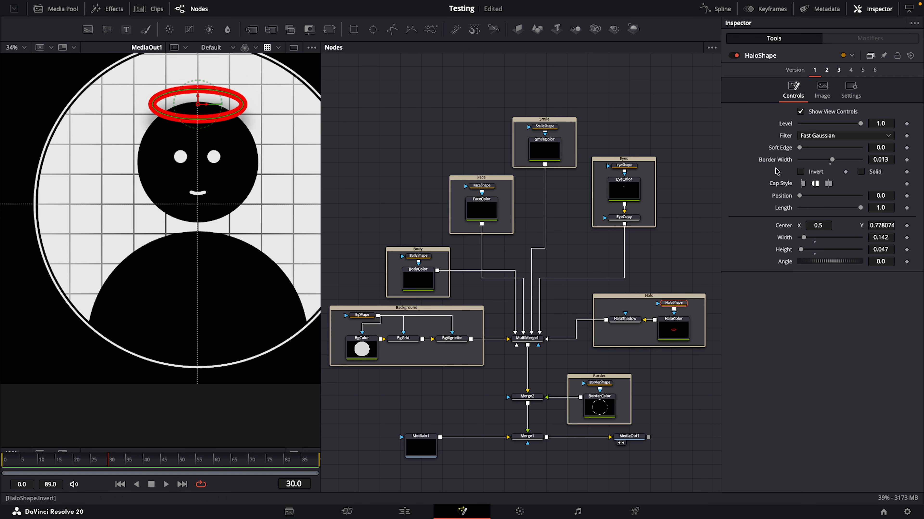
pyautogui.moveTo(806, 237); pyautogui.dragTo(801, 250)
pyautogui.click(699, 215)
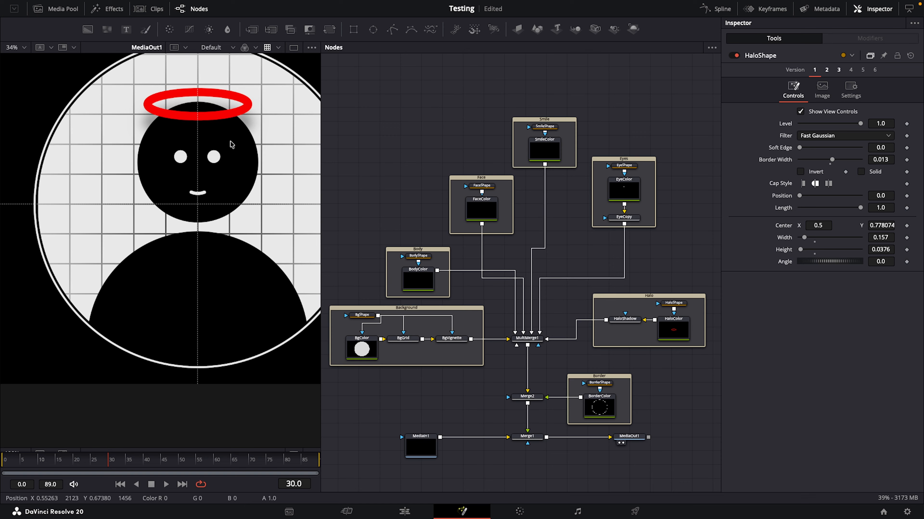
# Examine the proportions of the character's face, halo, body and border in the viewer, both close up and as a whole.
pyautogui.scroll(-3, 230, 144)
pyautogui.scroll(3, 243, 150)
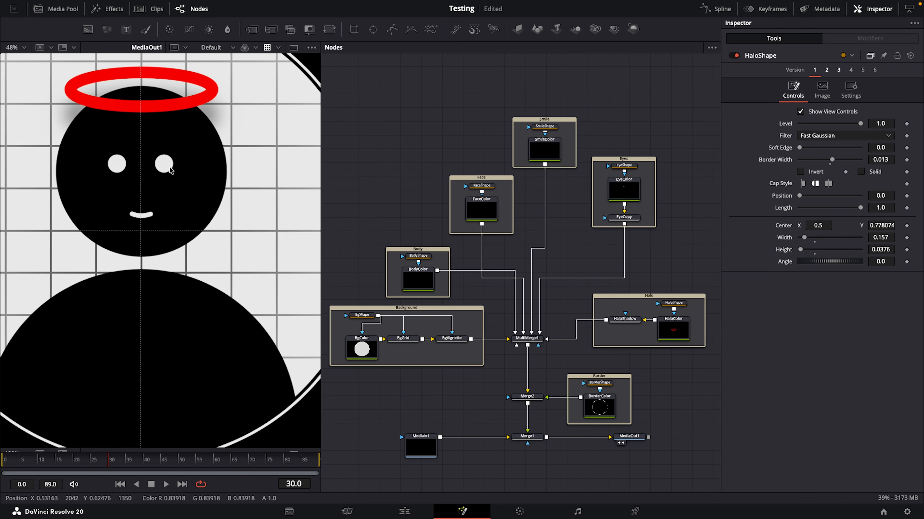
pyautogui.moveTo(200, 176); pyautogui.dragTo(228, 178)
pyautogui.scroll(2, 207, 175)
pyautogui.scroll(-2, 212, 174)
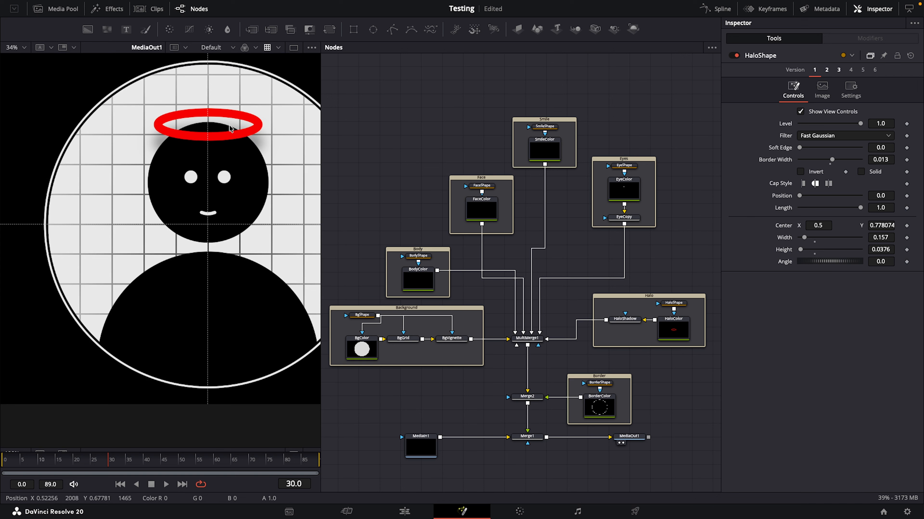
pyautogui.scroll(-2, 220, 169)
pyautogui.scroll(2, 207, 162)
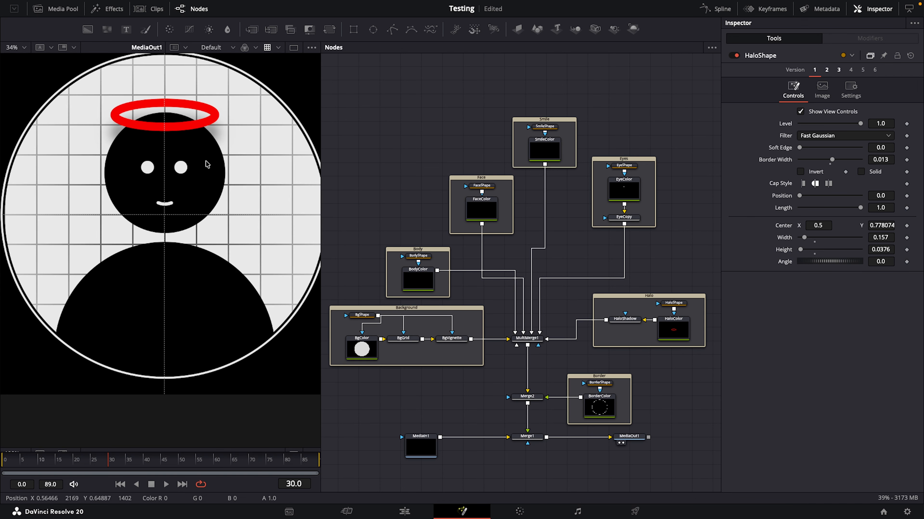
pyautogui.scroll(-2, 216, 168)
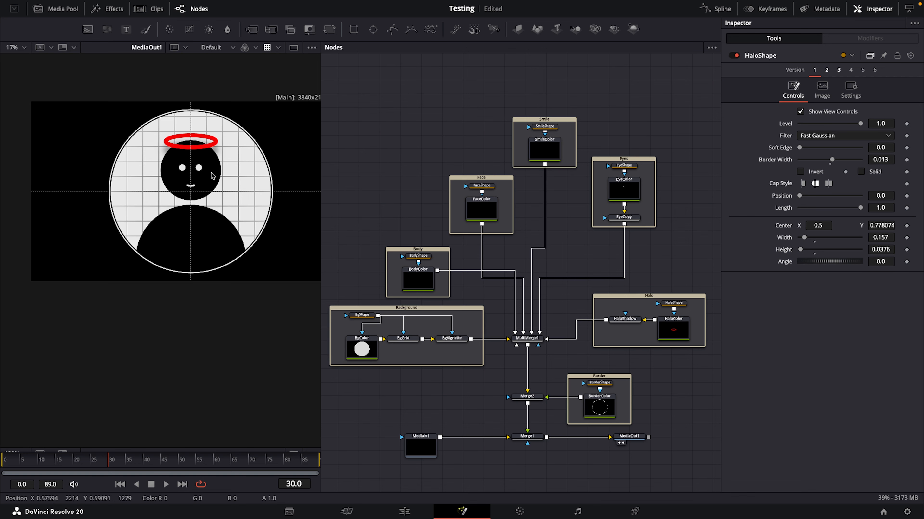
pyautogui.scroll(2, 224, 174)
pyautogui.scroll(1, 225, 174)
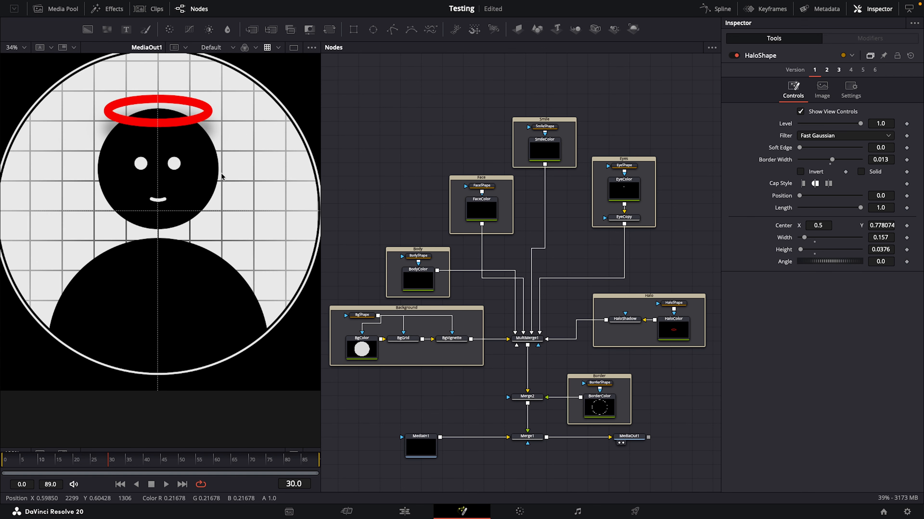
pyautogui.scroll(1, 178, 150)
pyautogui.scroll(-2, 658, 386)
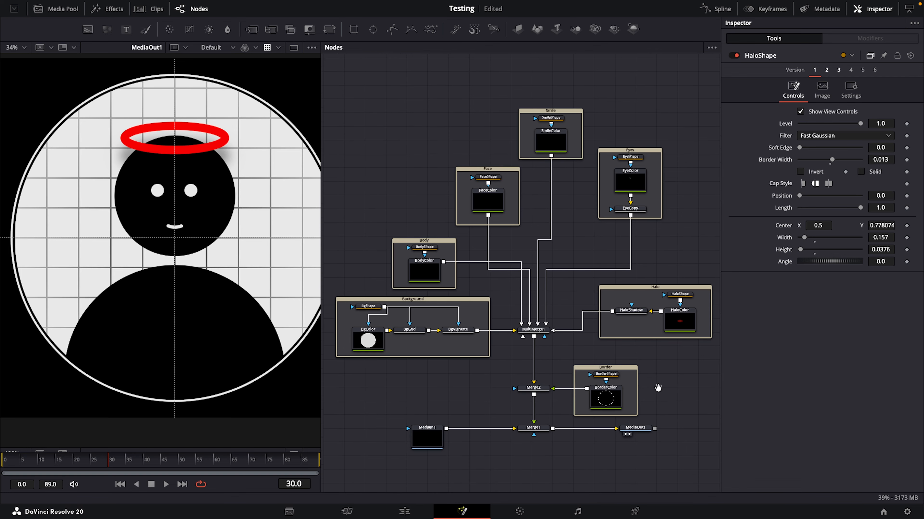